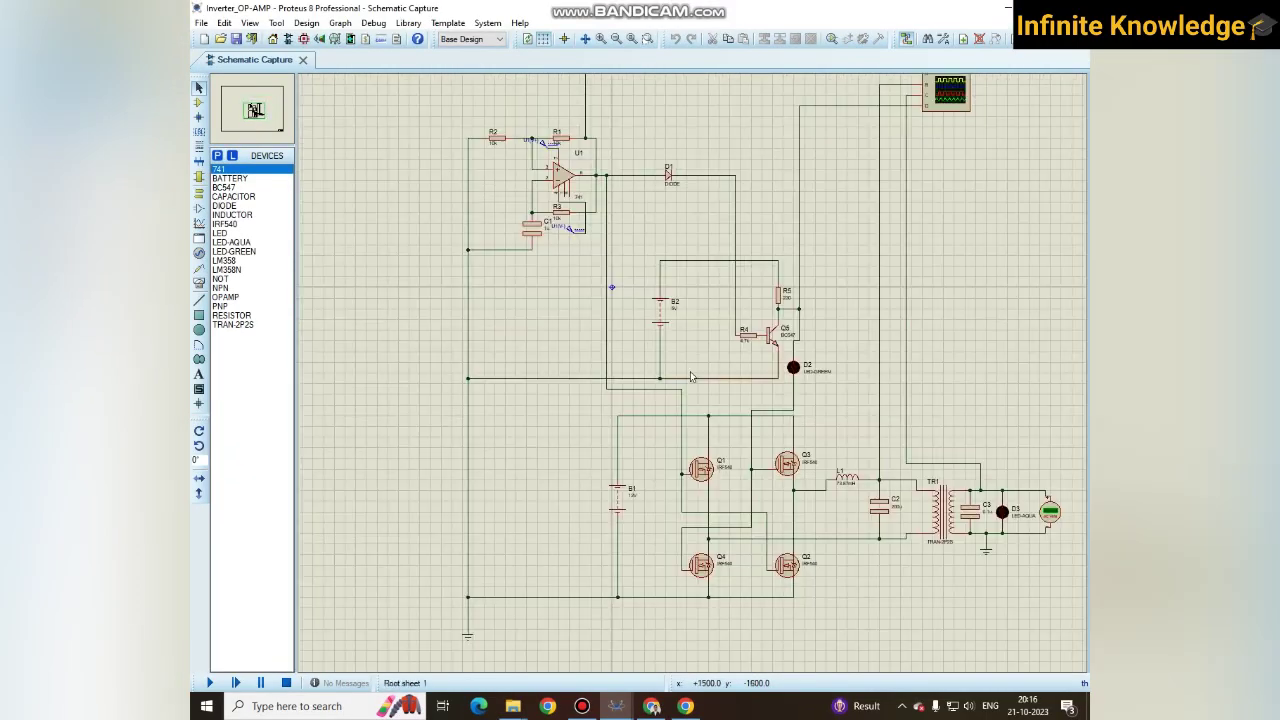
Step: Switch to the inverter_yuvraj Arduino-driven inverter schematic
{"action": "scroll", "coordinate": [714, 368], "scroll_direction": "down", "scroll_amount": 1}
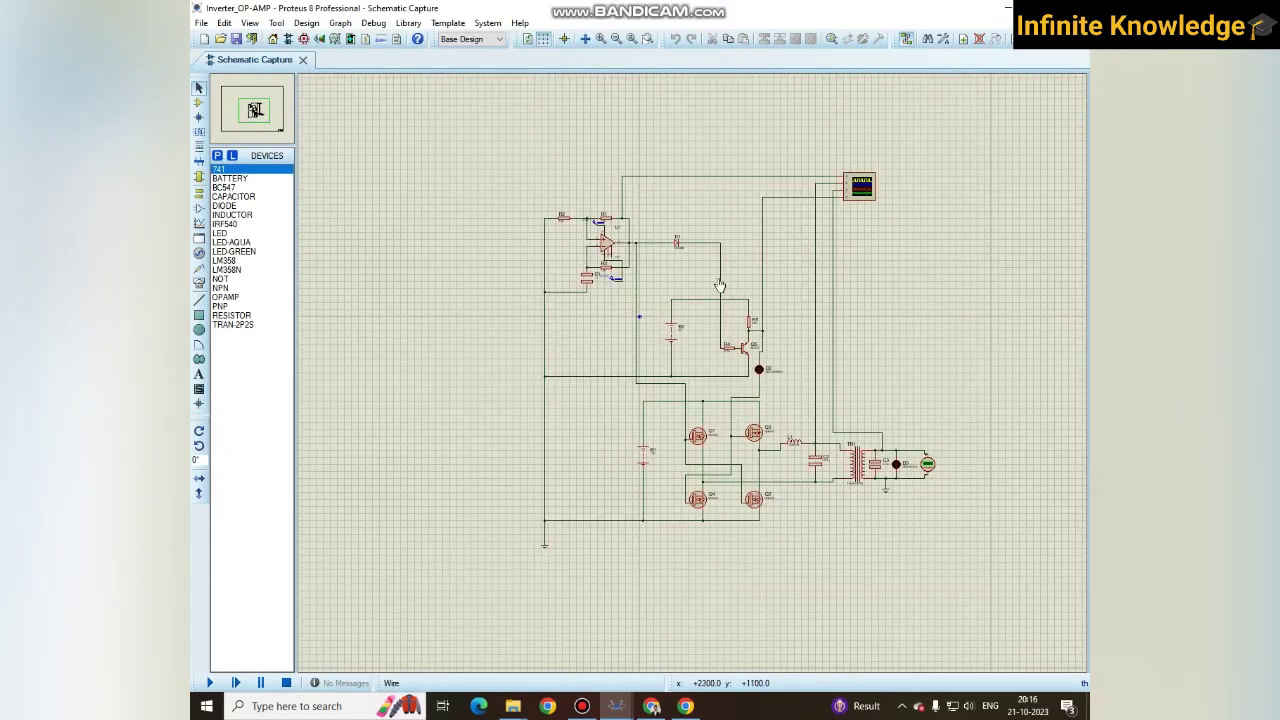
{"action": "scroll", "coordinate": [694, 384], "scroll_direction": "up", "scroll_amount": 1}
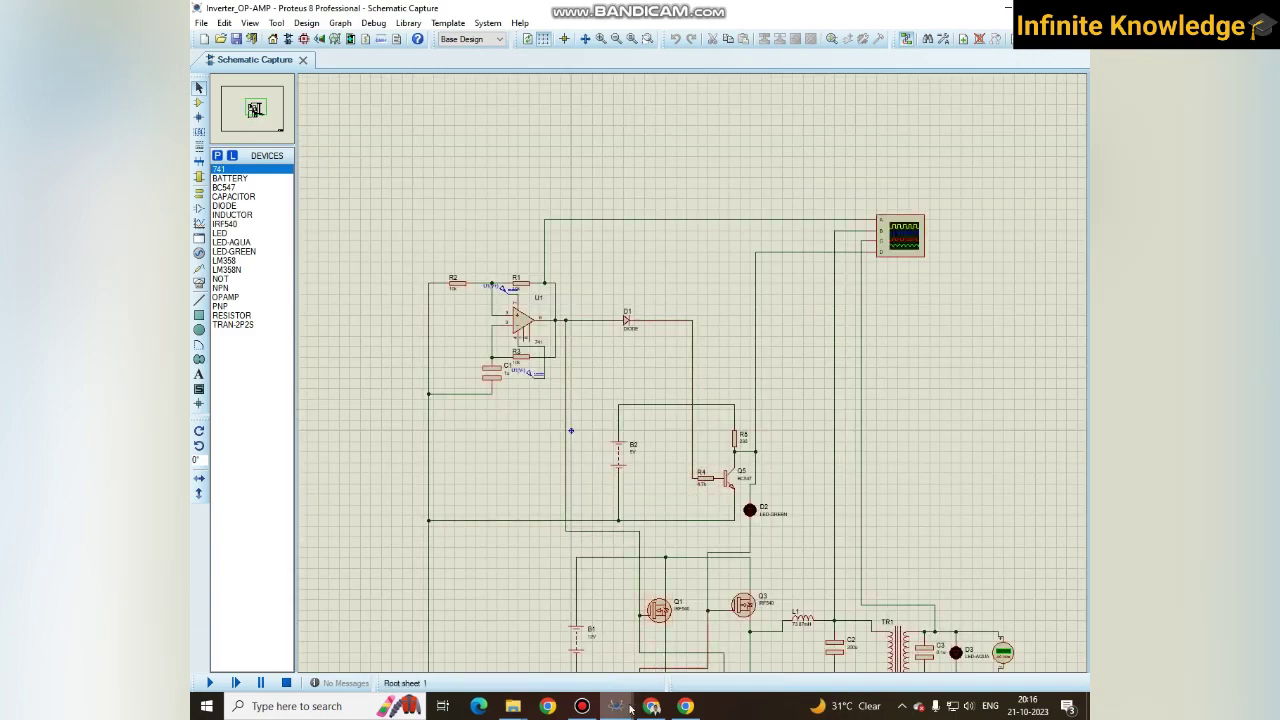
{"action": "mouse_move", "coordinate": [630, 708]}
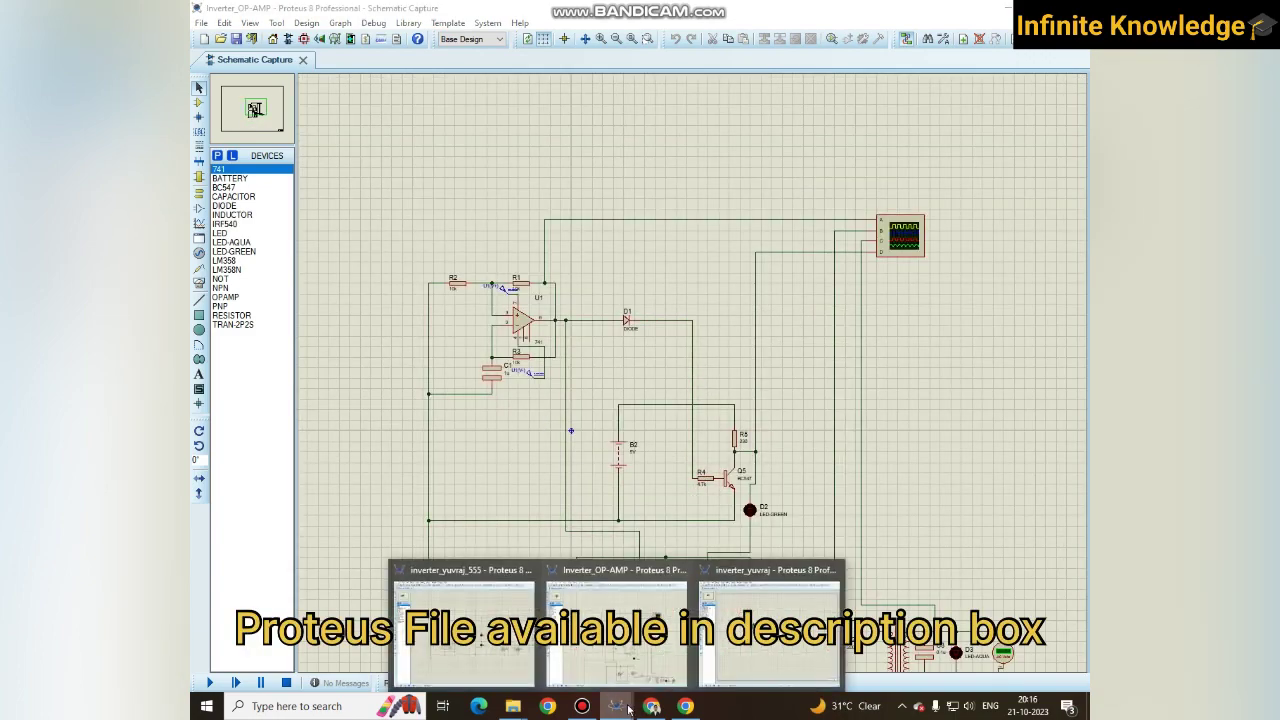
{"action": "left_click", "coordinate": [790, 620]}
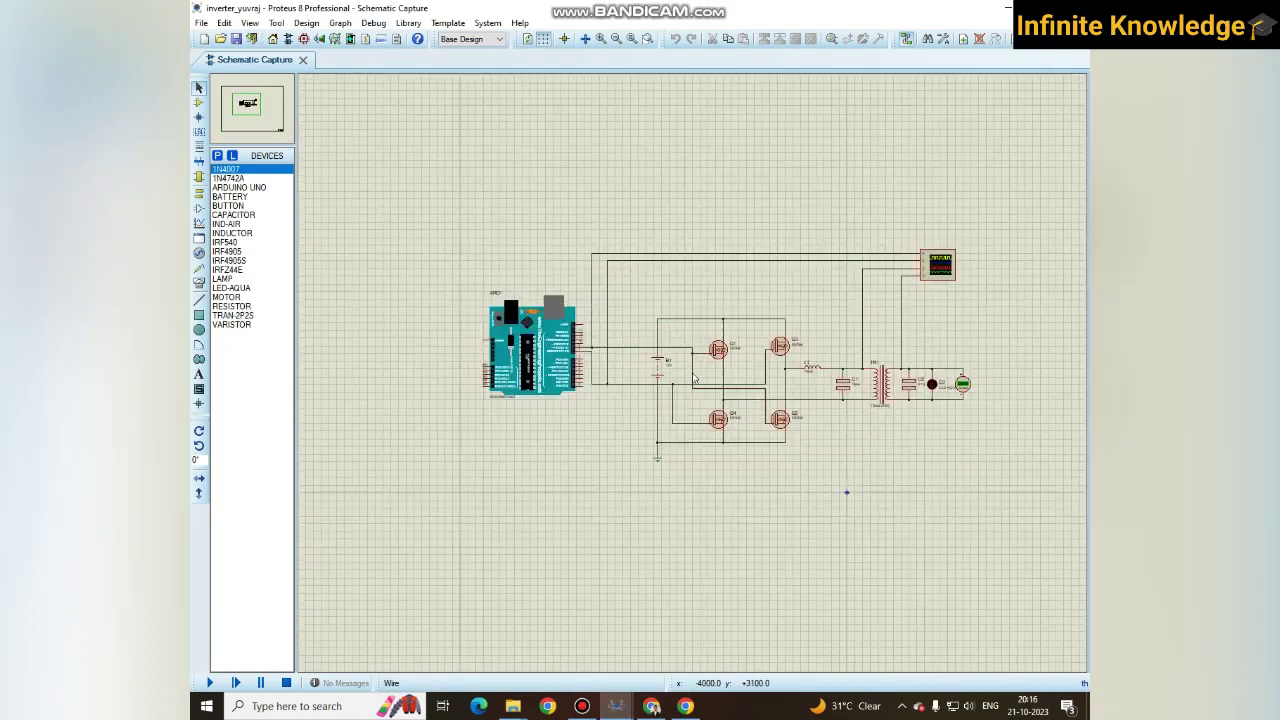
Step: Undo the last change, box-select the Arduino and its connecting wires, then clear the selection
{"action": "scroll", "coordinate": [694, 378], "scroll_direction": "up", "scroll_amount": 1}
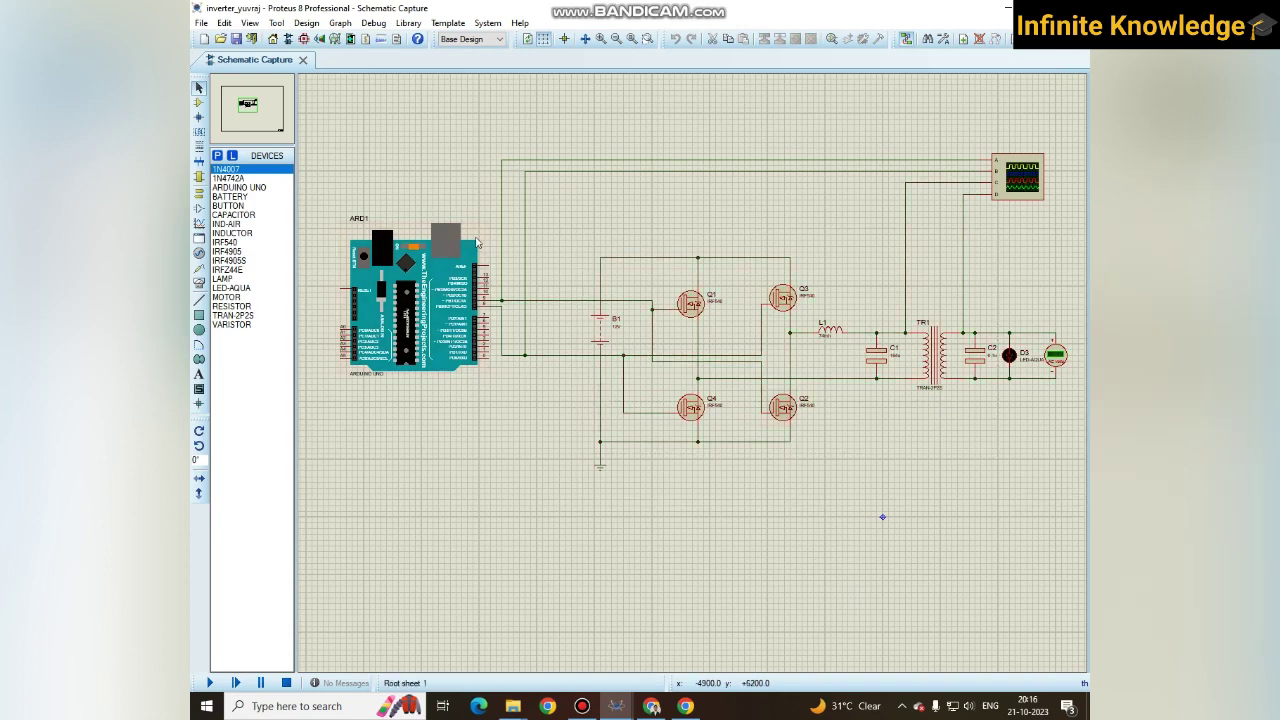
{"action": "key", "text": "ctrl+z"}
{"action": "left_click_drag", "start_coordinate": [323, 143], "coordinate": [562, 438]}
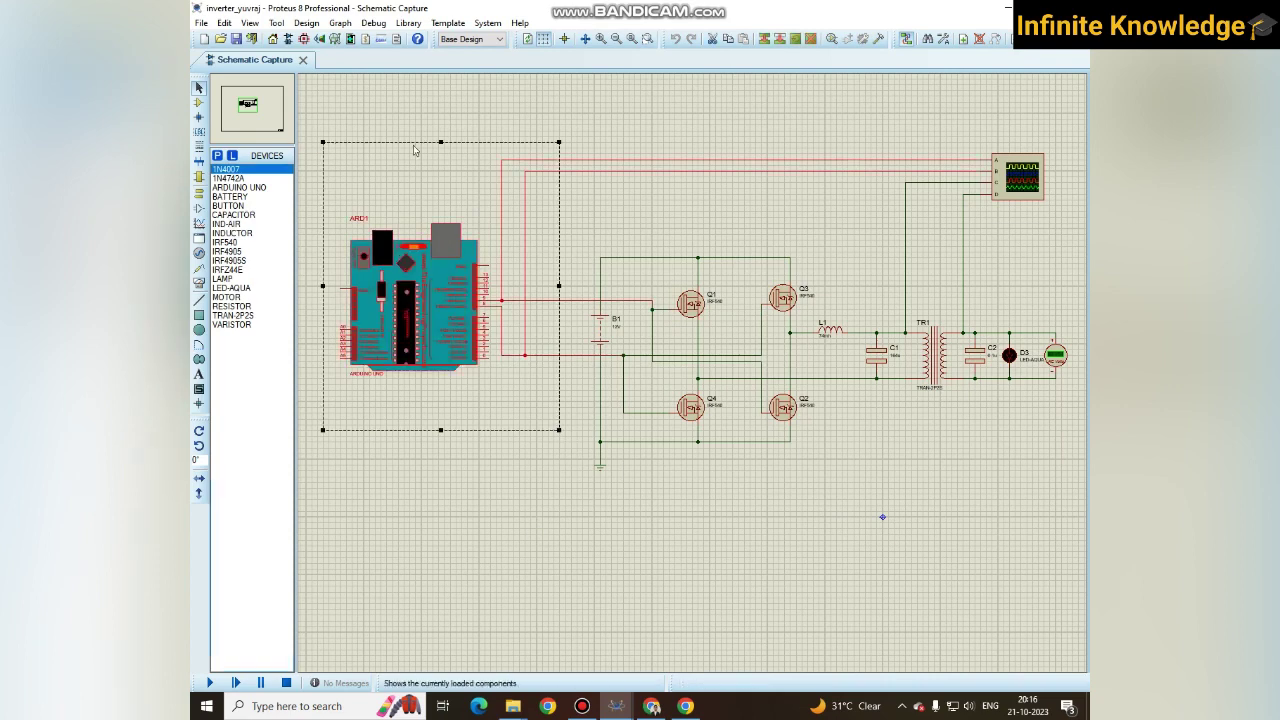
{"action": "left_click", "coordinate": [531, 569]}
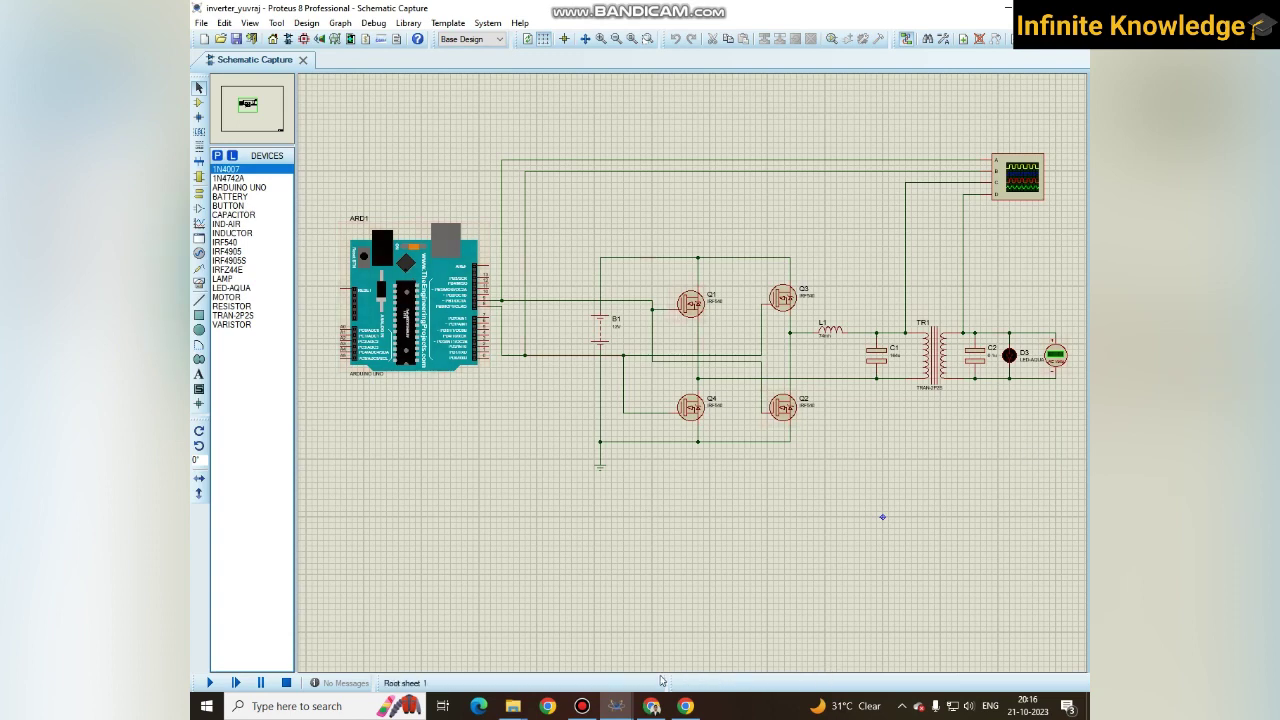
Step: Bring up the inverter_yuvraj_555 schematic and zoom around its 555 timer circuit
{"action": "mouse_move", "coordinate": [620, 705]}
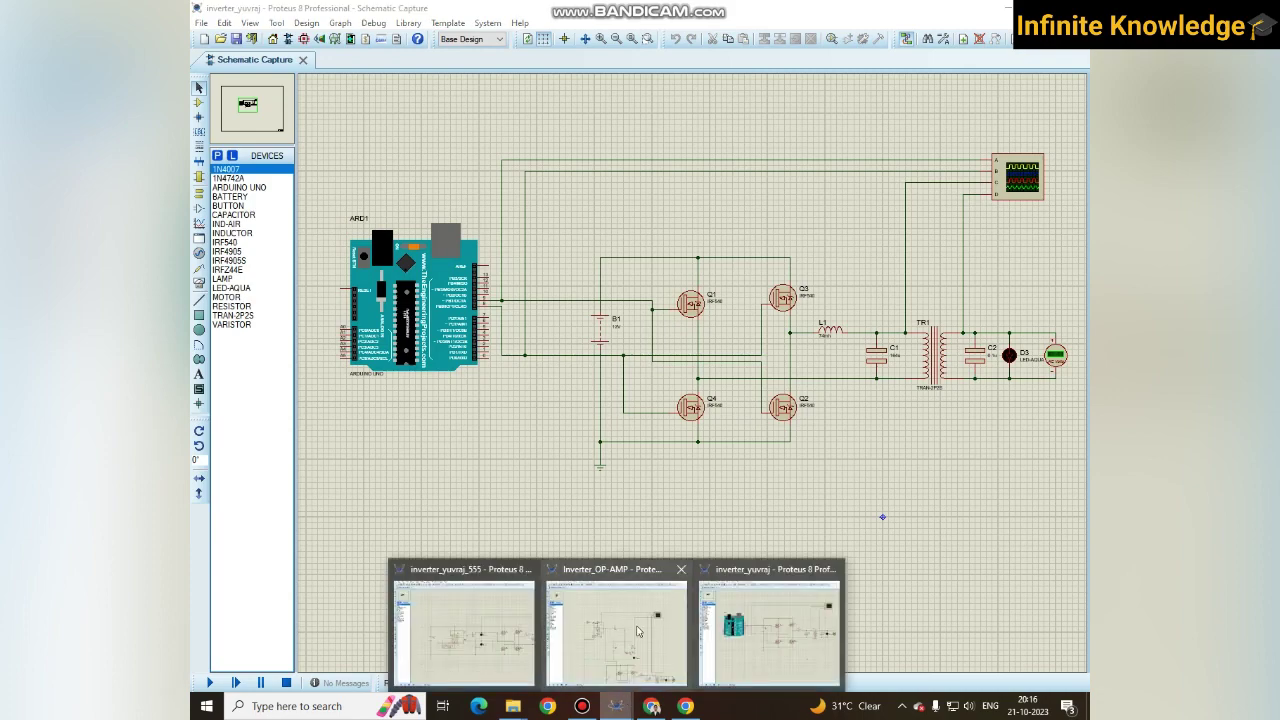
{"action": "left_click", "coordinate": [640, 630]}
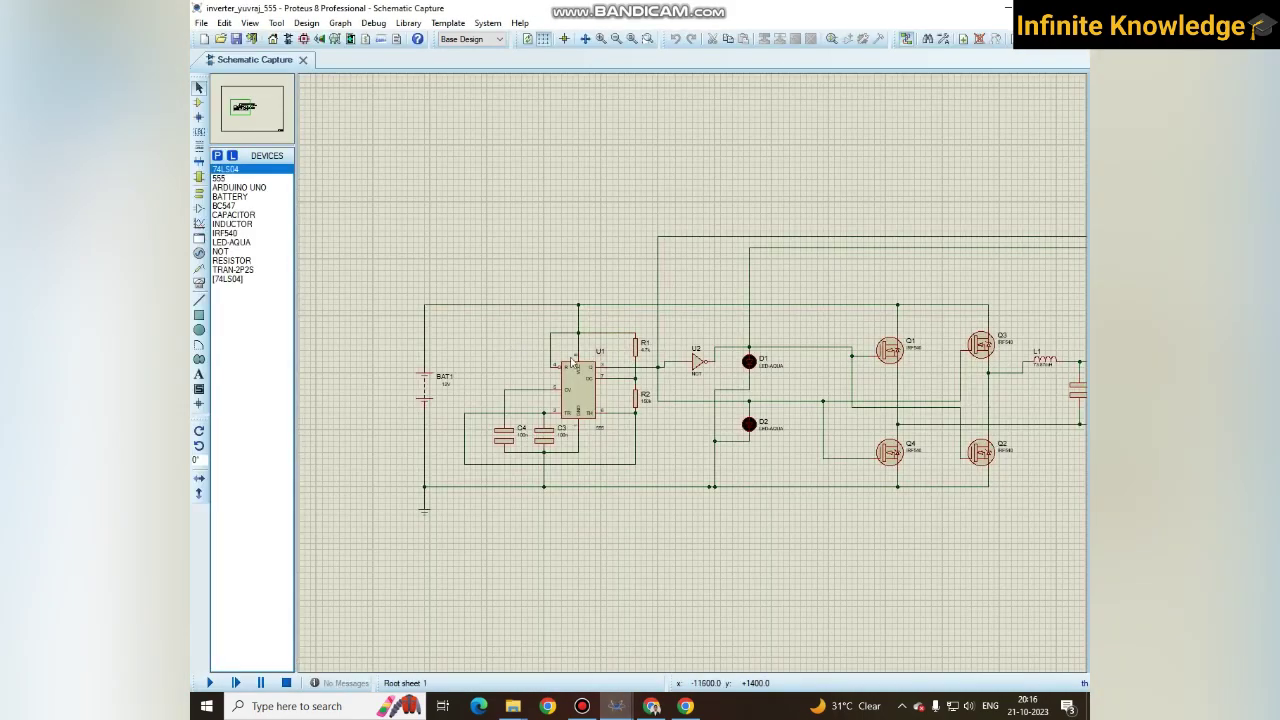
{"action": "scroll", "coordinate": [827, 462], "scroll_direction": "up", "scroll_amount": 1}
{"action": "scroll", "coordinate": [827, 462], "scroll_direction": "down", "scroll_amount": 1}
{"action": "scroll", "coordinate": [827, 462], "scroll_direction": "up", "scroll_amount": 3}
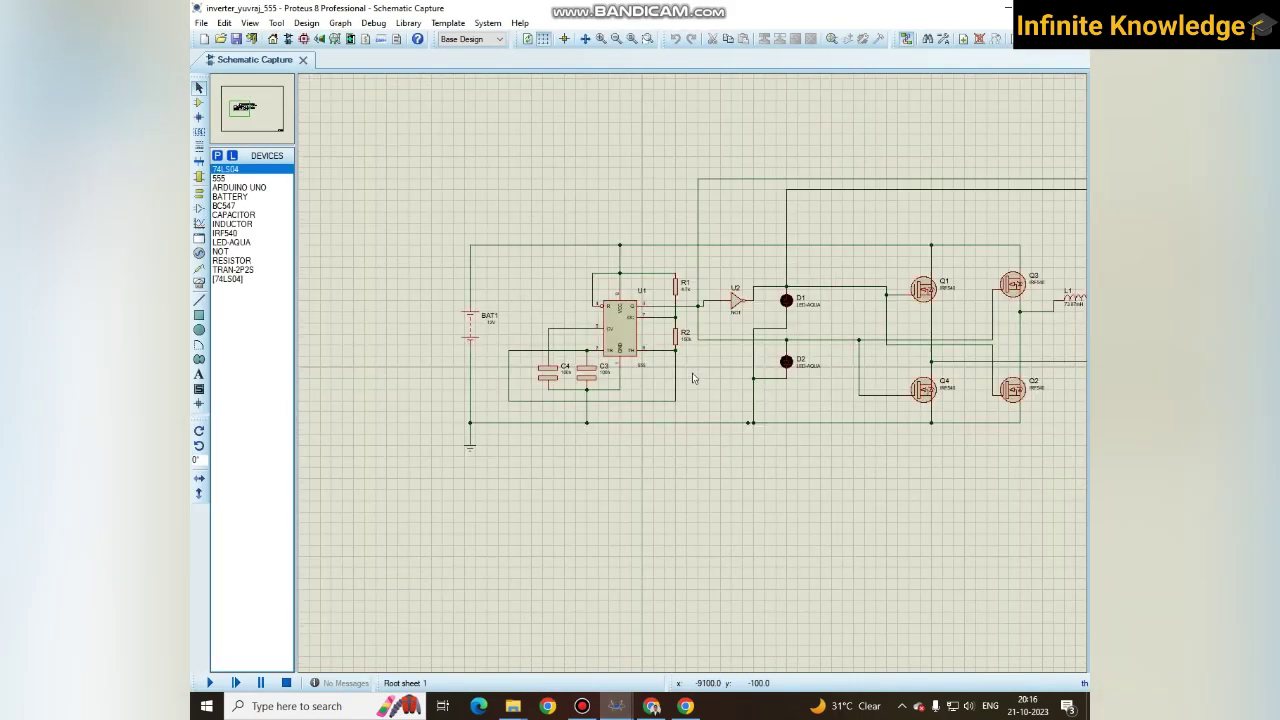
{"action": "scroll", "coordinate": [738, 345], "scroll_direction": "down", "scroll_amount": 2}
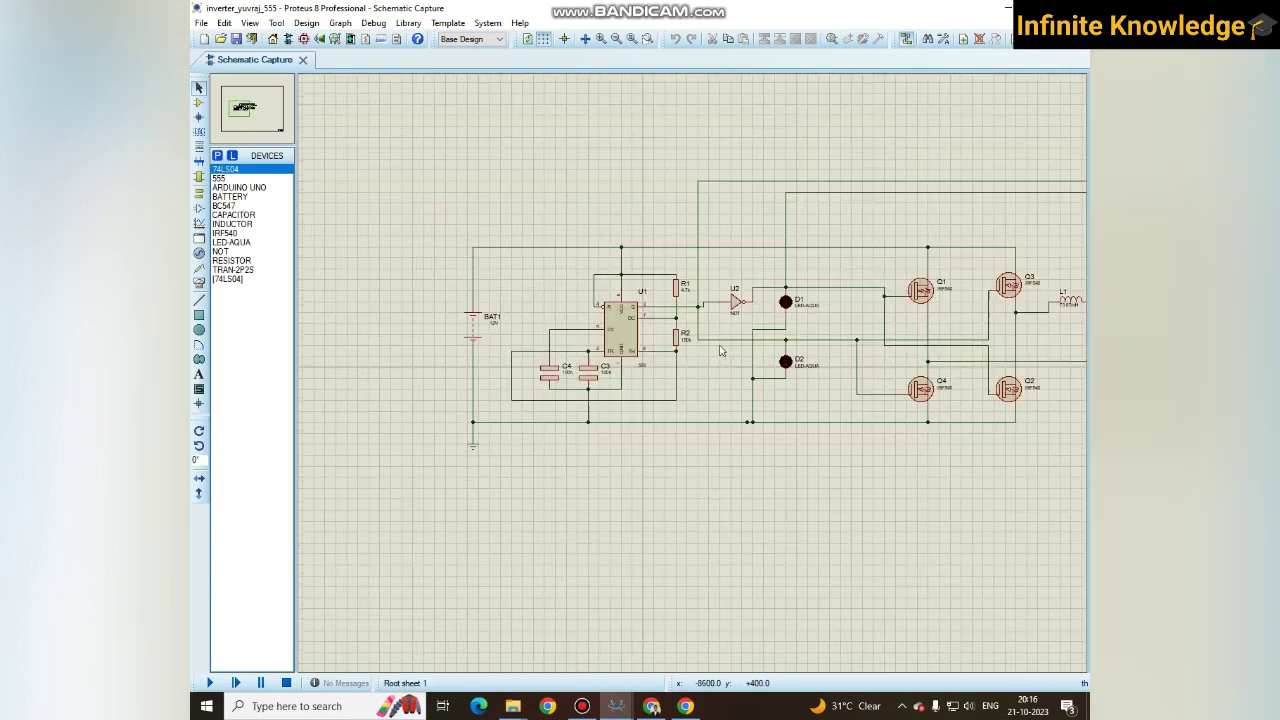
{"action": "scroll", "coordinate": [691, 374], "scroll_direction": "up", "scroll_amount": 3}
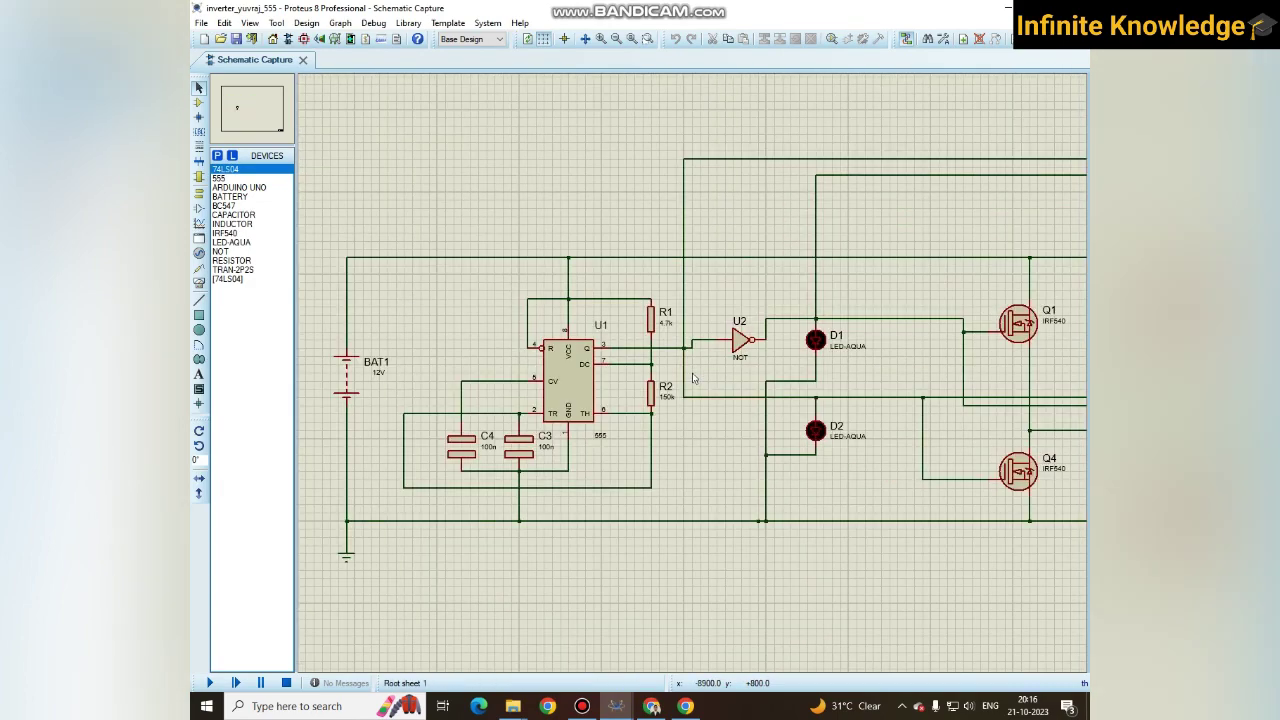
{"action": "scroll", "coordinate": [759, 366], "scroll_direction": "down", "scroll_amount": 1}
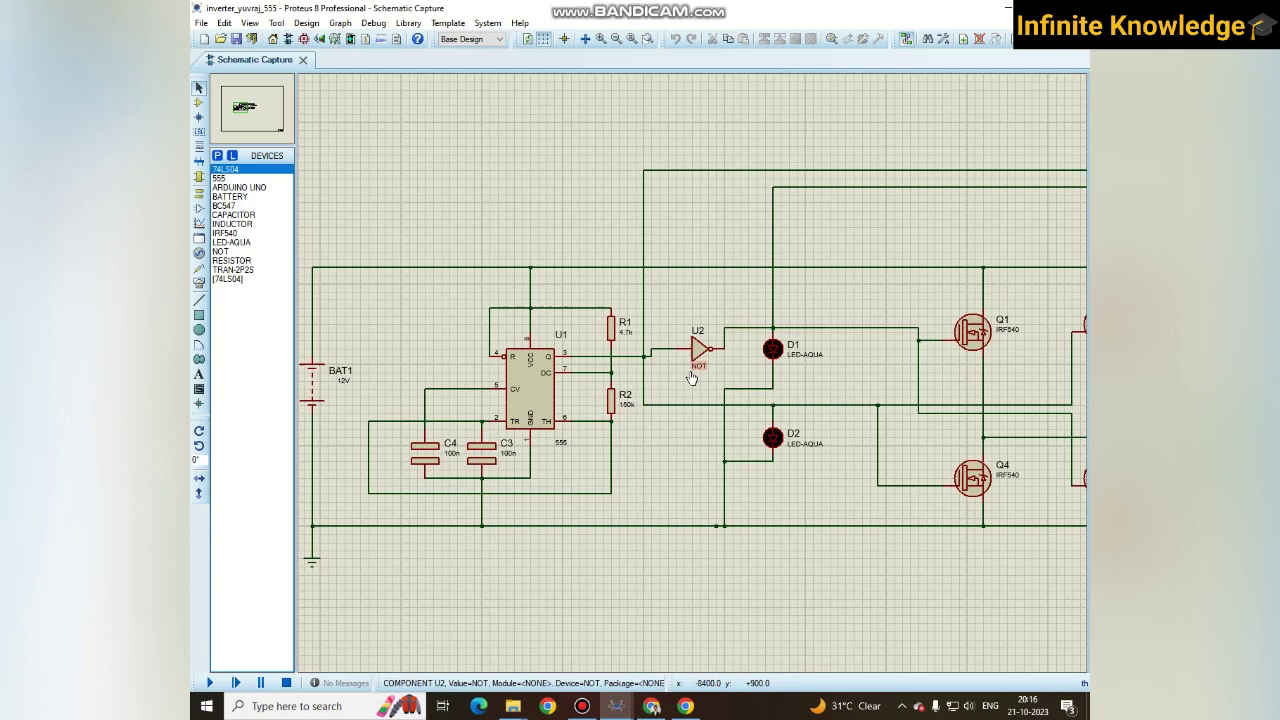
Step: Select a wire in the 555 circuit, then deselect it and zoom out
{"action": "left_click", "coordinate": [646, 278]}
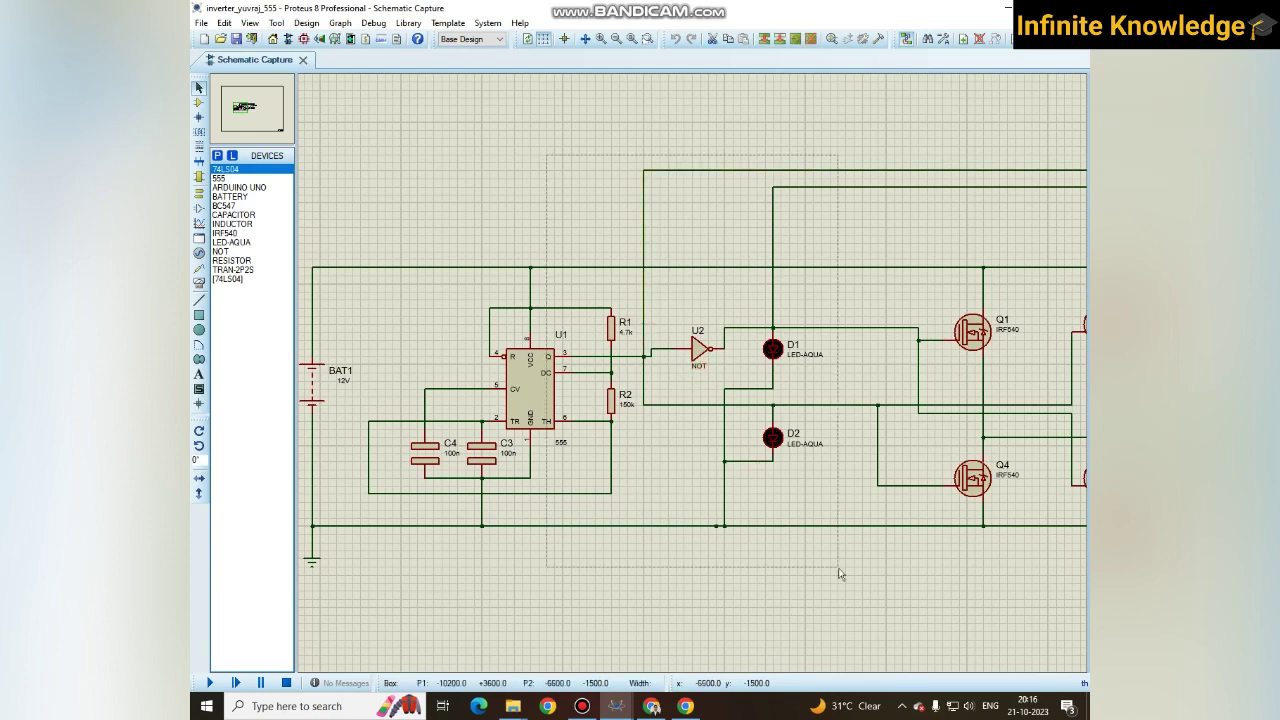
{"action": "scroll", "coordinate": [777, 451], "scroll_direction": "down", "scroll_amount": 2}
{"action": "scroll", "coordinate": [720, 389], "scroll_direction": "up", "scroll_amount": 4}
{"action": "left_click", "coordinate": [718, 385]}
{"action": "scroll", "coordinate": [709, 347], "scroll_direction": "down", "scroll_amount": 3}
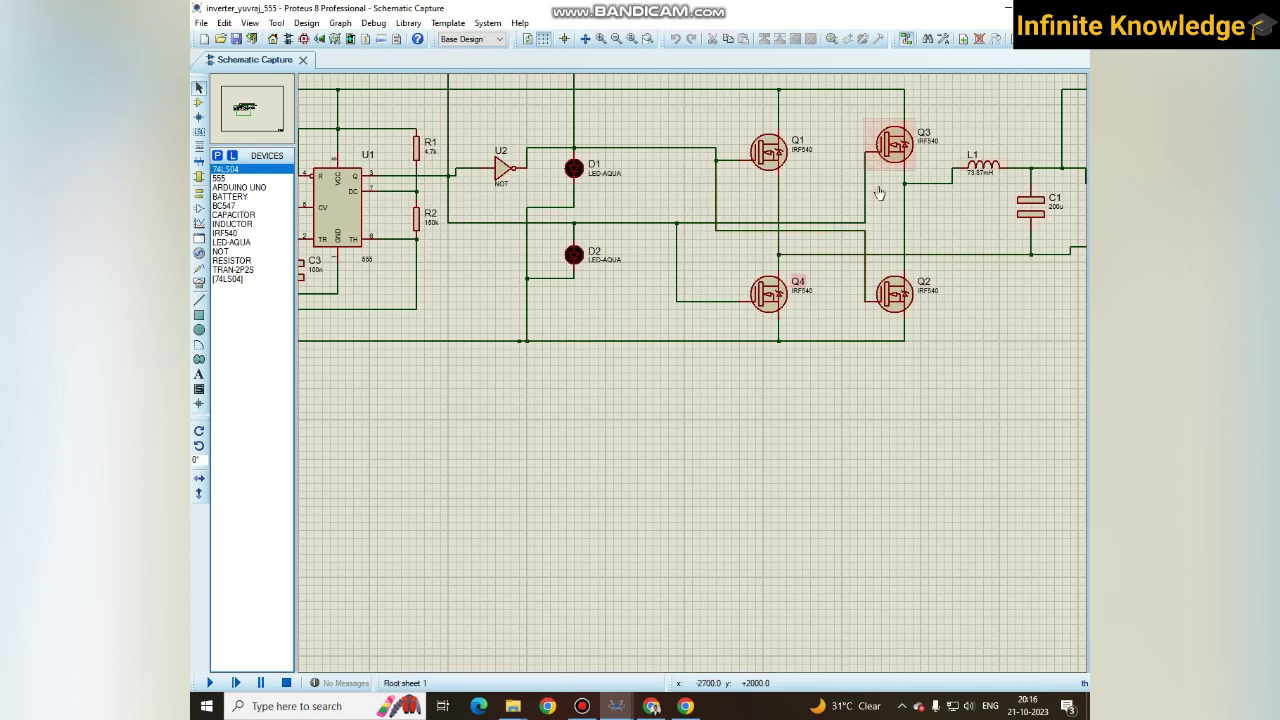
{"action": "scroll", "coordinate": [837, 360], "scroll_direction": "down", "scroll_amount": 1}
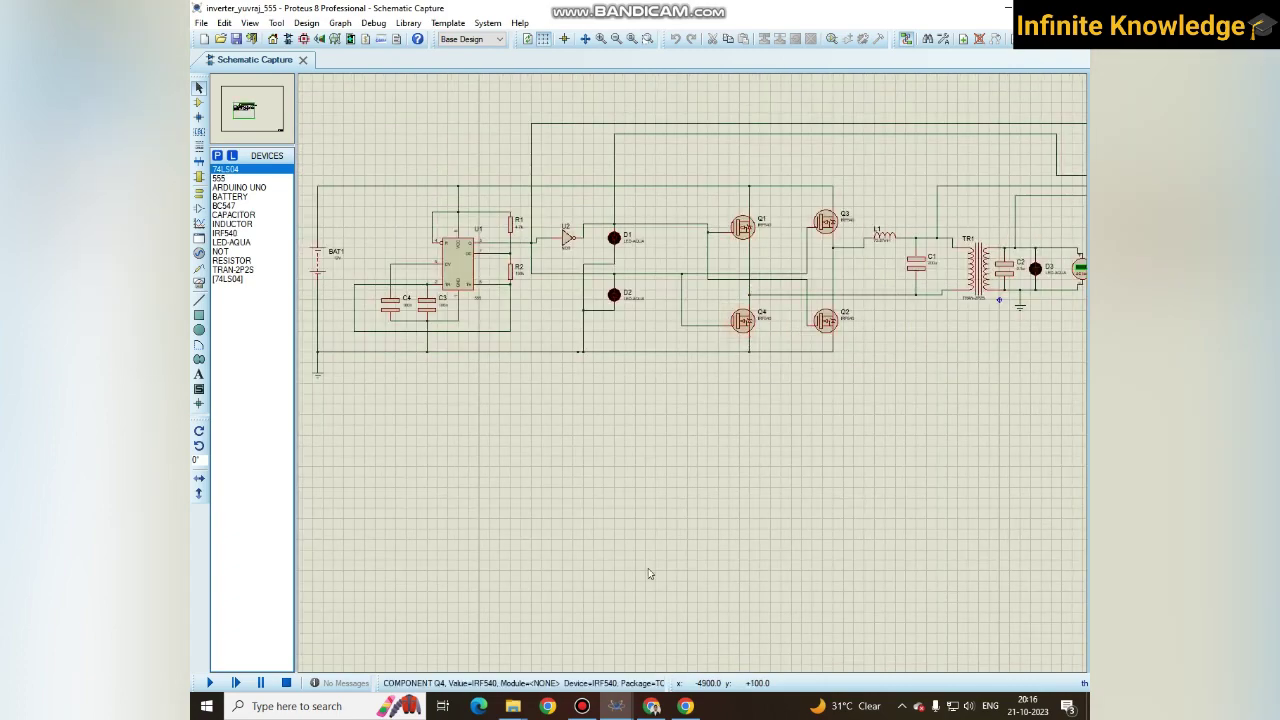
{"action": "mouse_move", "coordinate": [616, 706]}
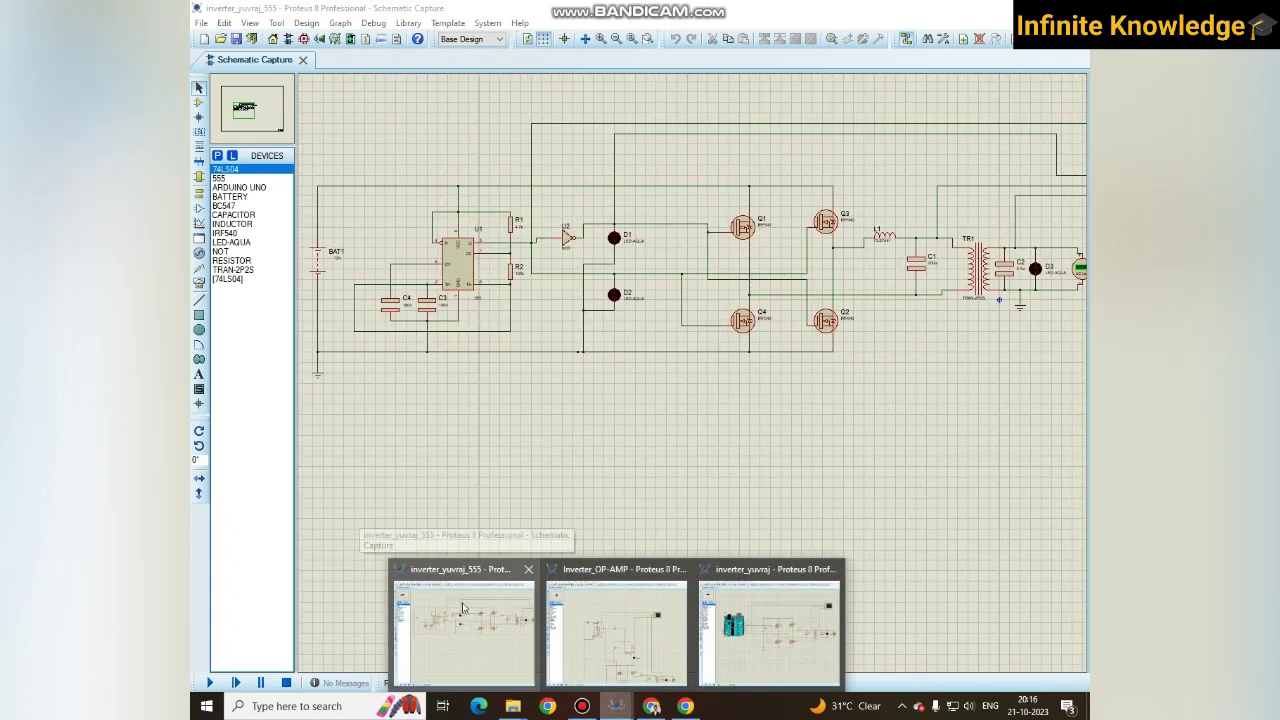
Step: Zoom onto the 741 op-amp and box-select the oscillator section, then deselect it
{"action": "mouse_move", "coordinate": [640, 600]}
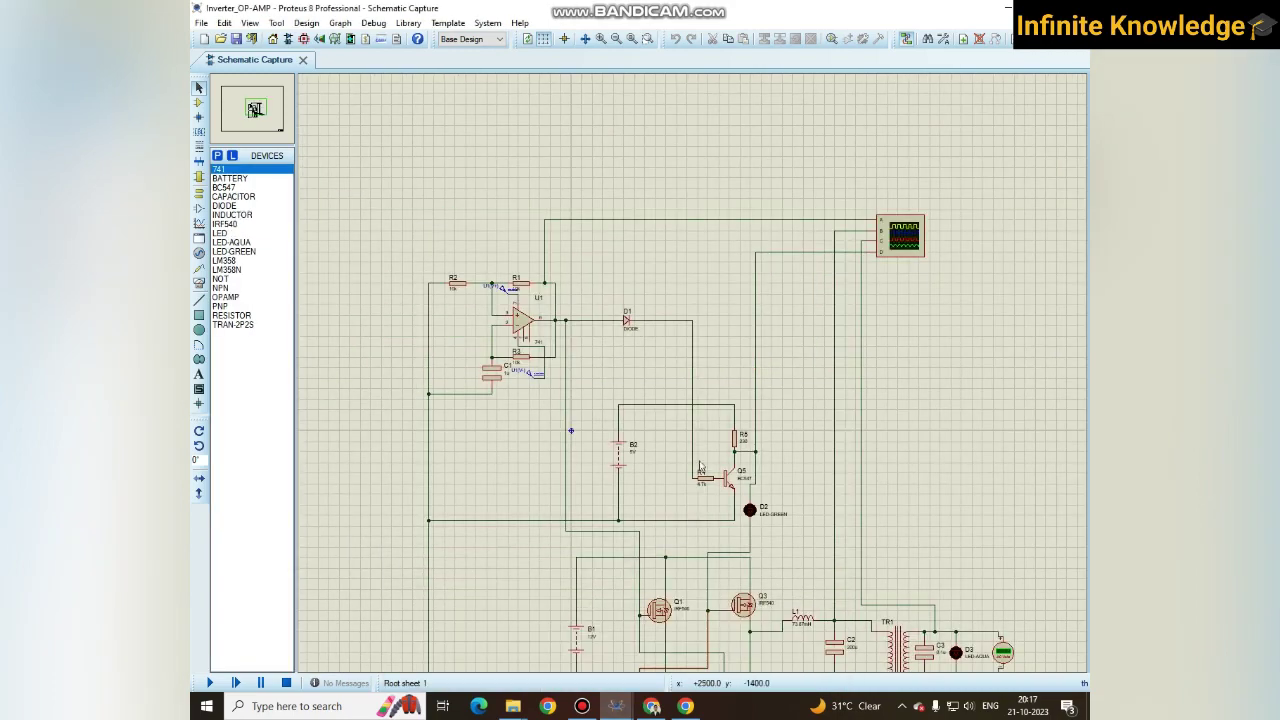
{"action": "scroll", "coordinate": [693, 378], "scroll_direction": "down", "scroll_amount": 2}
{"action": "scroll", "coordinate": [693, 378], "scroll_direction": "up", "scroll_amount": 2}
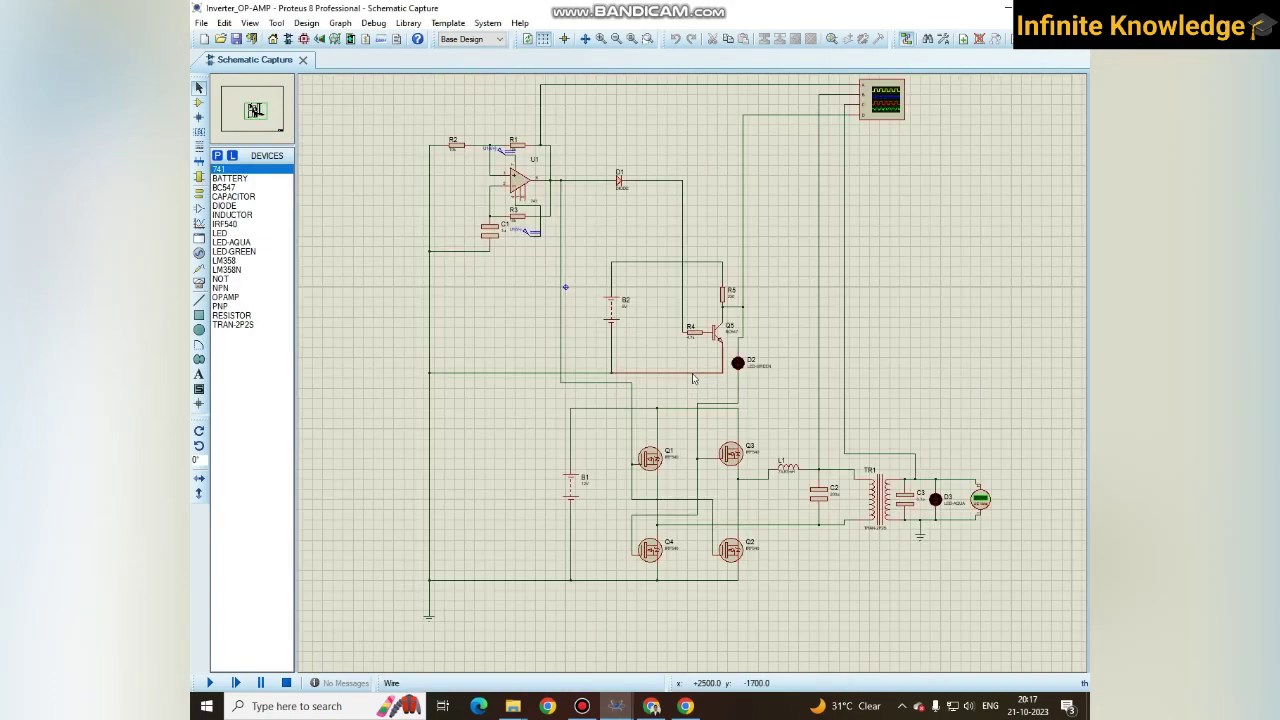
{"action": "scroll", "coordinate": [693, 378], "scroll_direction": "down", "scroll_amount": 1}
{"action": "scroll", "coordinate": [690, 370], "scroll_direction": "up", "scroll_amount": 1}
{"action": "scroll", "coordinate": [686, 330], "scroll_direction": "down", "scroll_amount": 1}
{"action": "scroll", "coordinate": [683, 300], "scroll_direction": "up", "scroll_amount": 2}
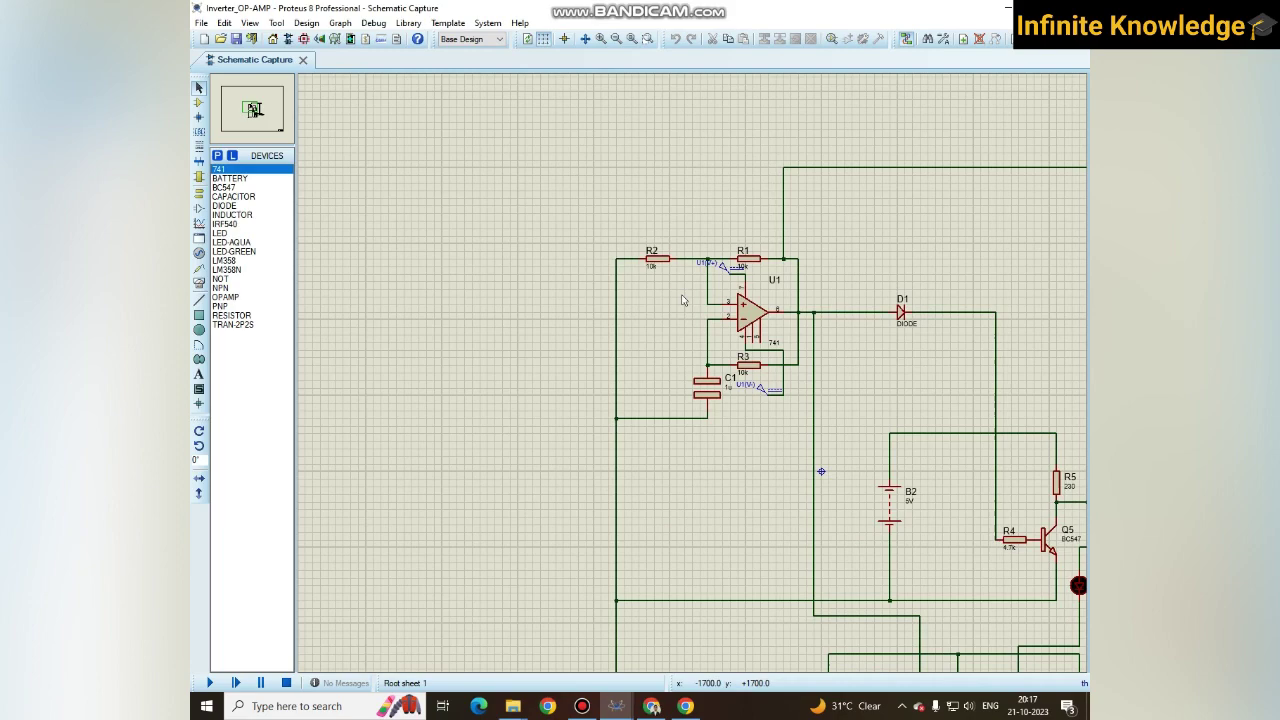
{"action": "left_click_drag", "start_coordinate": [579, 137], "coordinate": [1026, 623]}
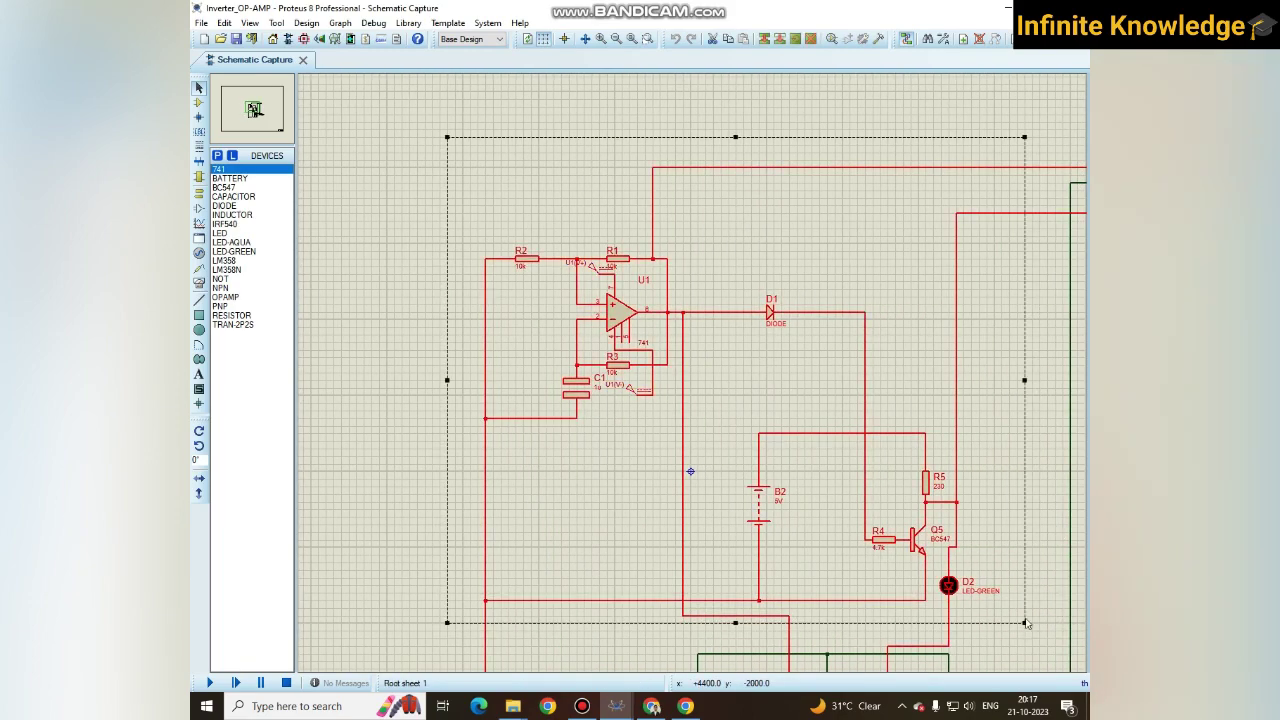
{"action": "left_click", "coordinate": [1040, 485]}
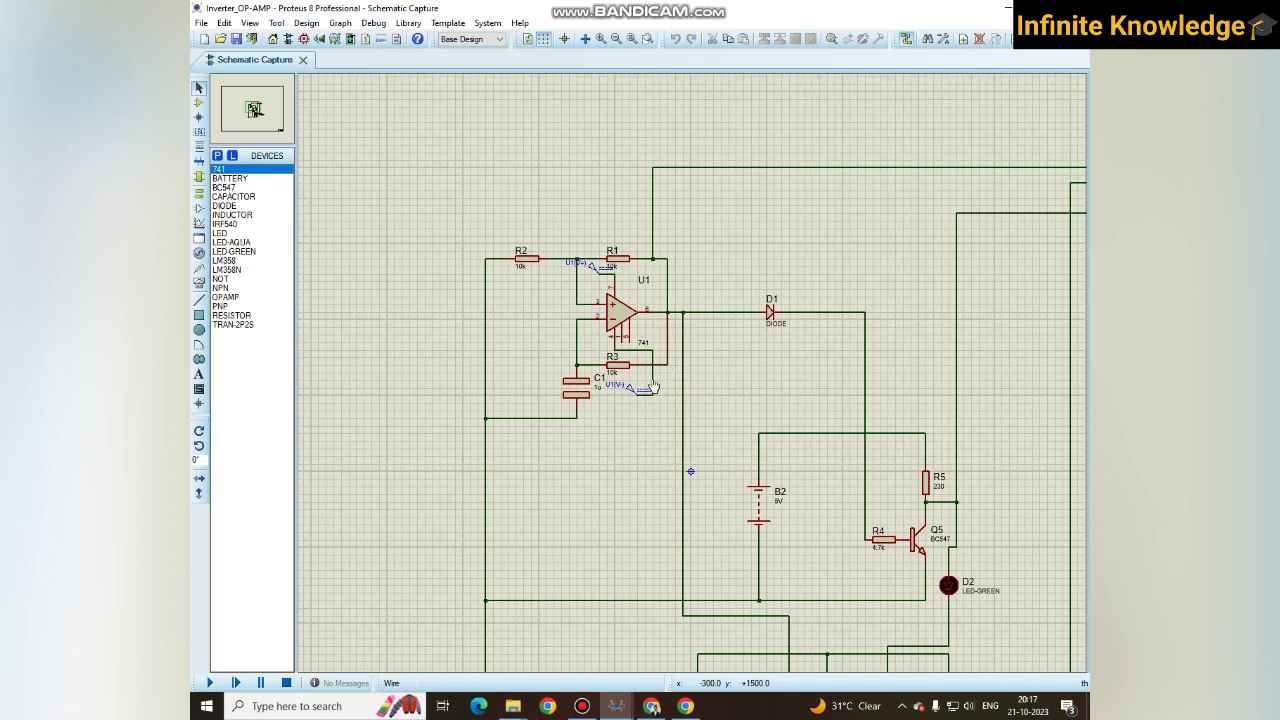
Step: Box-select the op-amp circuit and its wires twice more, clearing each selection, with Inverter_OP-AMP in front
{"action": "left_click_drag", "start_coordinate": [417, 160], "coordinate": [759, 464]}
{"action": "left_click", "coordinate": [428, 141]}
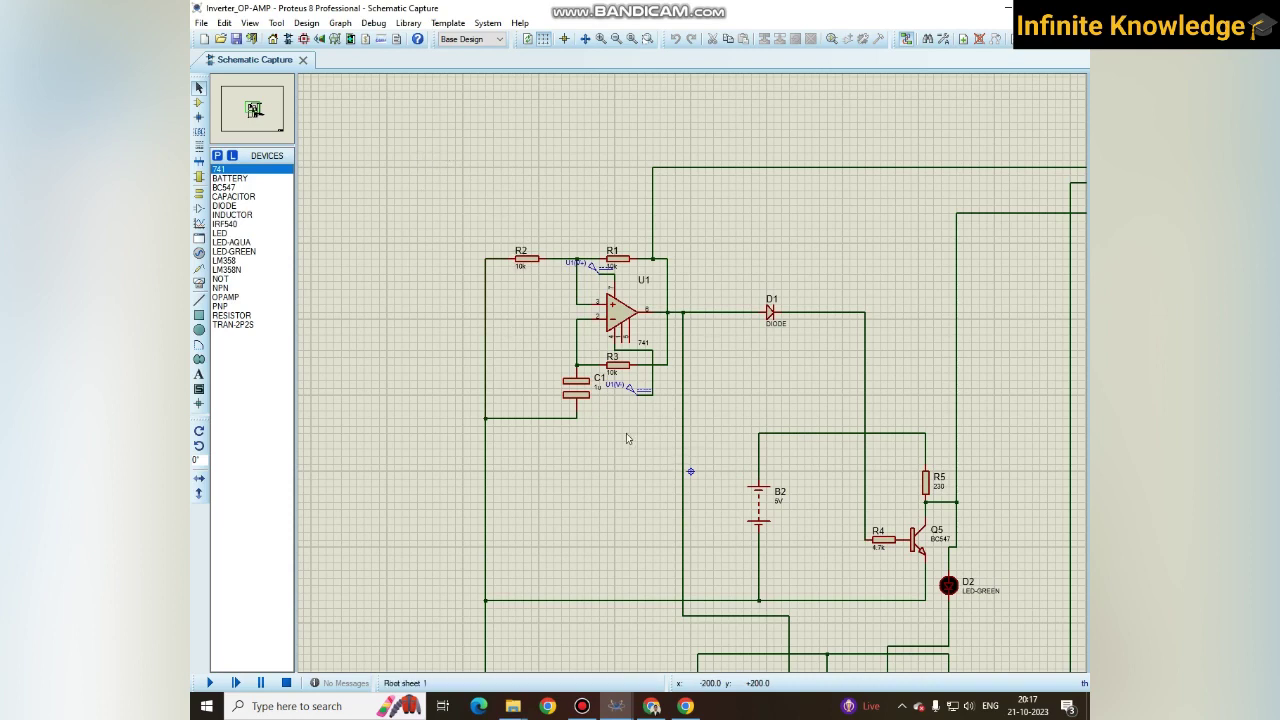
{"action": "left_click_drag", "start_coordinate": [432, 122], "coordinate": [918, 562]}
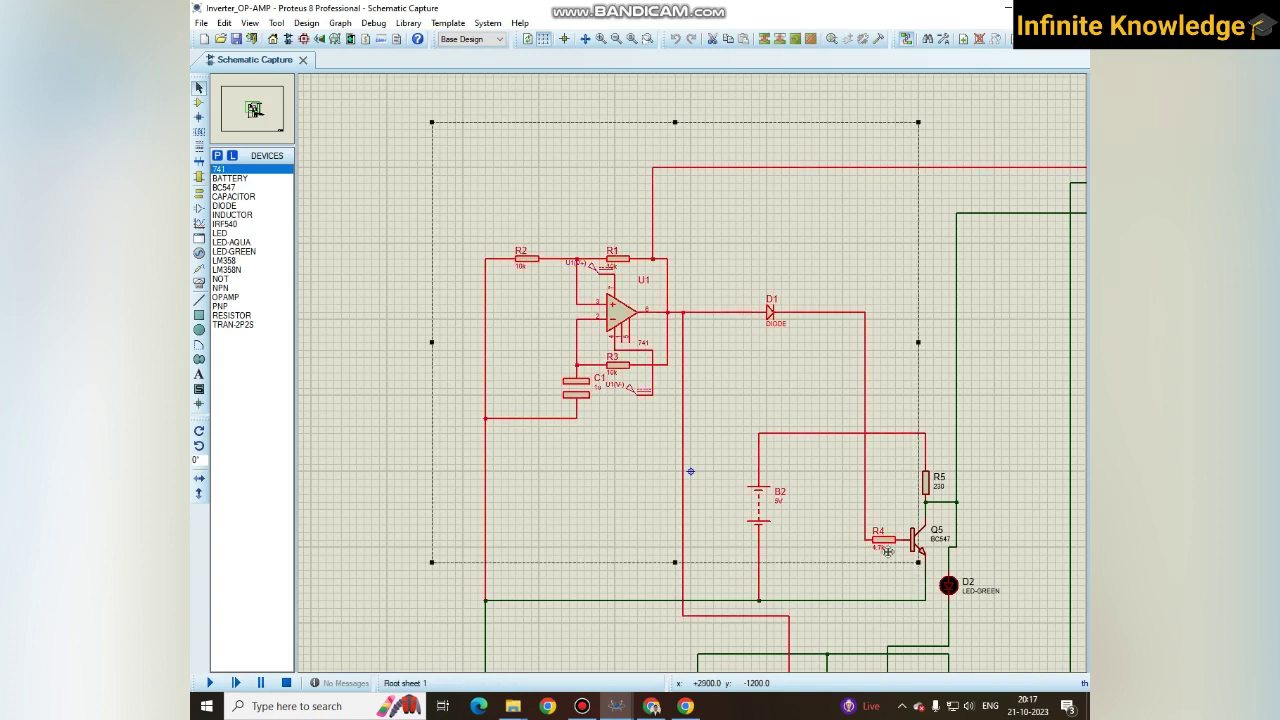
{"action": "left_click", "coordinate": [452, 109]}
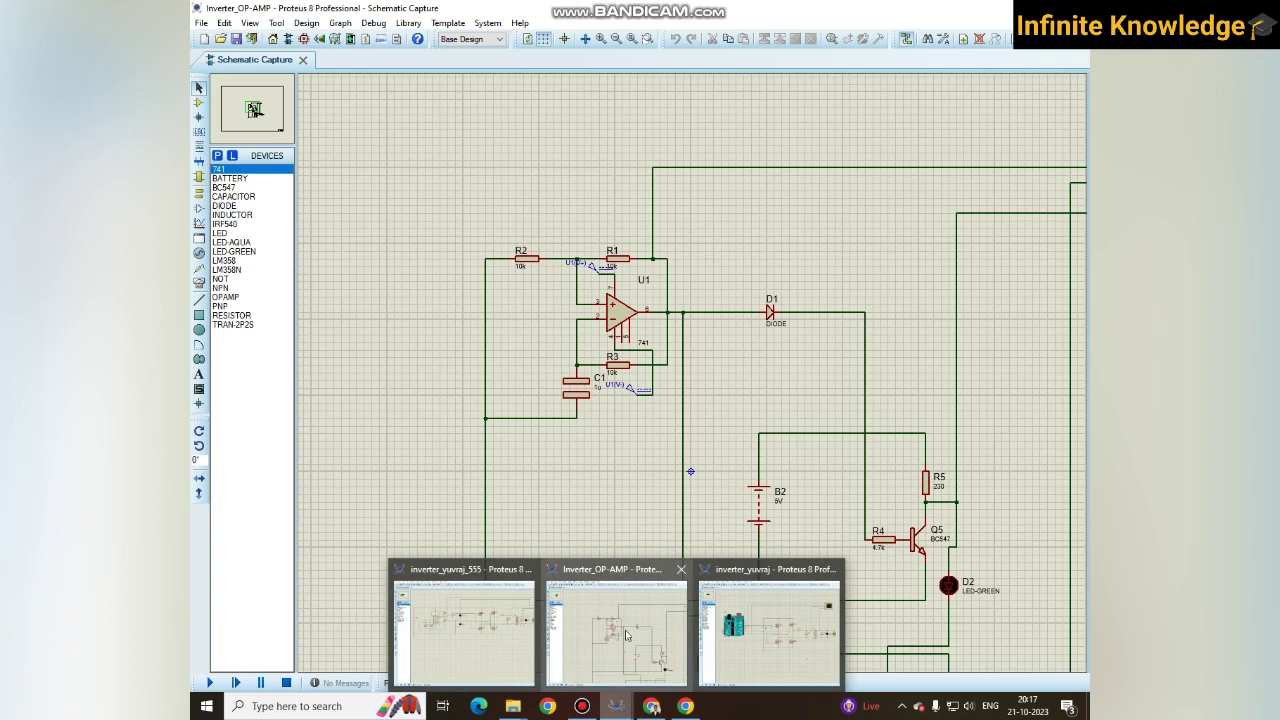
{"action": "left_click", "coordinate": [626, 635]}
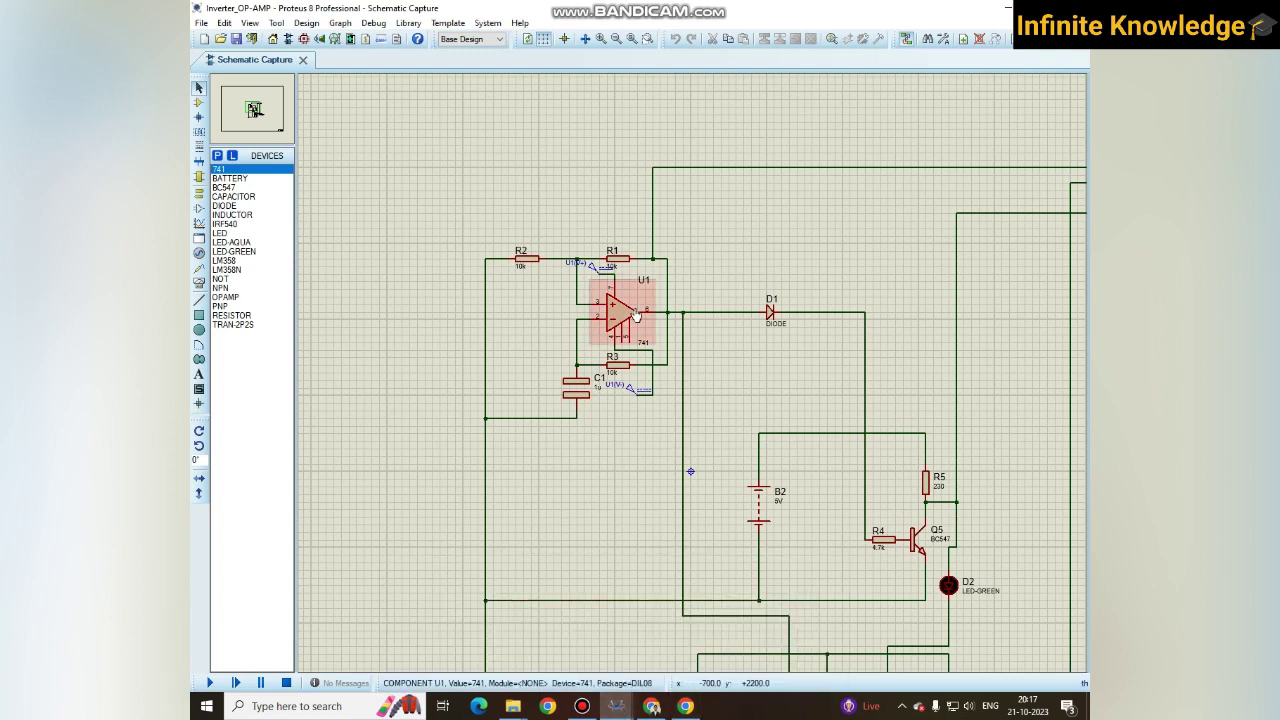
{"action": "scroll", "coordinate": [636, 316], "scroll_direction": "down", "scroll_amount": 3}
{"action": "scroll", "coordinate": [720, 387], "scroll_direction": "up", "scroll_amount": 3}
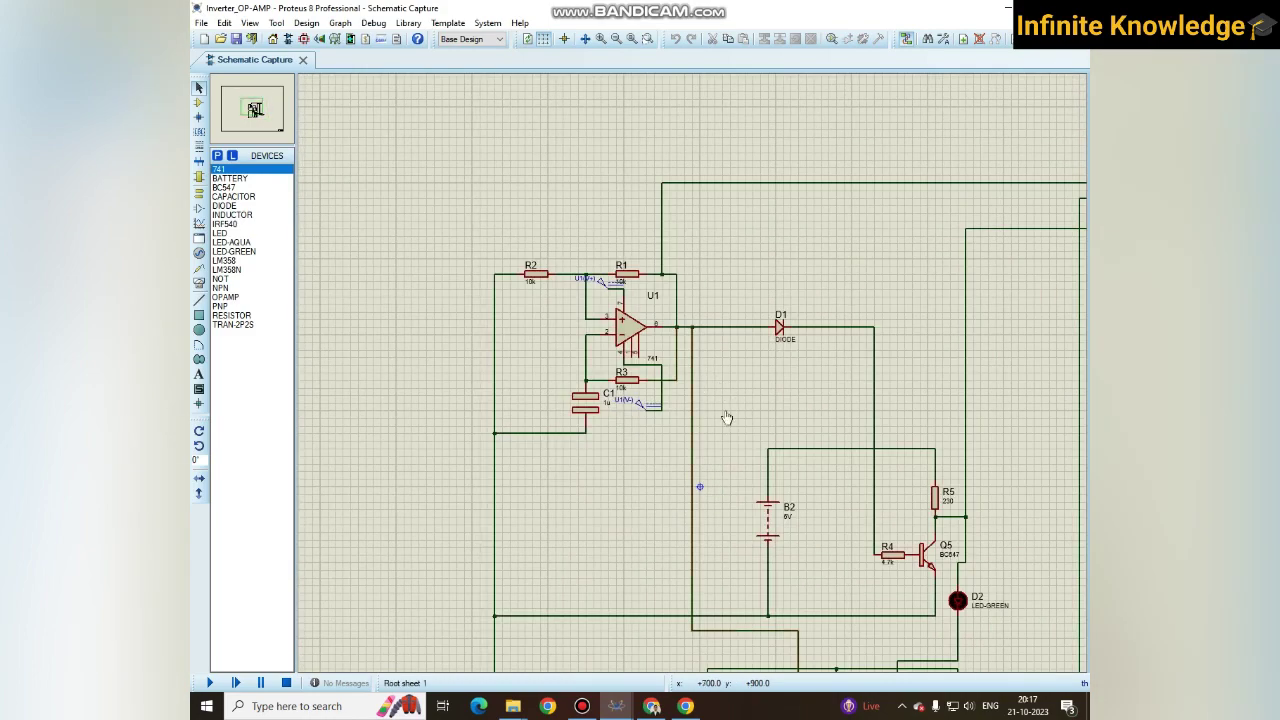
{"action": "scroll", "coordinate": [727, 418], "scroll_direction": "down", "scroll_amount": 3}
{"action": "scroll", "coordinate": [597, 354], "scroll_direction": "up", "scroll_amount": 3}
{"action": "scroll", "coordinate": [597, 354], "scroll_direction": "down", "scroll_amount": 3}
{"action": "scroll", "coordinate": [797, 400], "scroll_direction": "up", "scroll_amount": 3}
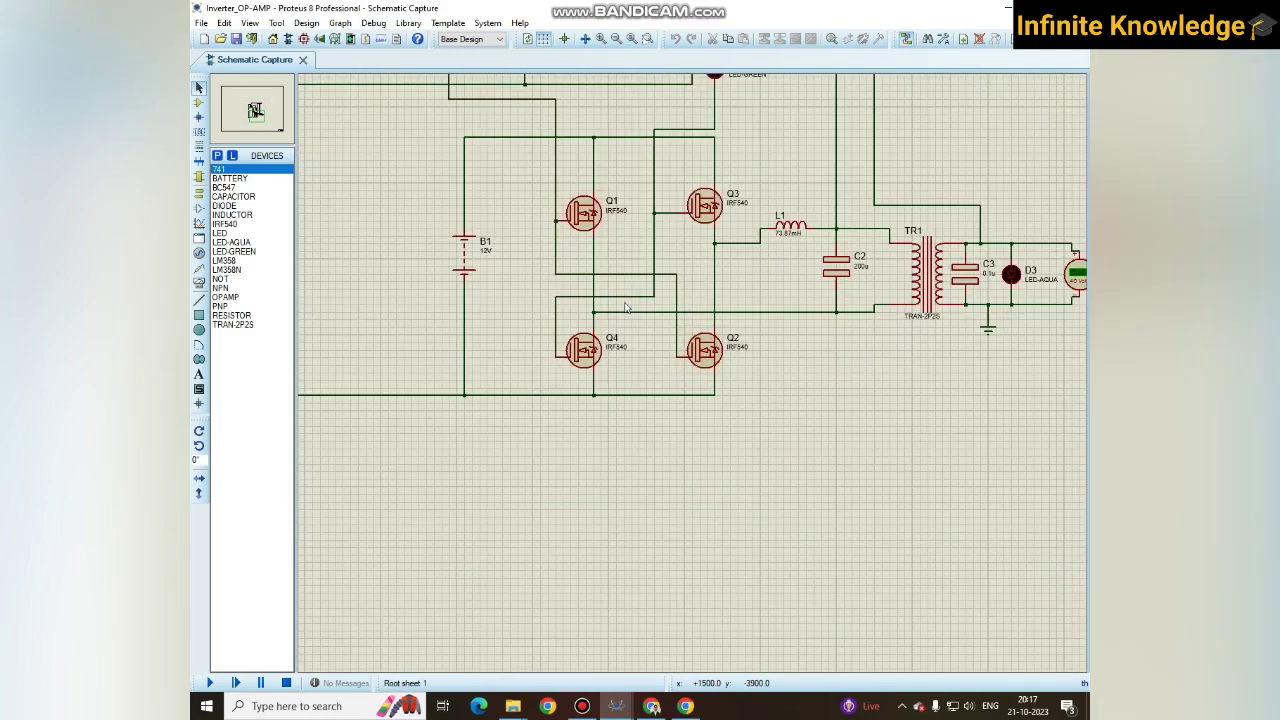
{"action": "scroll", "coordinate": [626, 307], "scroll_direction": "down", "scroll_amount": 1}
{"action": "left_click_drag", "start_coordinate": [523, 235], "coordinate": [1005, 456]}
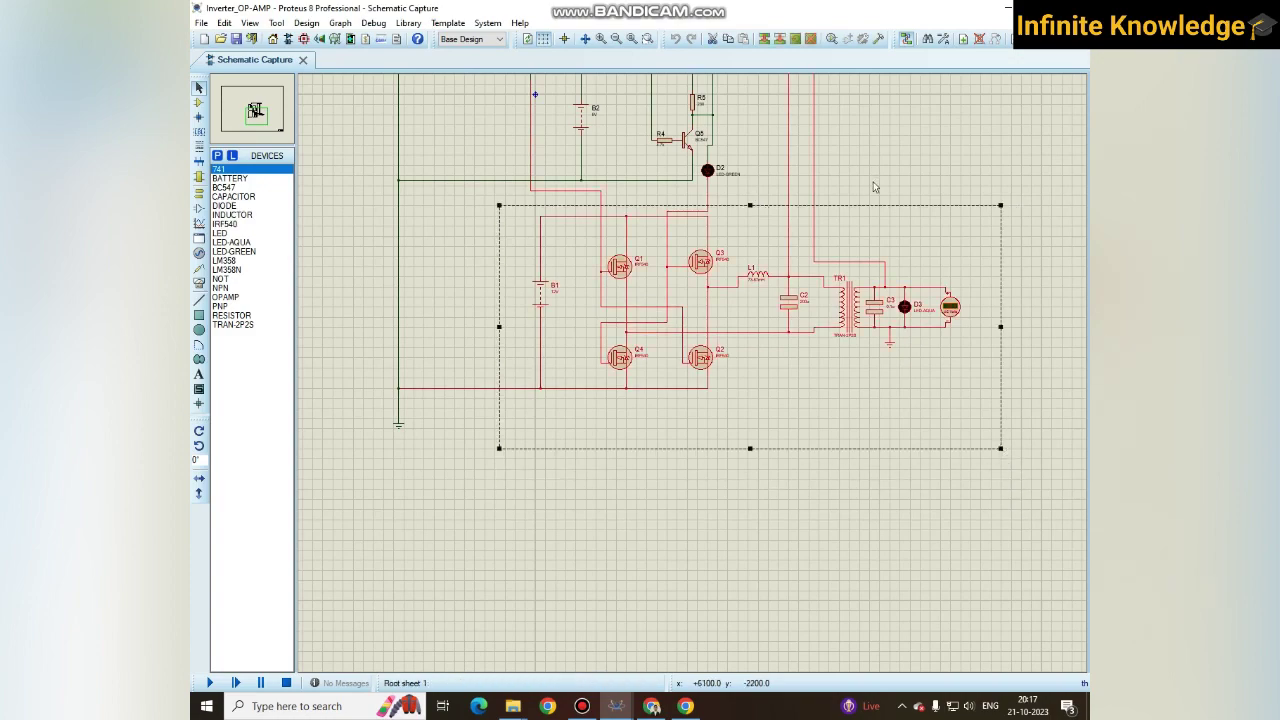
{"action": "left_click", "coordinate": [848, 218]}
{"action": "scroll", "coordinate": [540, 262], "scroll_direction": "down", "scroll_amount": 1}
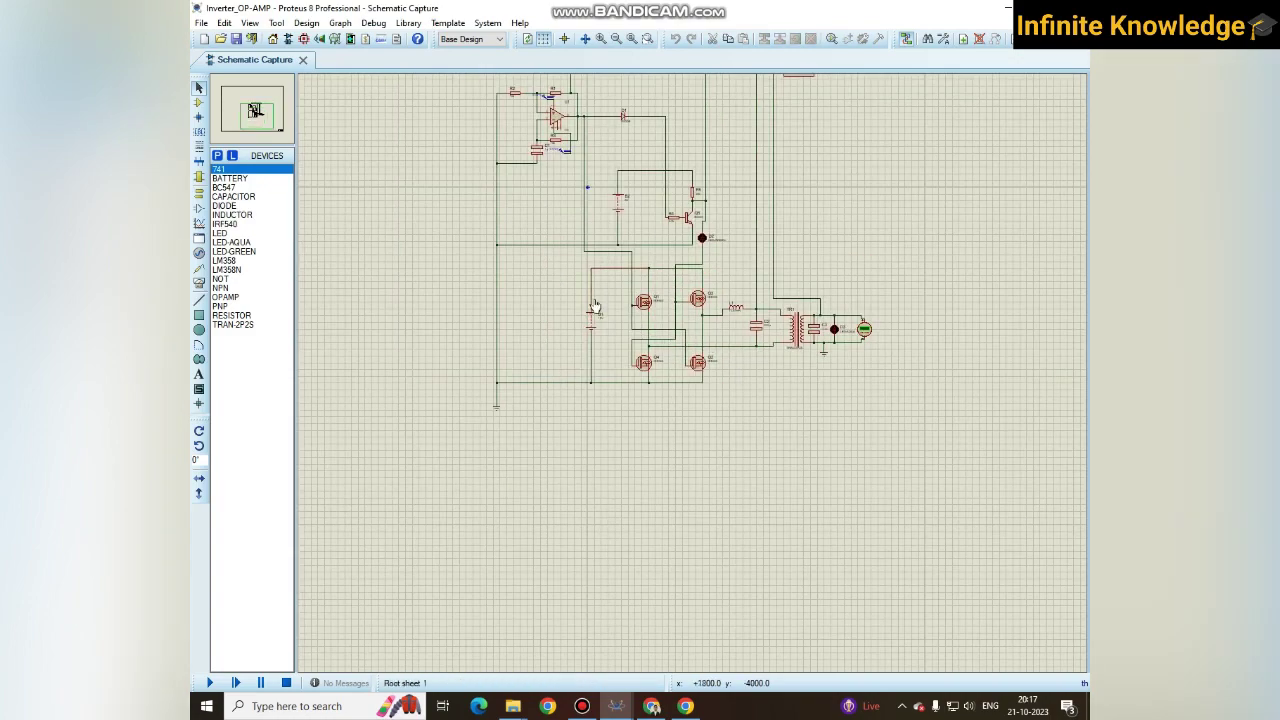
{"action": "scroll", "coordinate": [540, 262], "scroll_direction": "up", "scroll_amount": 3}
{"action": "scroll", "coordinate": [480, 265], "scroll_direction": "down", "scroll_amount": 1}
{"action": "scroll", "coordinate": [429, 268], "scroll_direction": "up", "scroll_amount": 1}
{"action": "scroll", "coordinate": [429, 268], "scroll_direction": "down", "scroll_amount": 1}
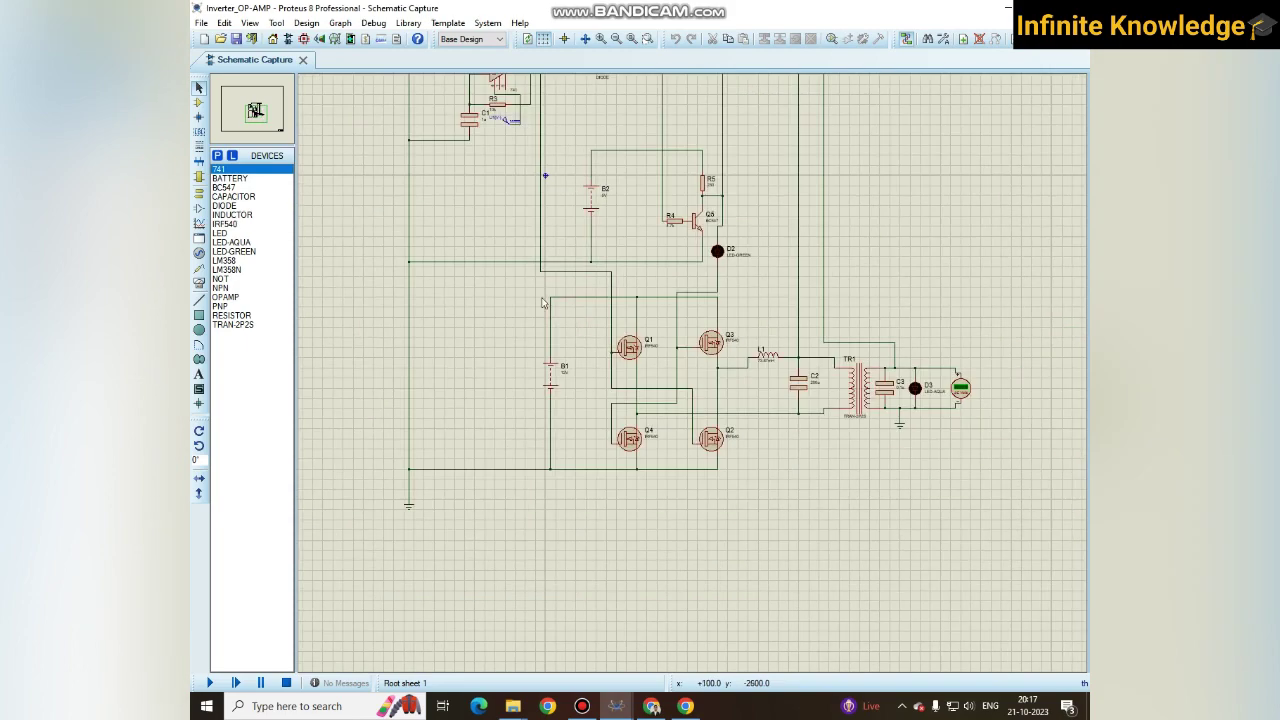
{"action": "left_click_drag", "start_coordinate": [535, 297], "coordinate": [1001, 521]}
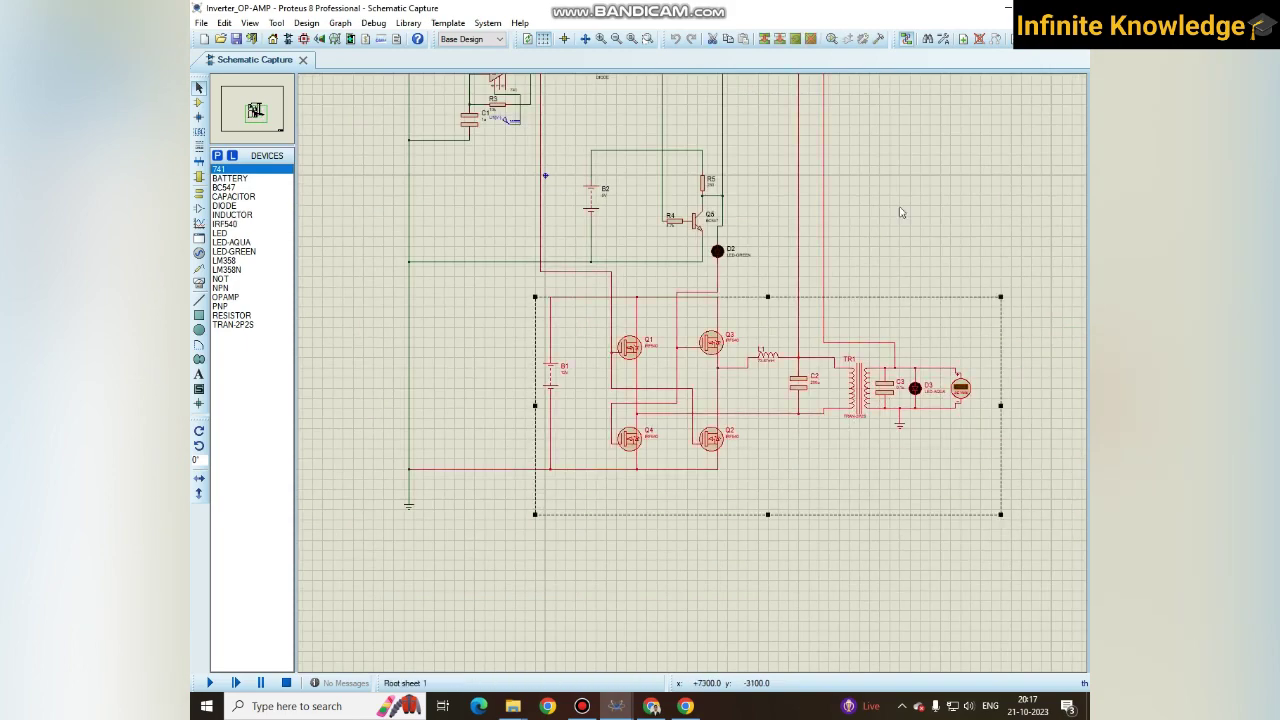
{"action": "left_click", "coordinate": [903, 213]}
{"action": "scroll", "coordinate": [715, 630], "scroll_direction": "down", "scroll_amount": 1}
{"action": "scroll", "coordinate": [512, 307], "scroll_direction": "up", "scroll_amount": 2}
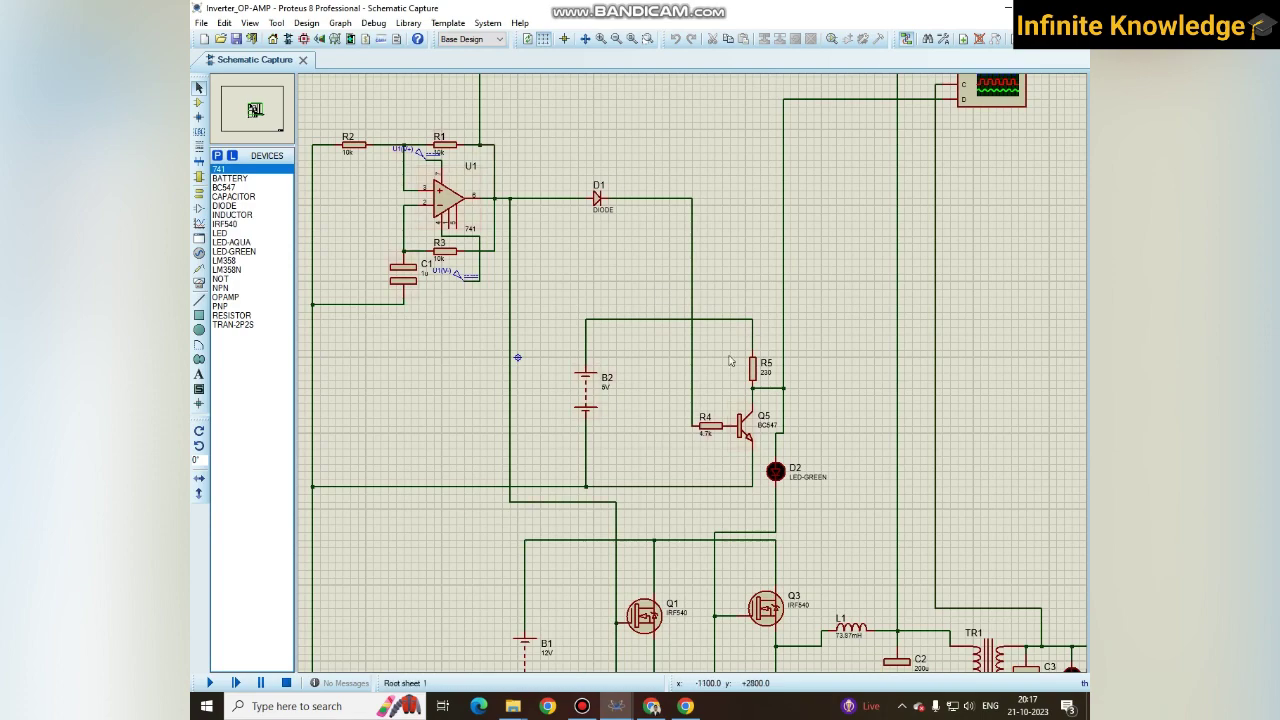
{"action": "scroll", "coordinate": [724, 548], "scroll_direction": "down", "scroll_amount": 1}
{"action": "scroll", "coordinate": [694, 380], "scroll_direction": "up", "scroll_amount": 1}
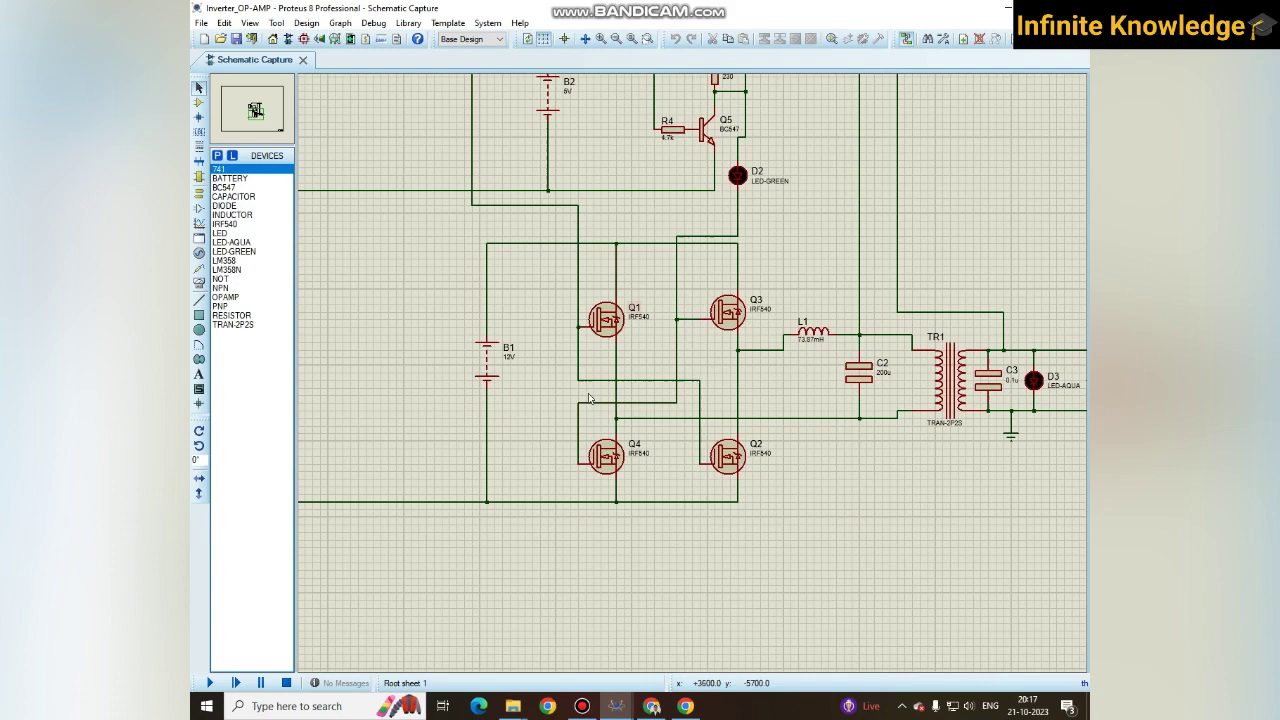
{"action": "scroll", "coordinate": [570, 330], "scroll_direction": "down", "scroll_amount": 2}
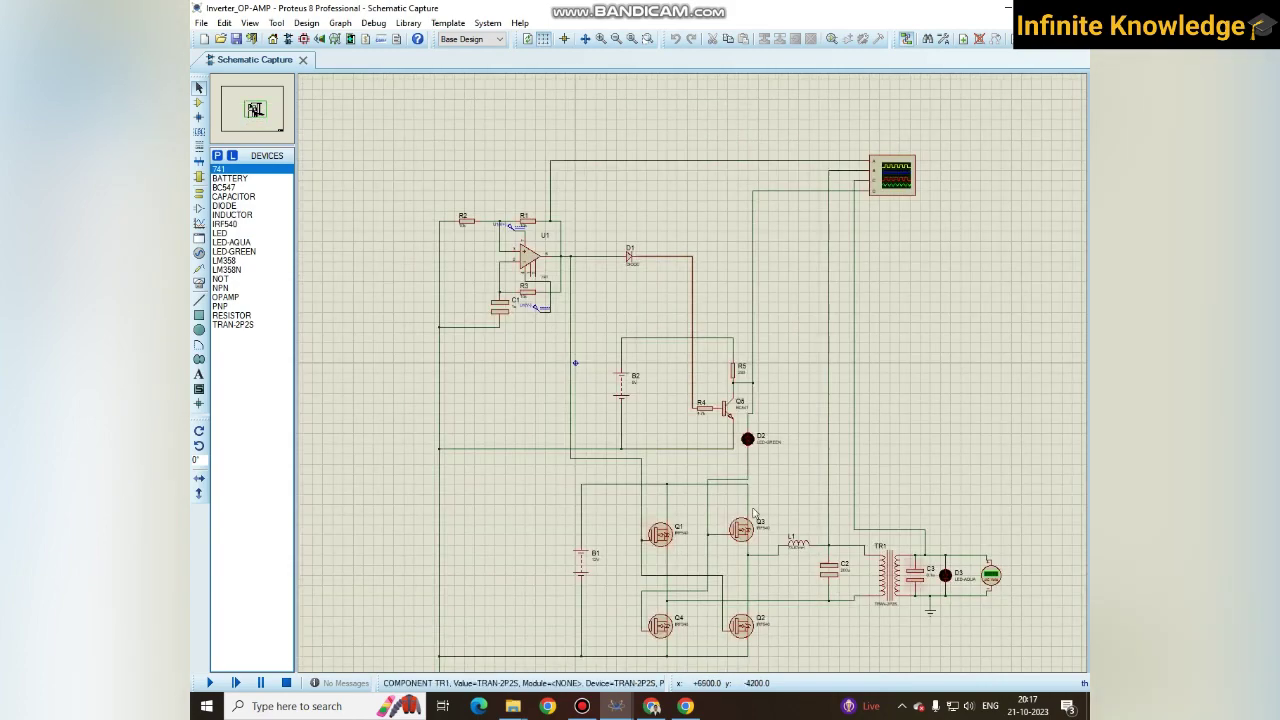
Step: Scroll Chrome to the LM358 astable multivibrator diagram and close one extra Proteus inverter window
{"action": "left_click", "coordinate": [651, 706]}
{"action": "scroll", "coordinate": [488, 372], "scroll_direction": "up", "scroll_amount": 10}
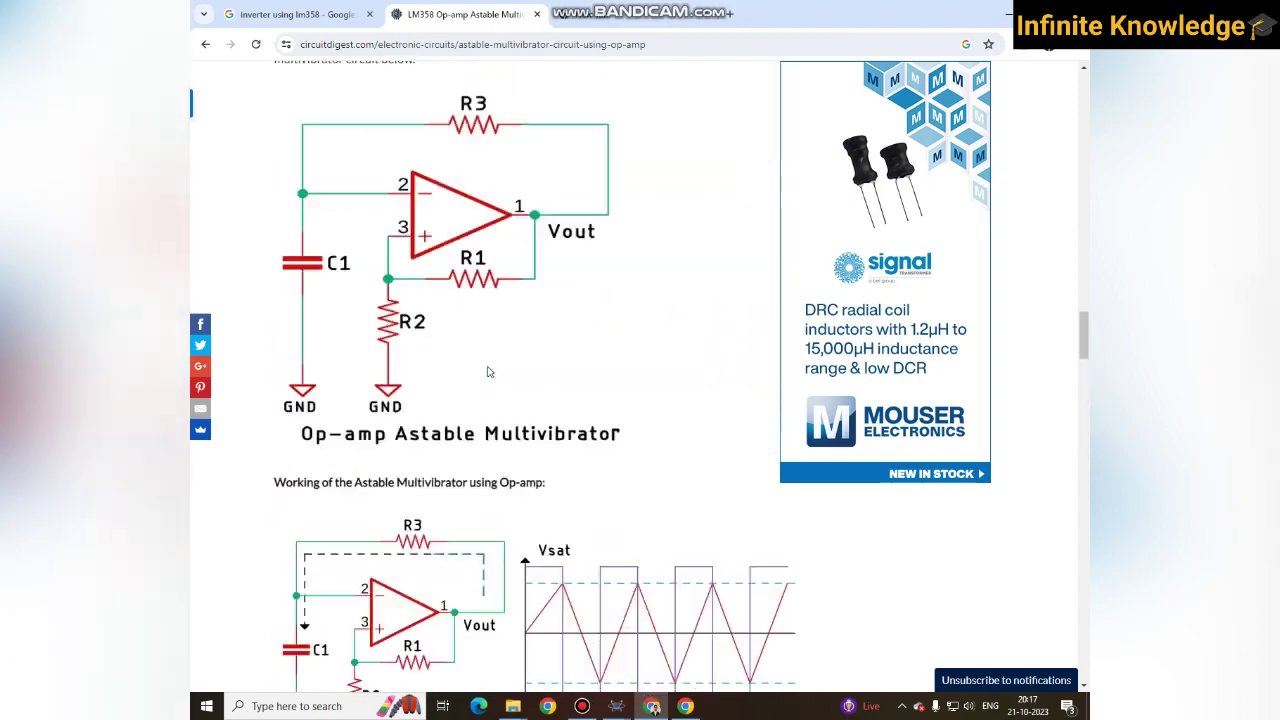
{"action": "scroll", "coordinate": [488, 372], "scroll_direction": "up", "scroll_amount": 6}
{"action": "scroll", "coordinate": [520, 372], "scroll_direction": "down", "scroll_amount": 7}
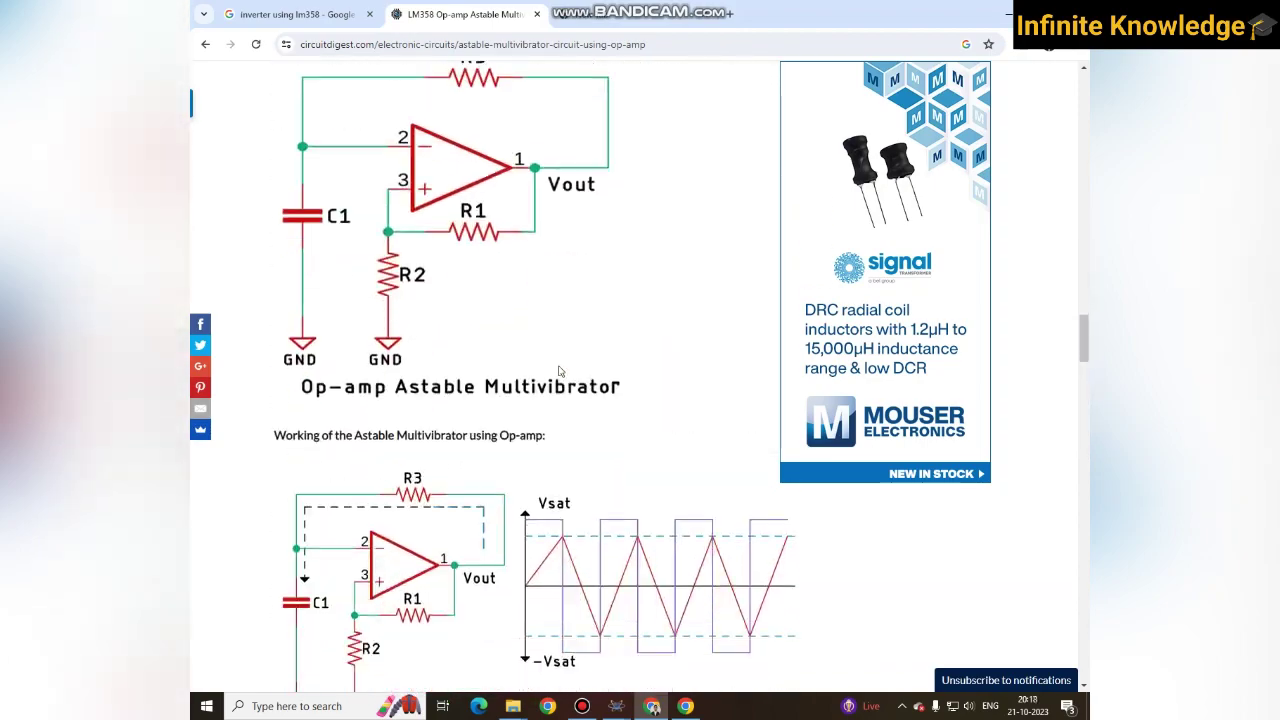
{"action": "scroll", "coordinate": [560, 370], "scroll_direction": "down", "scroll_amount": 3}
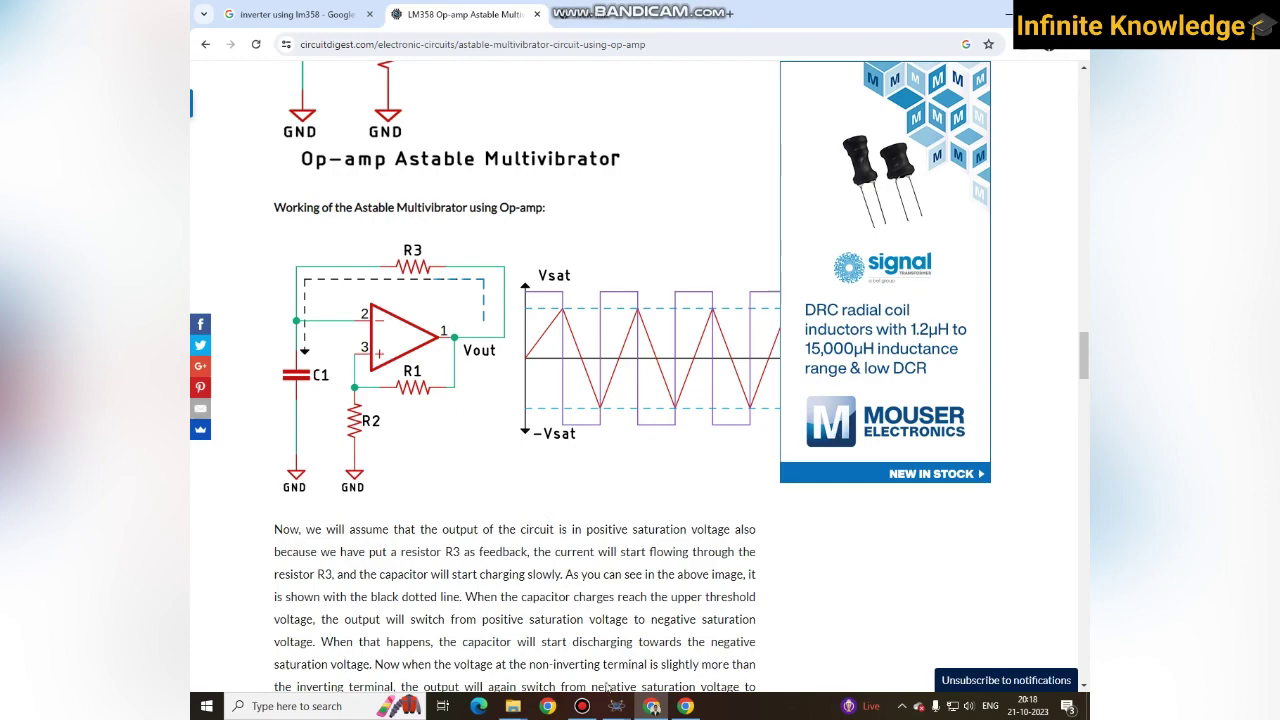
{"action": "mouse_move", "coordinate": [612, 704]}
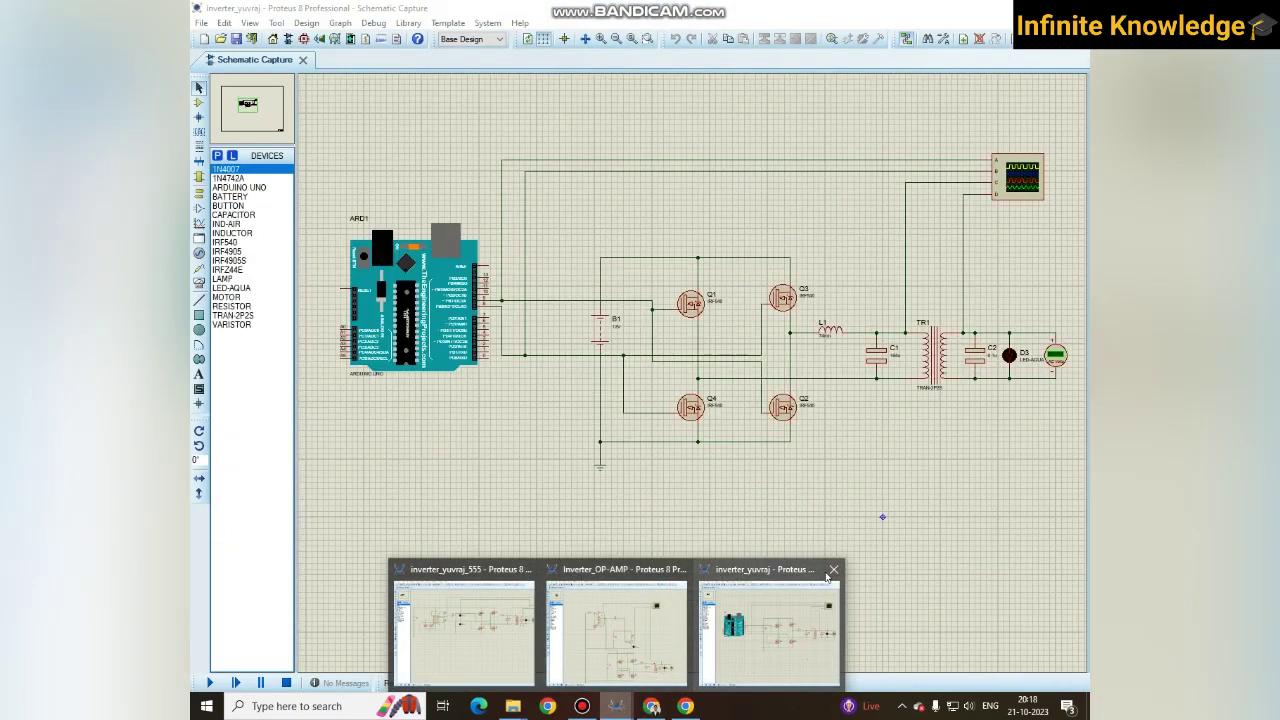
{"action": "left_click", "coordinate": [831, 575]}
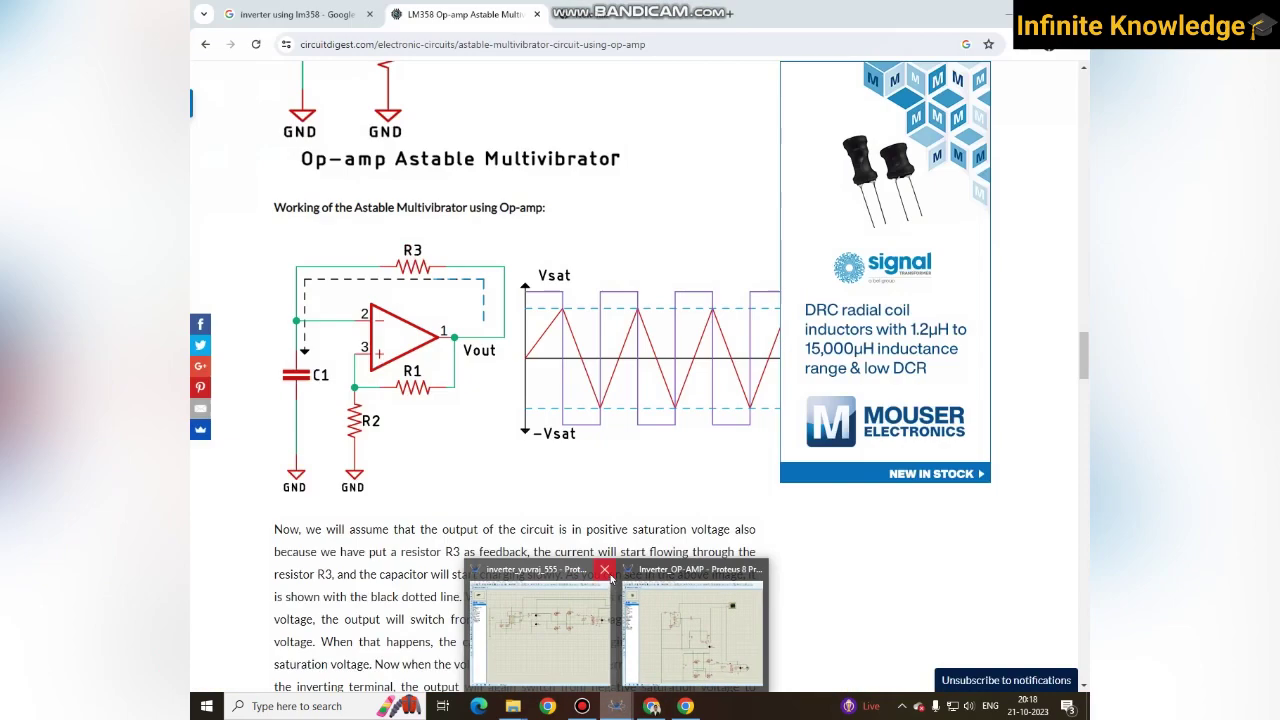
Step: Close the last leftover inverter project and bring Inverter_OP-AMP to the front
{"action": "left_click", "coordinate": [604, 570]}
{"action": "left_click", "coordinate": [657, 630]}
{"action": "scroll", "coordinate": [933, 411], "scroll_direction": "up", "scroll_amount": 3}
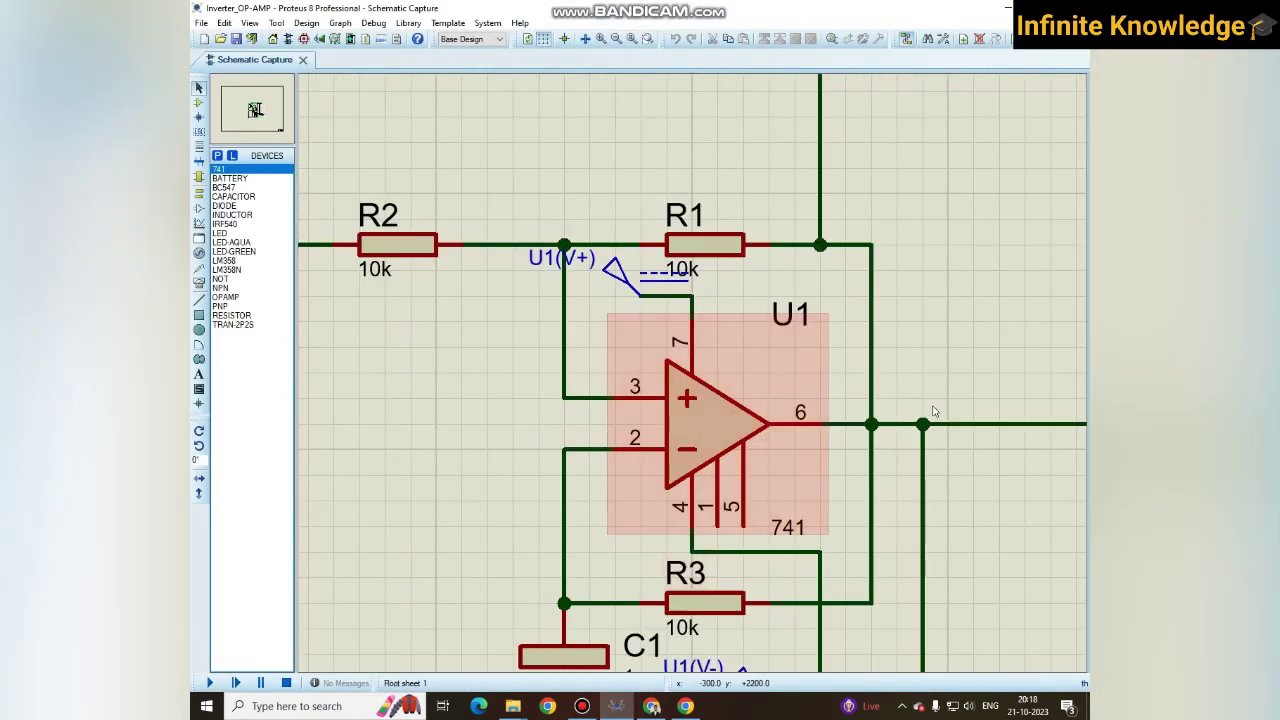
{"action": "scroll", "coordinate": [806, 629], "scroll_direction": "down", "scroll_amount": 3}
{"action": "scroll", "coordinate": [669, 360], "scroll_direction": "up", "scroll_amount": 2}
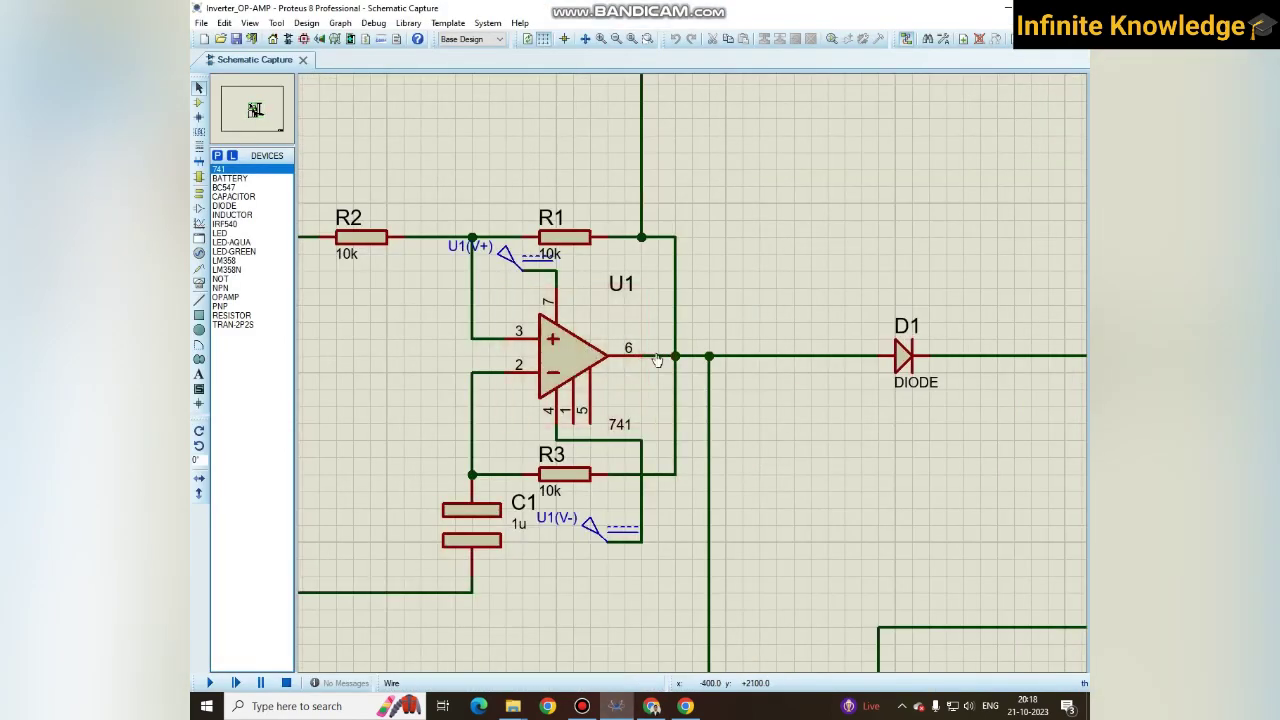
{"action": "scroll", "coordinate": [694, 372], "scroll_direction": "down", "scroll_amount": 1}
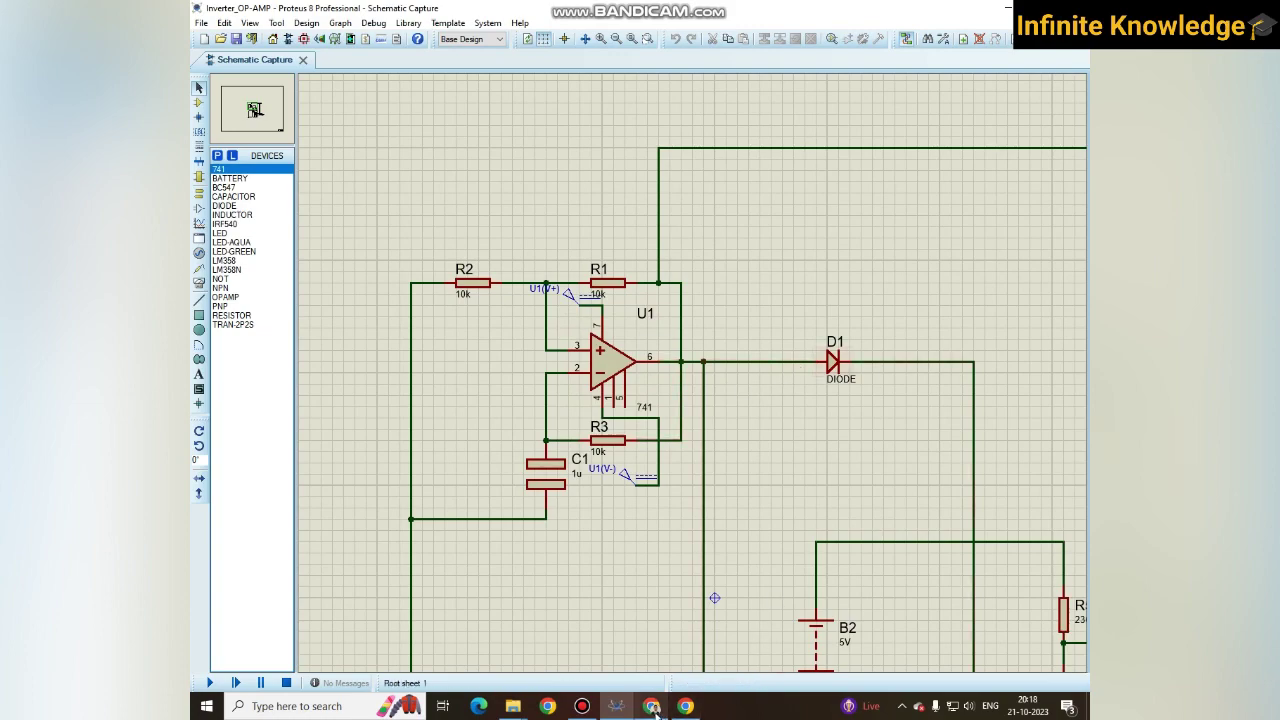
Step: Glance at the article, then zoom around U1 and the MOSFET bridge in the schematic
{"action": "left_click", "coordinate": [653, 706]}
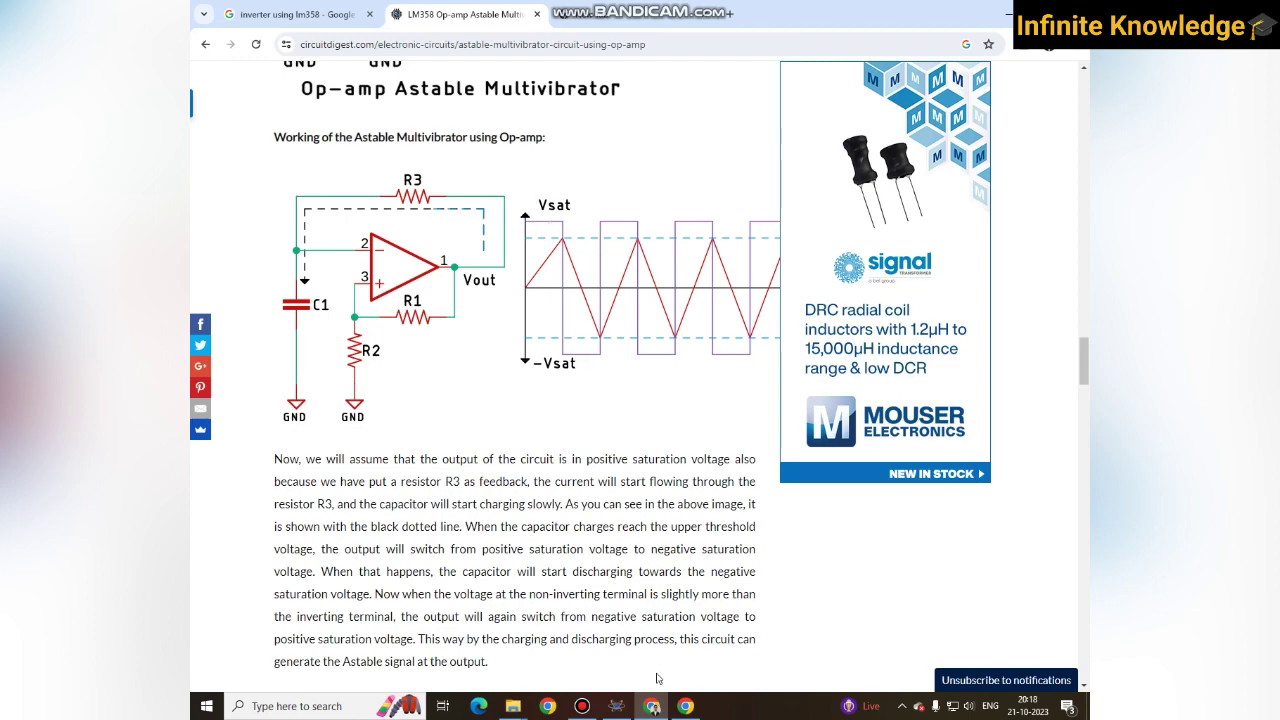
{"action": "left_click", "coordinate": [652, 706]}
{"action": "scroll", "coordinate": [770, 467], "scroll_direction": "down", "scroll_amount": 2}
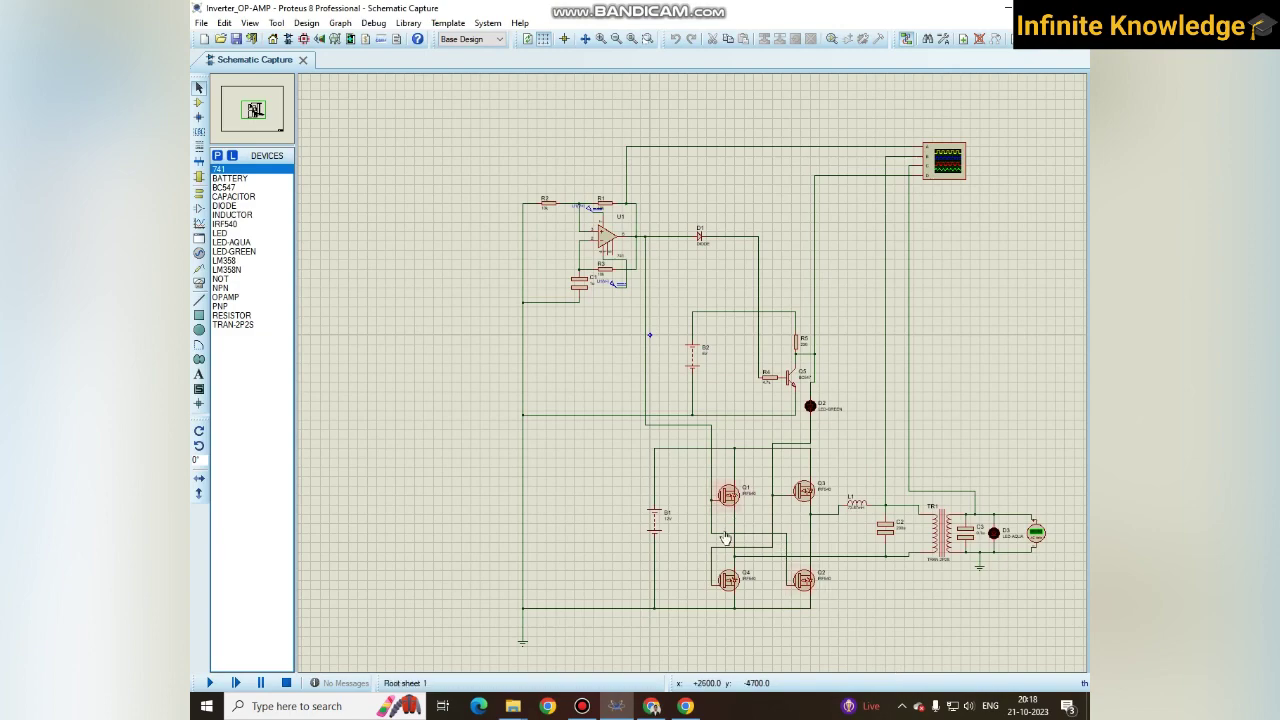
{"action": "scroll", "coordinate": [712, 456], "scroll_direction": "up", "scroll_amount": 3}
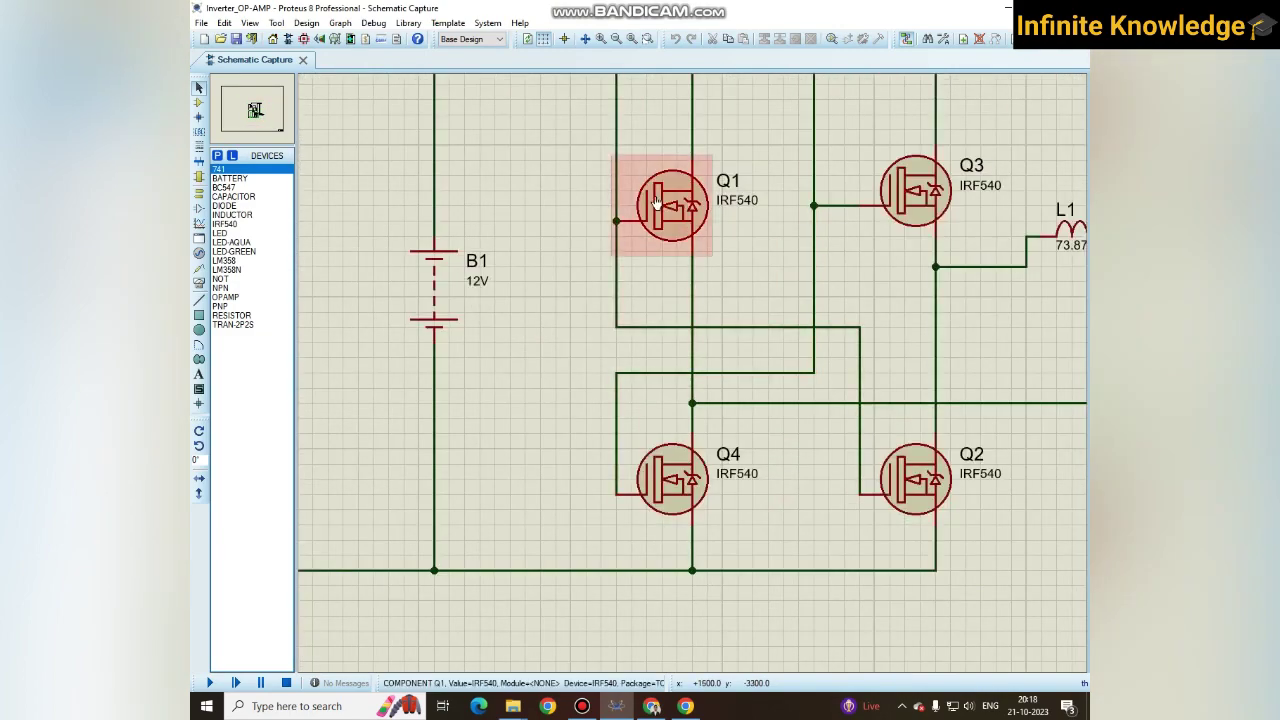
{"action": "scroll", "coordinate": [655, 203], "scroll_direction": "down", "scroll_amount": 1}
{"action": "scroll", "coordinate": [629, 299], "scroll_direction": "down", "scroll_amount": 1}
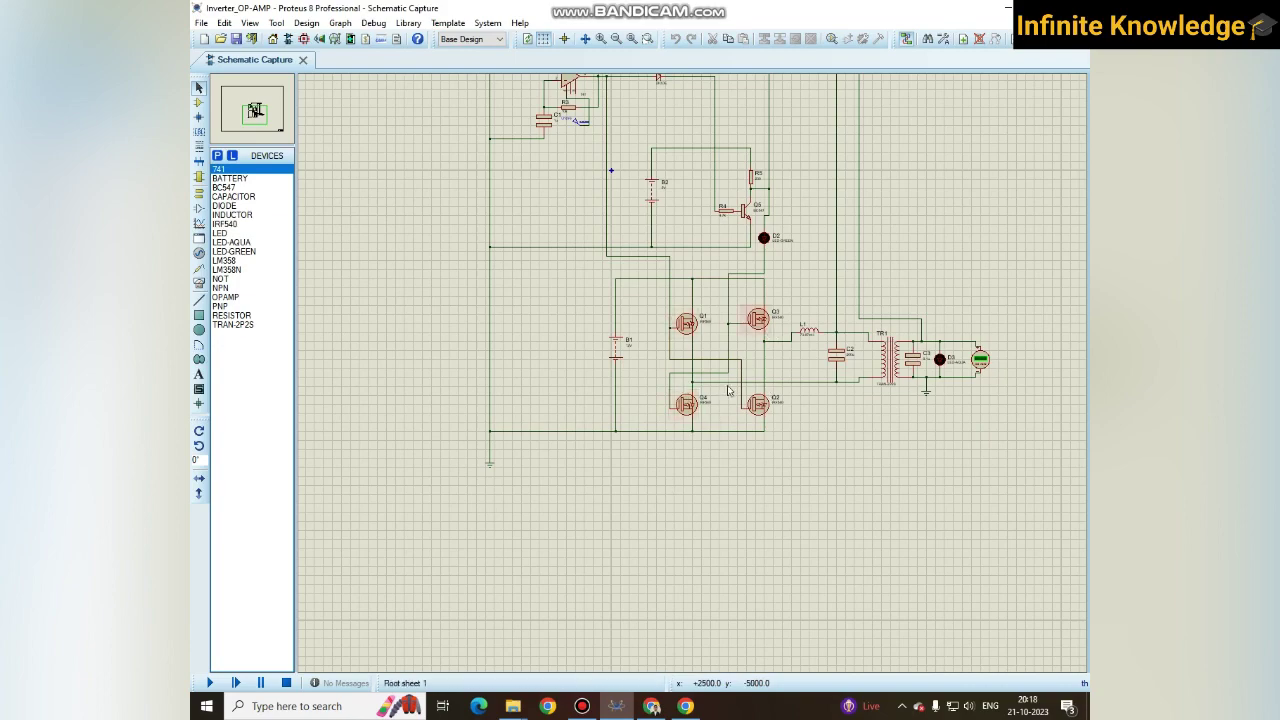
{"action": "scroll", "coordinate": [729, 390], "scroll_direction": "up", "scroll_amount": 3}
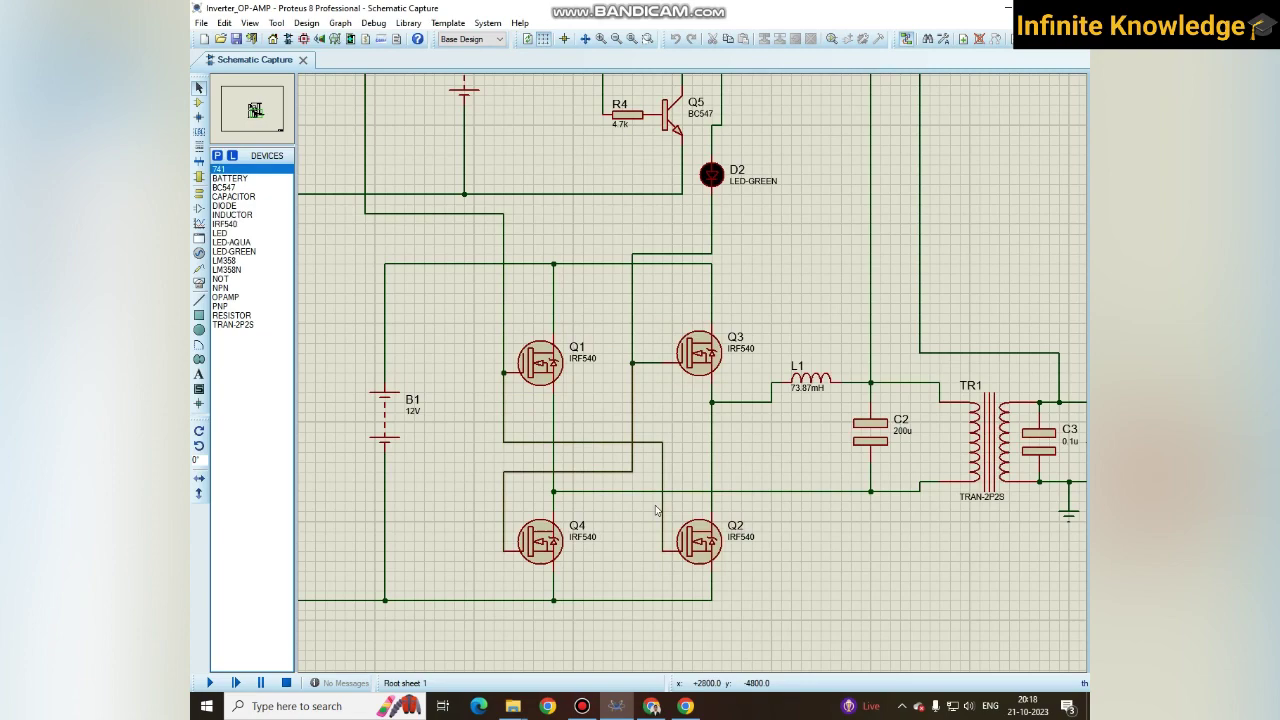
{"action": "scroll", "coordinate": [656, 510], "scroll_direction": "down", "scroll_amount": 3}
{"action": "scroll", "coordinate": [663, 400], "scroll_direction": "up", "scroll_amount": 2}
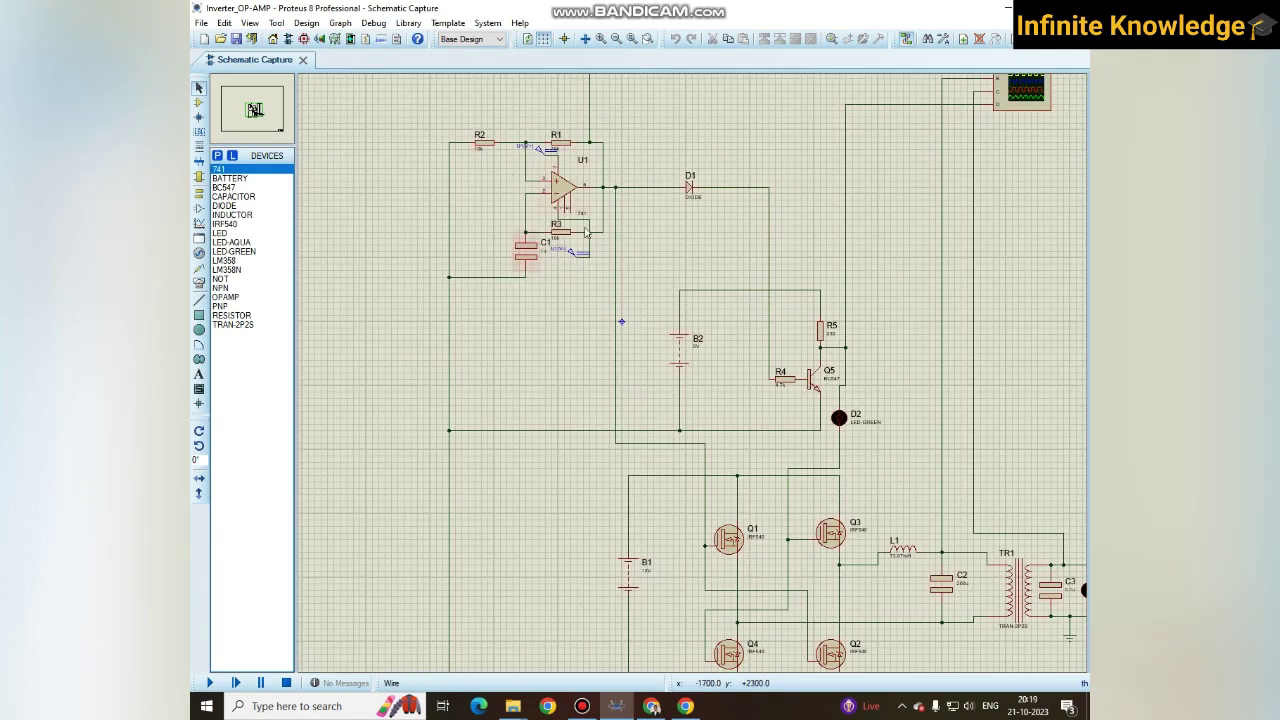
{"action": "scroll", "coordinate": [556, 250], "scroll_direction": "up", "scroll_amount": 2}
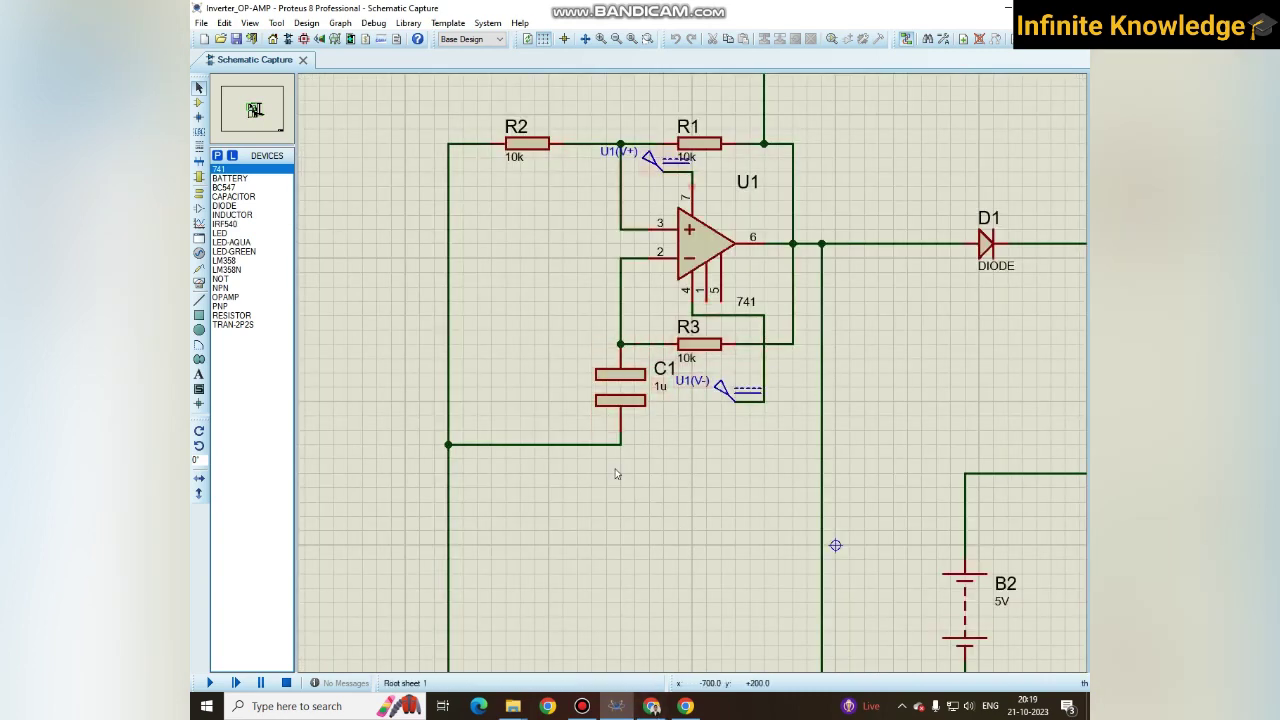
{"action": "scroll", "coordinate": [925, 256], "scroll_direction": "down", "scroll_amount": 1}
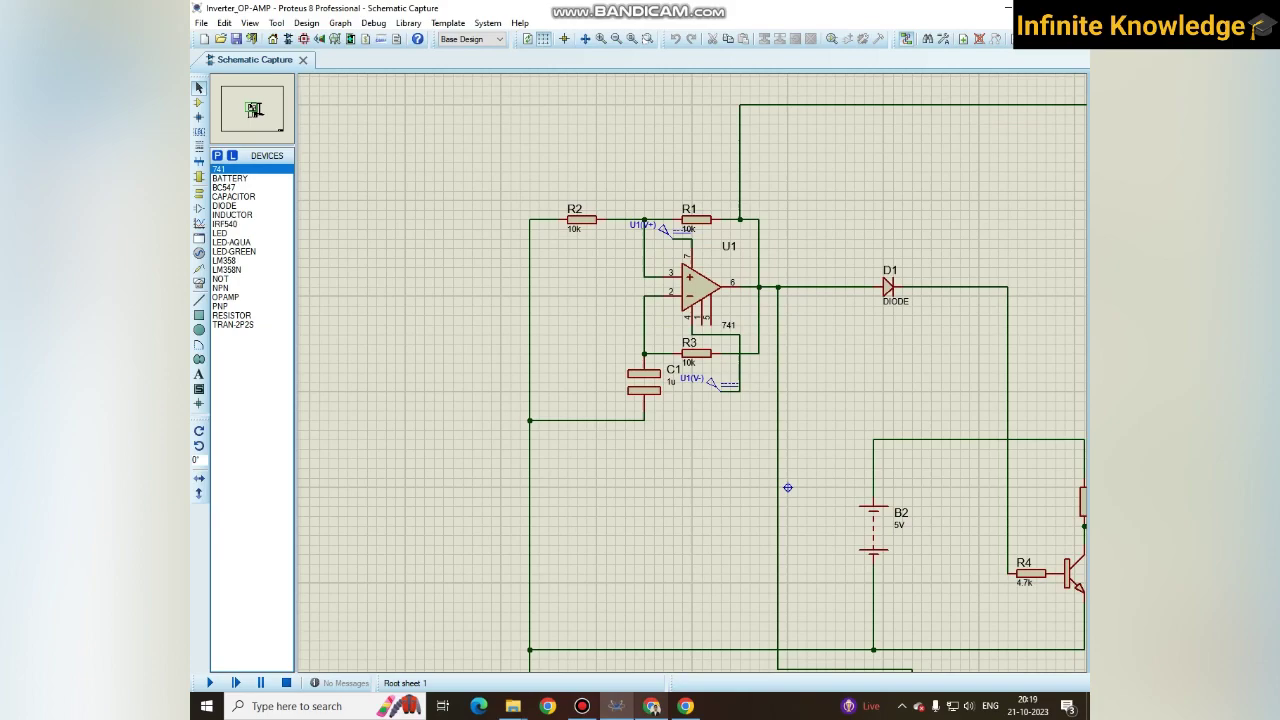
Step: Scroll the article to the calculation: R1 = R2 = 10K, C = 0.1uF, 1KHz gives R3 = 4.7K
{"action": "left_click", "coordinate": [651, 706]}
{"action": "scroll", "coordinate": [487, 361], "scroll_direction": "down", "scroll_amount": 8}
{"action": "scroll", "coordinate": [487, 361], "scroll_direction": "down", "scroll_amount": 4}
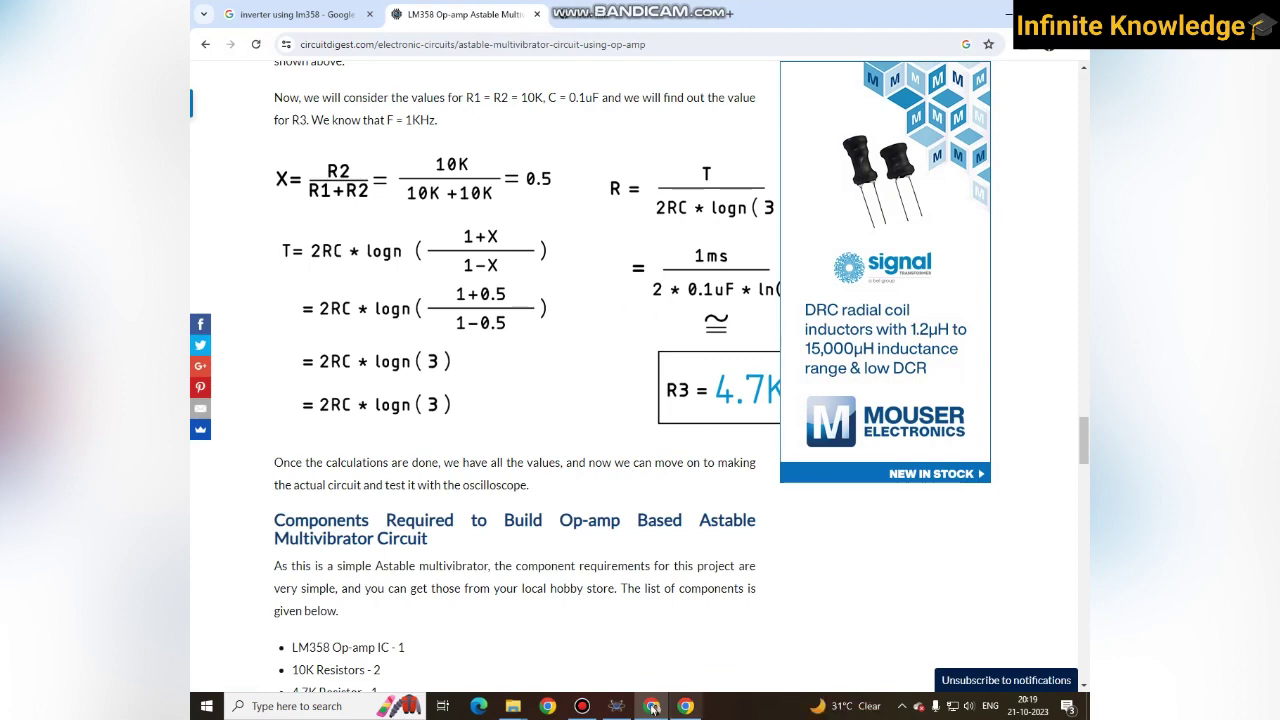
Step: Compare the article's R3 = 4.7K result with the schematic's R3 = 10k and C1 = 1u, ending on Proteus
{"action": "left_click", "coordinate": [617, 706]}
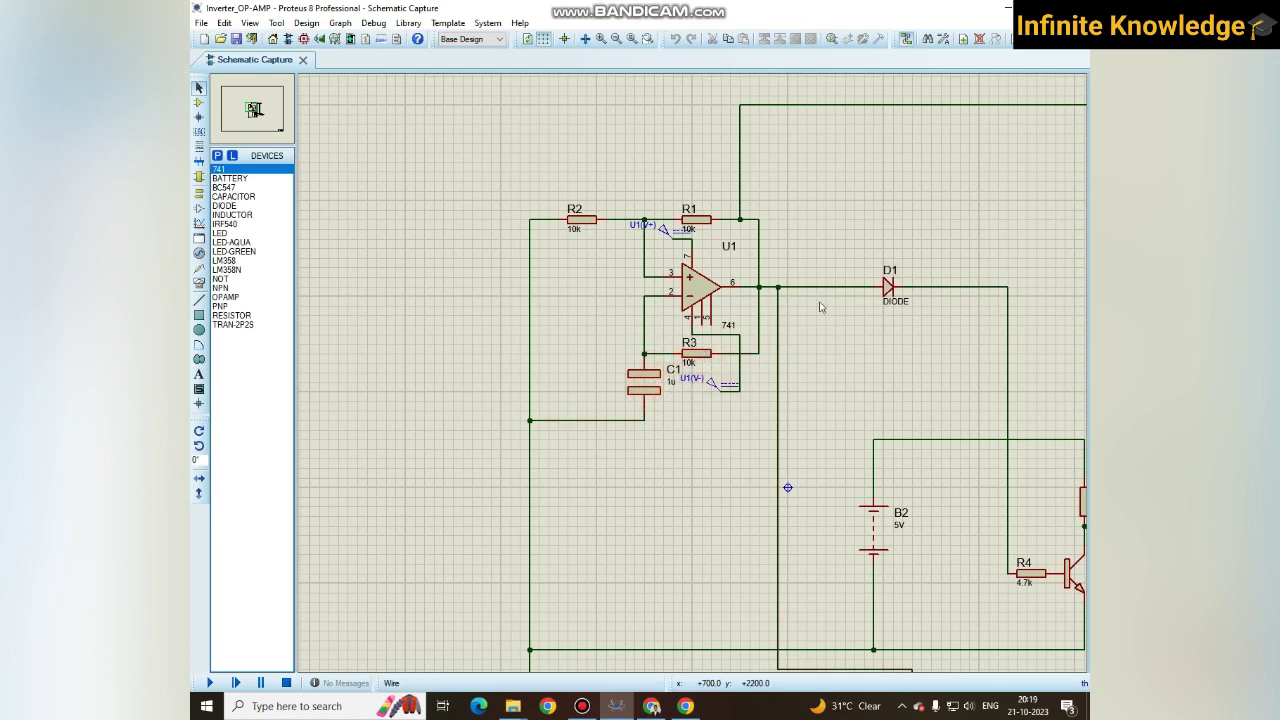
{"action": "left_click", "coordinate": [651, 707]}
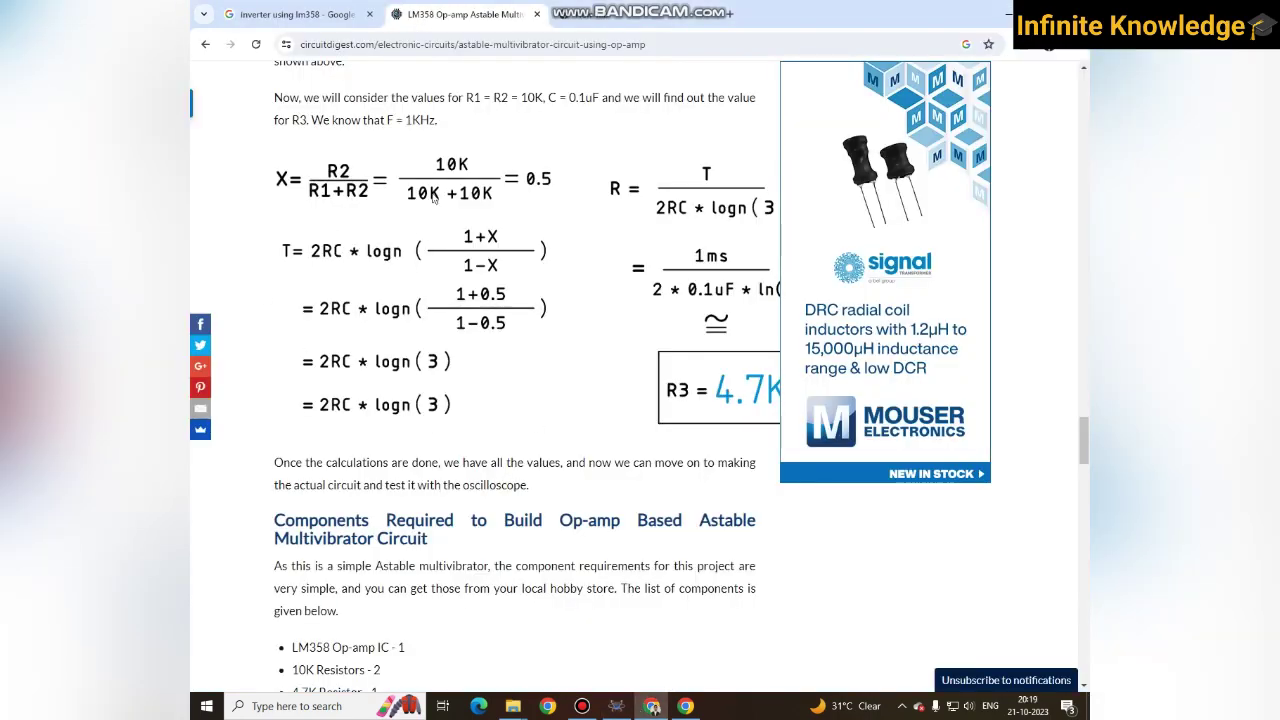
{"action": "left_click", "coordinate": [616, 706]}
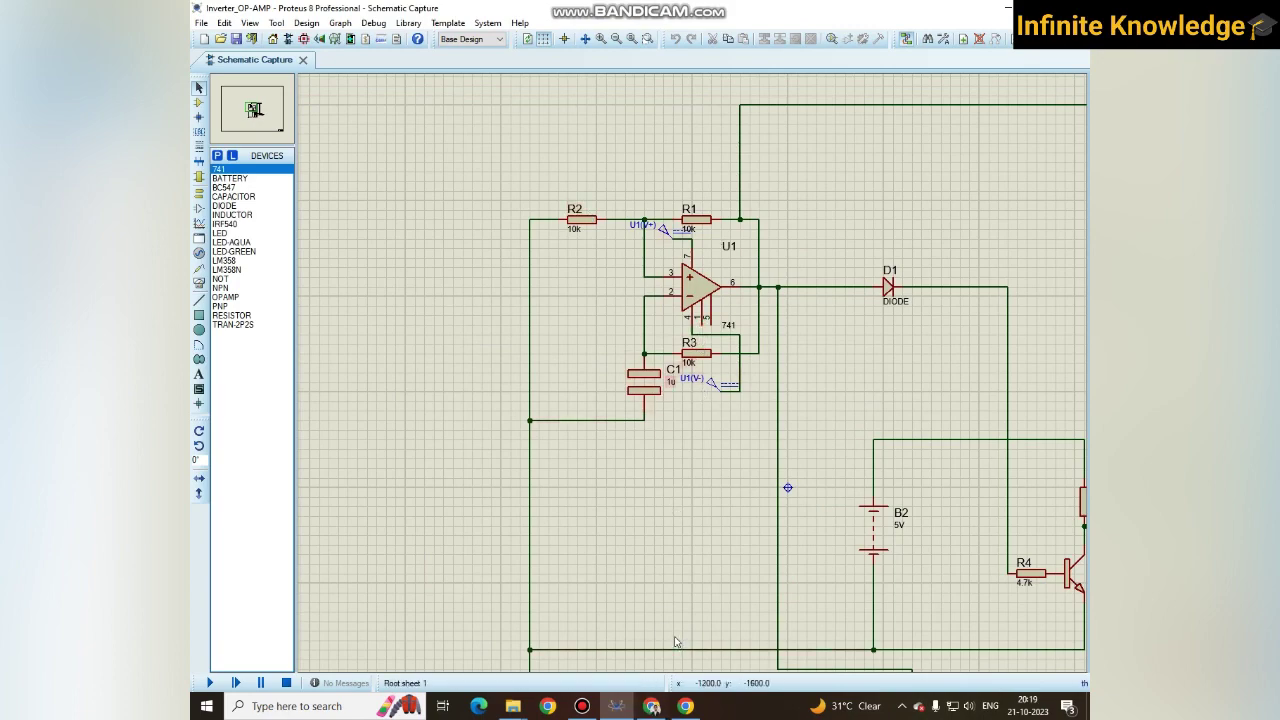
{"action": "left_click", "coordinate": [652, 706]}
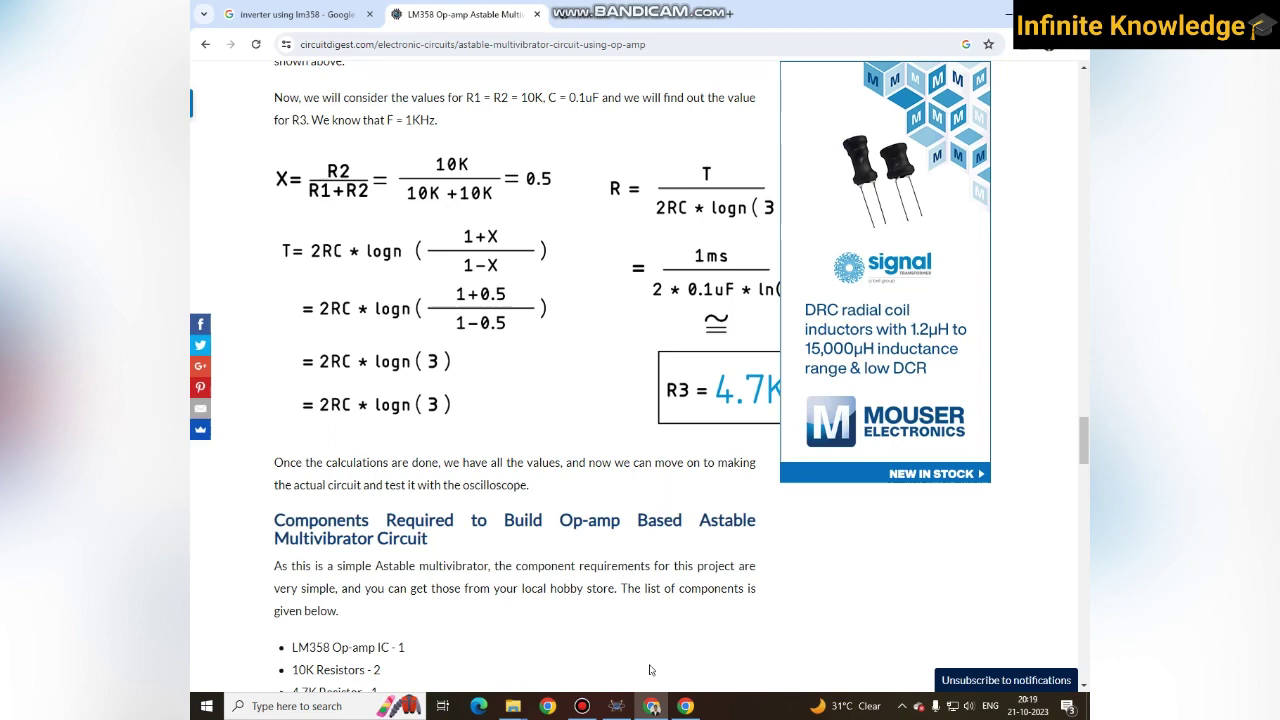
{"action": "left_click", "coordinate": [616, 706]}
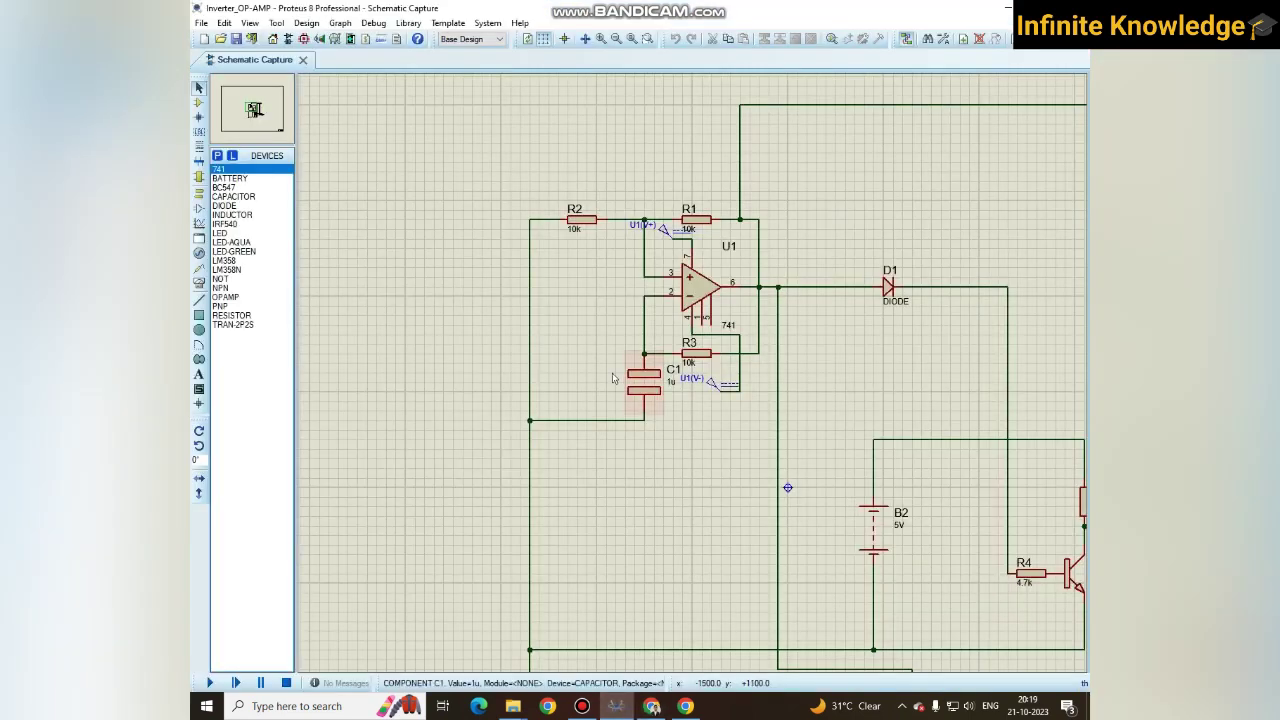
{"action": "left_click", "coordinate": [652, 706]}
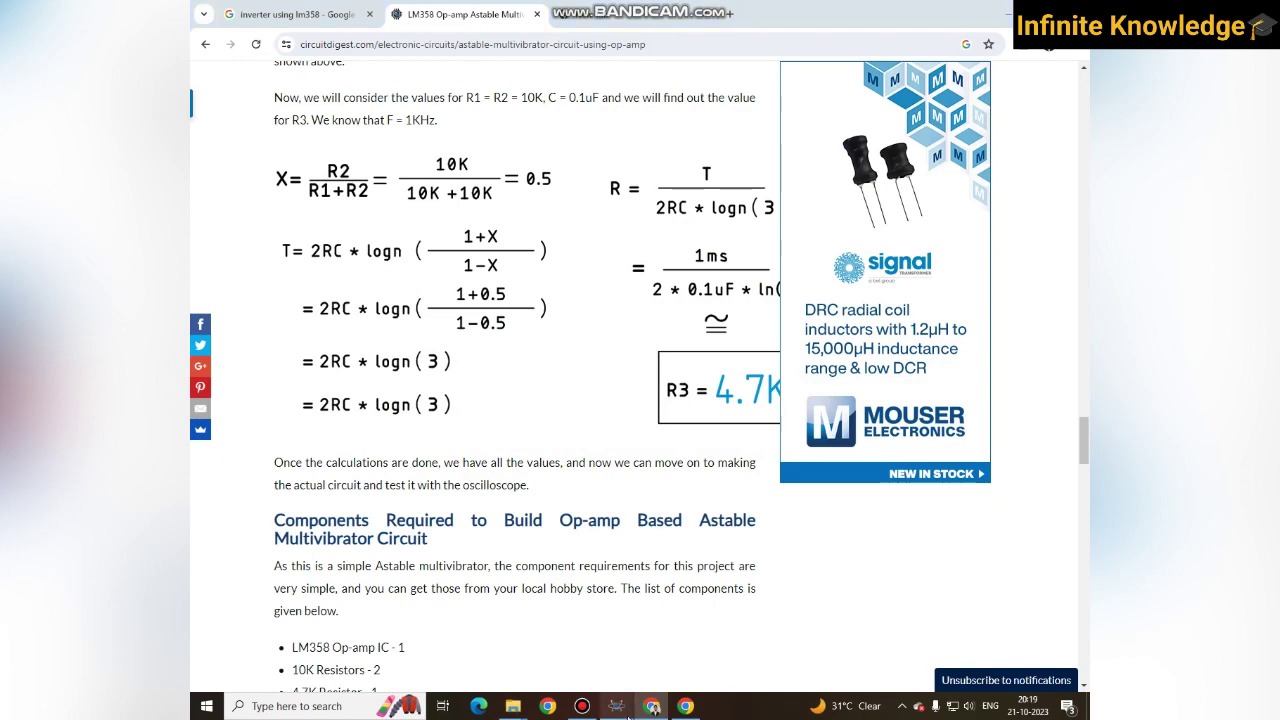
{"action": "left_click", "coordinate": [626, 712]}
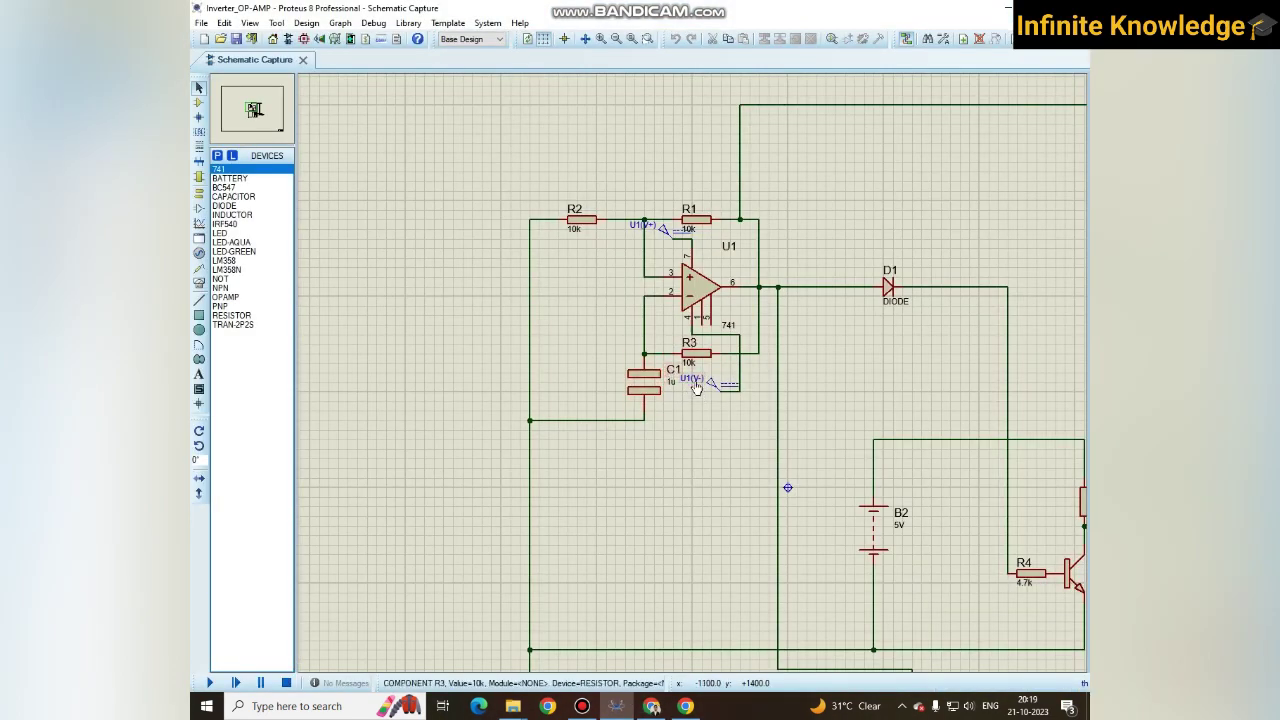
{"action": "scroll", "coordinate": [694, 382], "scroll_direction": "up", "scroll_amount": 1}
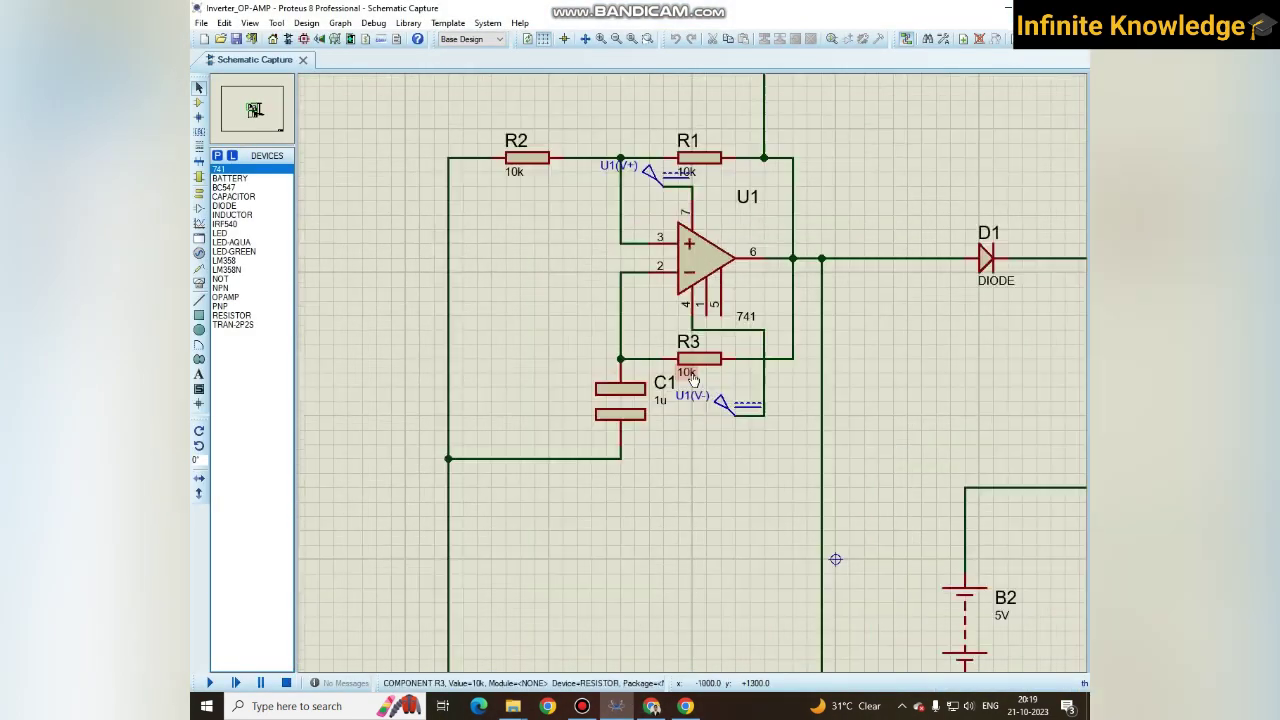
{"action": "scroll", "coordinate": [694, 380], "scroll_direction": "down", "scroll_amount": 1}
{"action": "scroll", "coordinate": [694, 380], "scroll_direction": "up", "scroll_amount": 1}
{"action": "scroll", "coordinate": [694, 380], "scroll_direction": "down", "scroll_amount": 1}
{"action": "scroll", "coordinate": [694, 380], "scroll_direction": "up", "scroll_amount": 1}
{"action": "scroll", "coordinate": [694, 378], "scroll_direction": "down", "scroll_amount": 1}
{"action": "scroll", "coordinate": [694, 377], "scroll_direction": "up", "scroll_amount": 1}
{"action": "scroll", "coordinate": [693, 377], "scroll_direction": "down", "scroll_amount": 2}
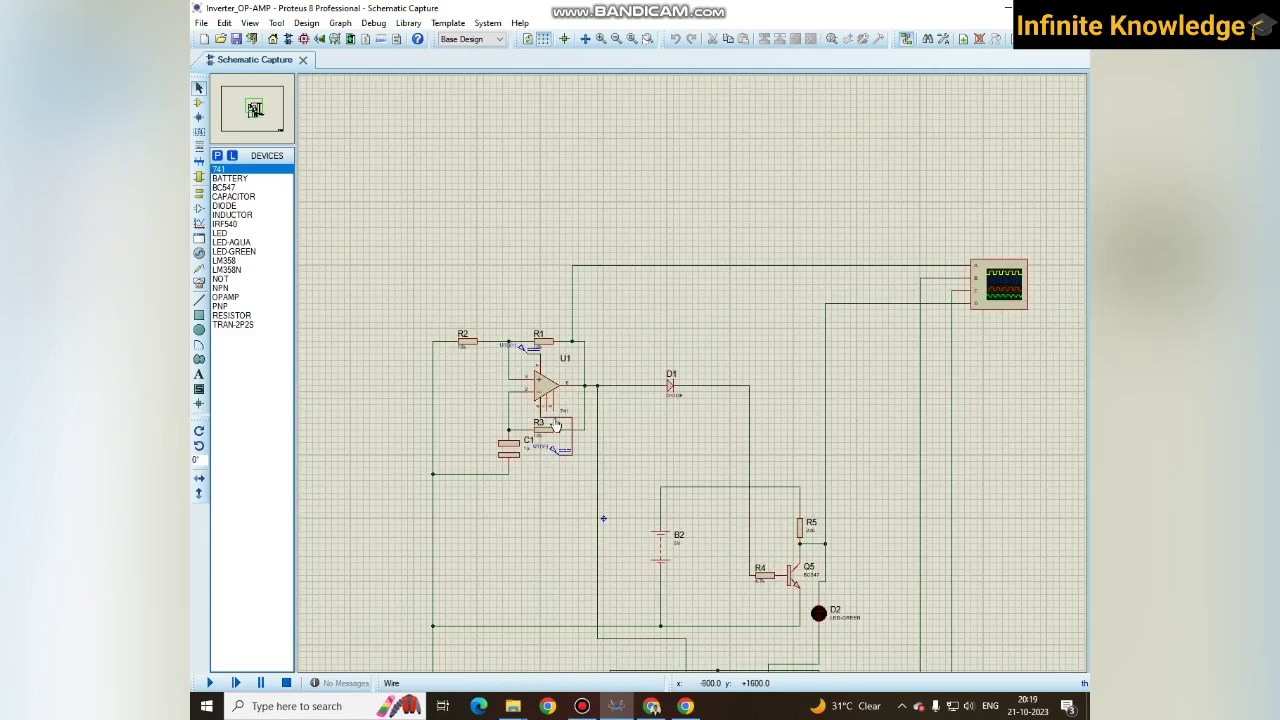
{"action": "scroll", "coordinate": [601, 410], "scroll_direction": "down", "scroll_amount": 3}
{"action": "scroll", "coordinate": [706, 375], "scroll_direction": "up", "scroll_amount": 3}
{"action": "scroll", "coordinate": [706, 375], "scroll_direction": "up", "scroll_amount": 1}
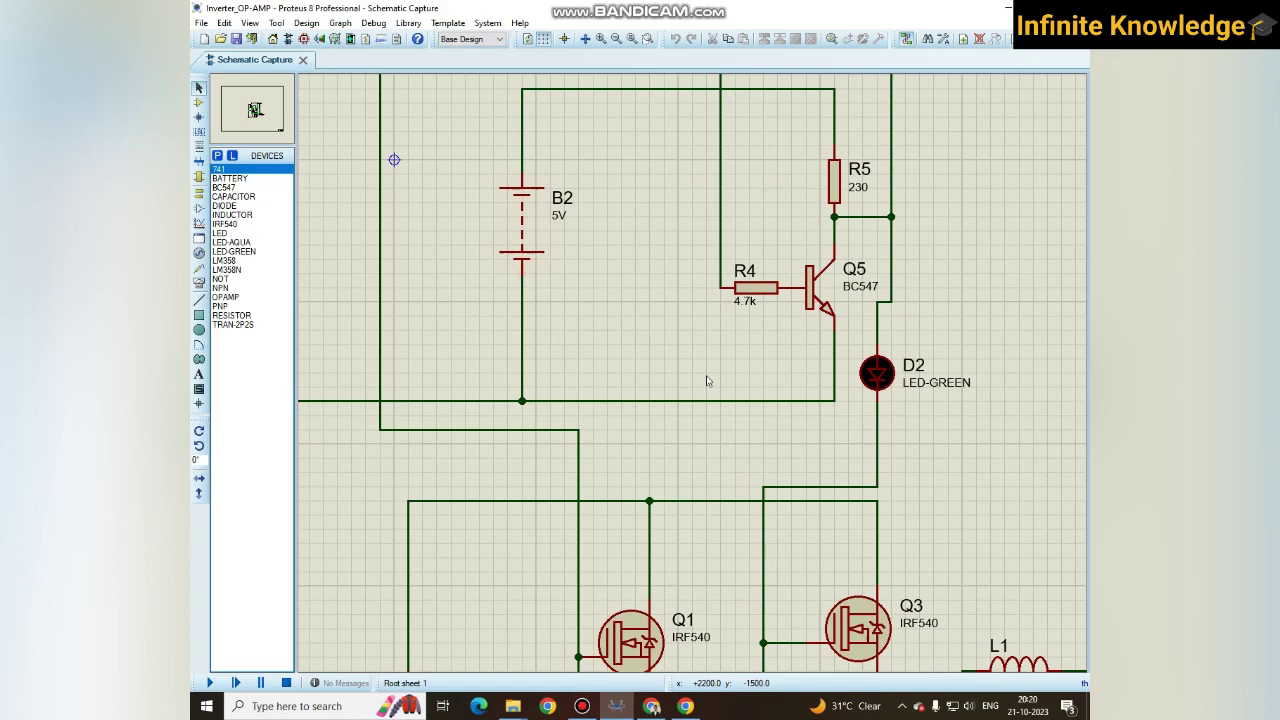
{"action": "scroll", "coordinate": [703, 377], "scroll_direction": "down", "scroll_amount": 1}
{"action": "scroll", "coordinate": [700, 378], "scroll_direction": "down", "scroll_amount": 2}
{"action": "scroll", "coordinate": [695, 378], "scroll_direction": "up", "scroll_amount": 1}
{"action": "scroll", "coordinate": [695, 378], "scroll_direction": "up", "scroll_amount": 1}
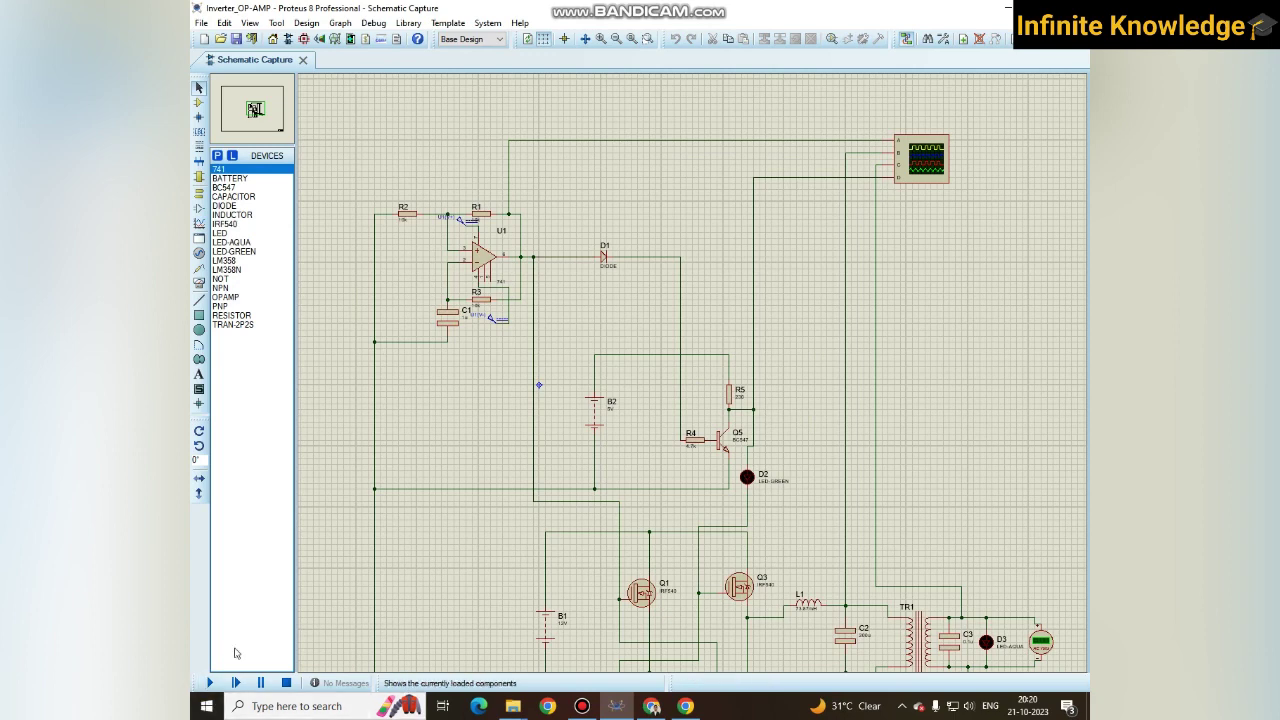
{"action": "scroll", "coordinate": [538, 293], "scroll_direction": "up", "scroll_amount": 2}
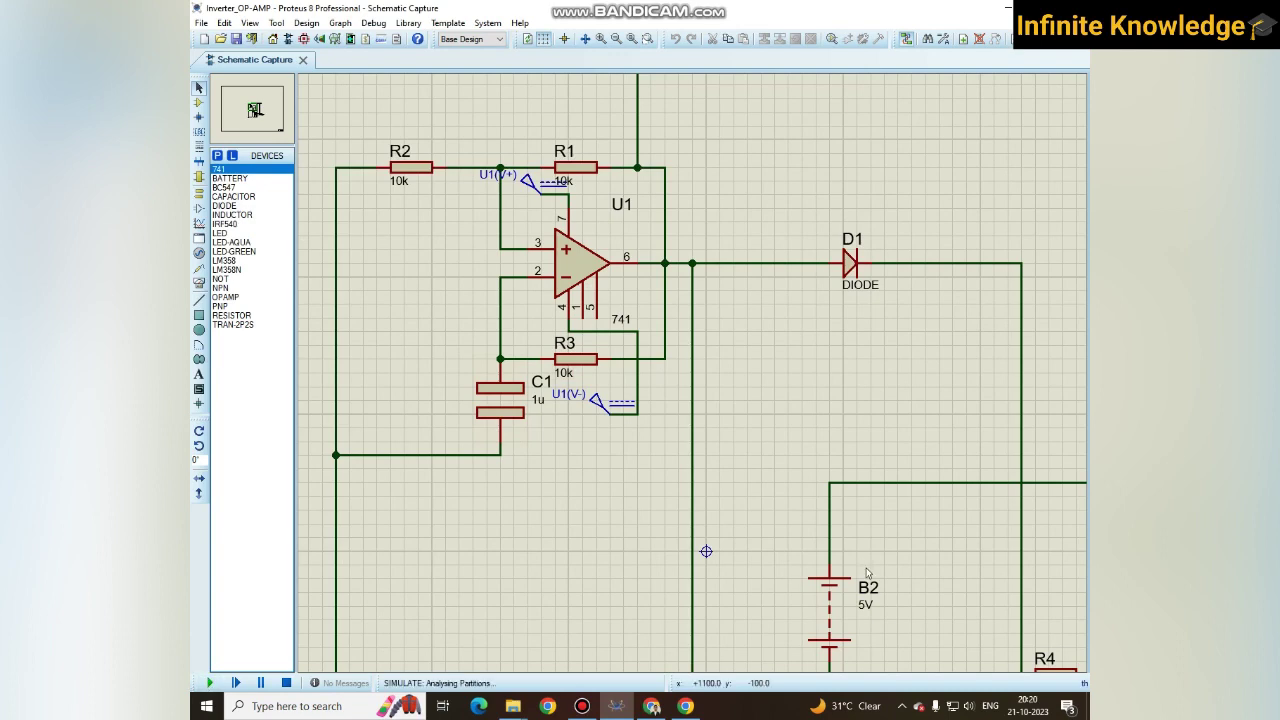
Step: Reposition the oscilloscope display and zoom out to see the whole running circuit
{"action": "scroll", "coordinate": [749, 299], "scroll_direction": "down", "scroll_amount": 2}
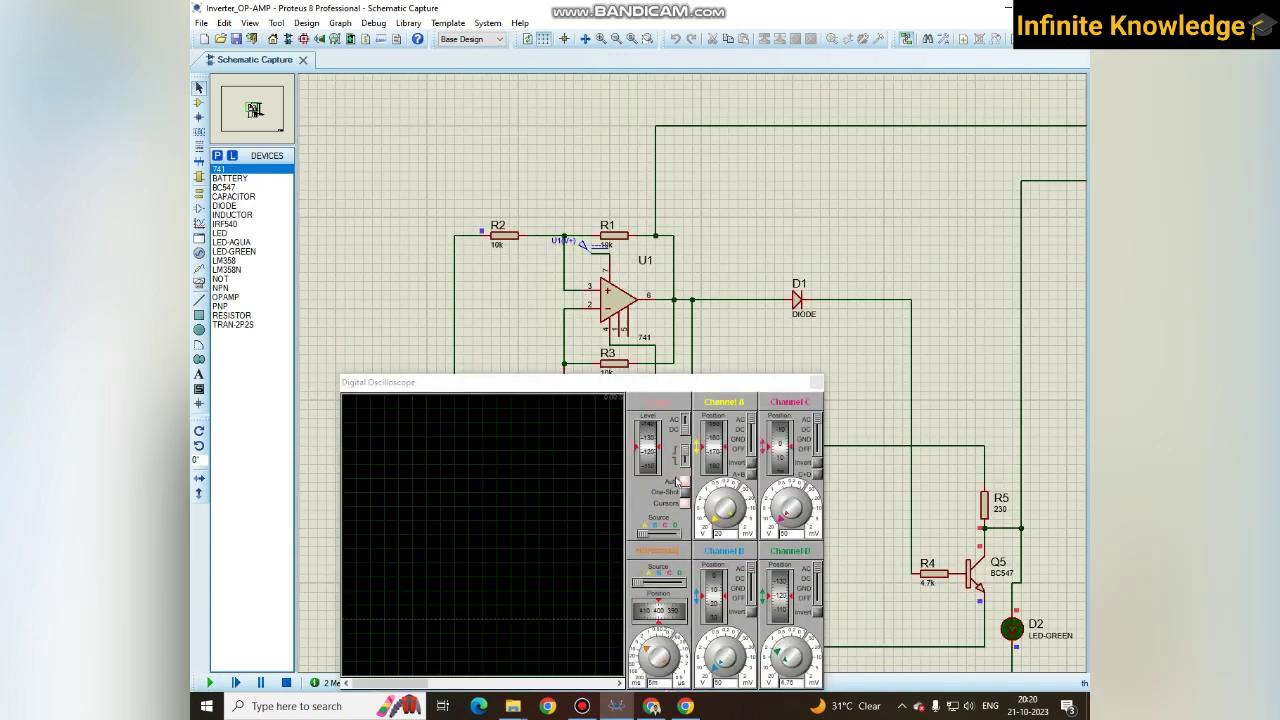
{"action": "scroll", "coordinate": [897, 482], "scroll_direction": "down", "scroll_amount": 1}
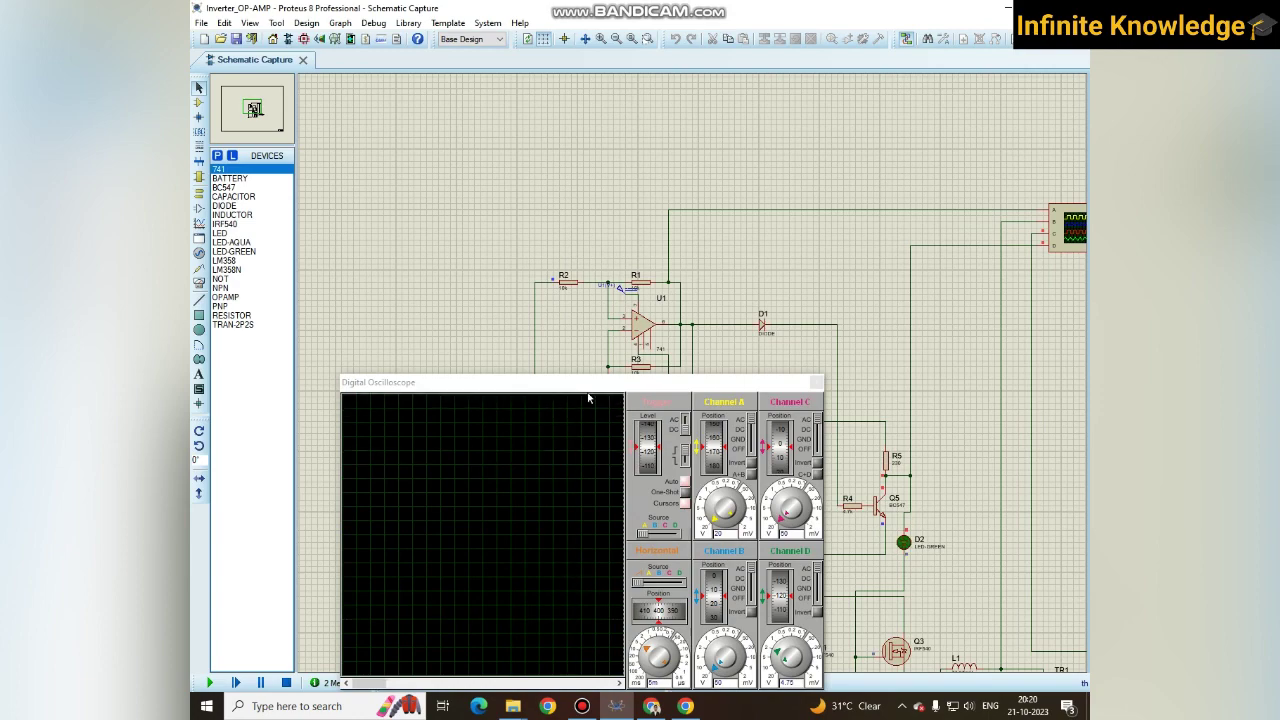
{"action": "left_click_drag", "start_coordinate": [584, 385], "coordinate": [532, 316]}
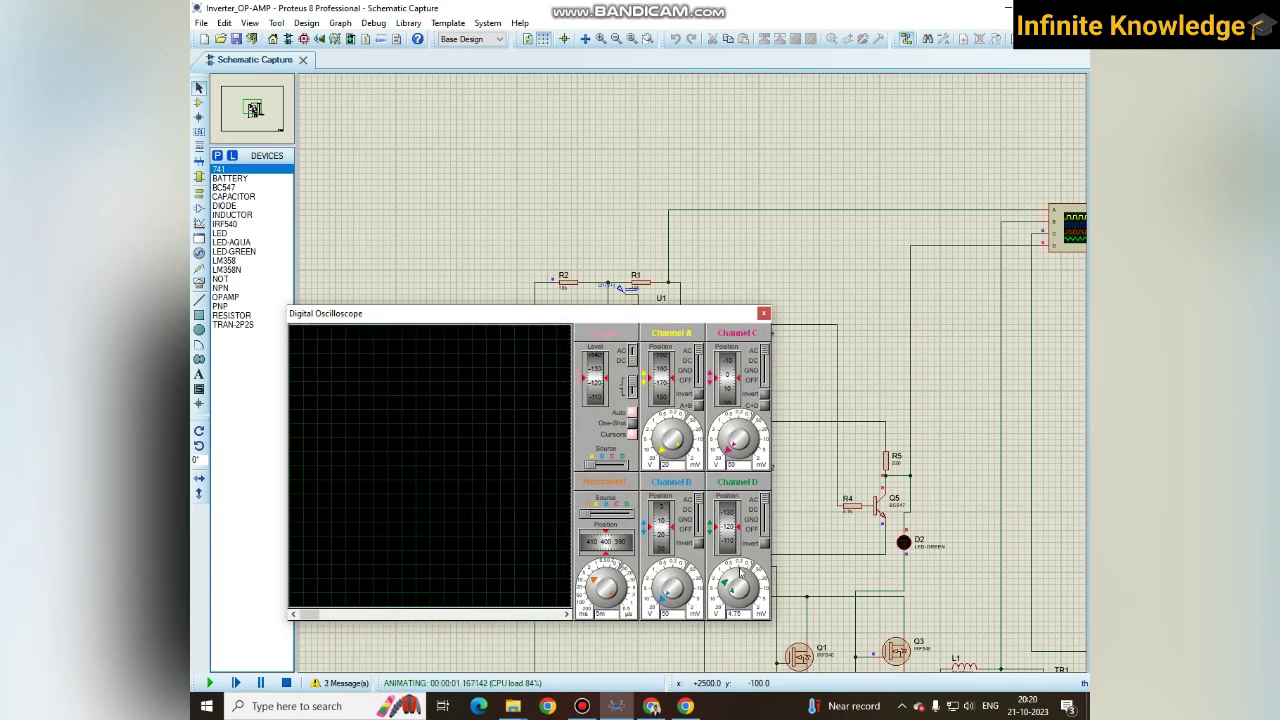
{"action": "scroll", "coordinate": [866, 493], "scroll_direction": "down", "scroll_amount": 1}
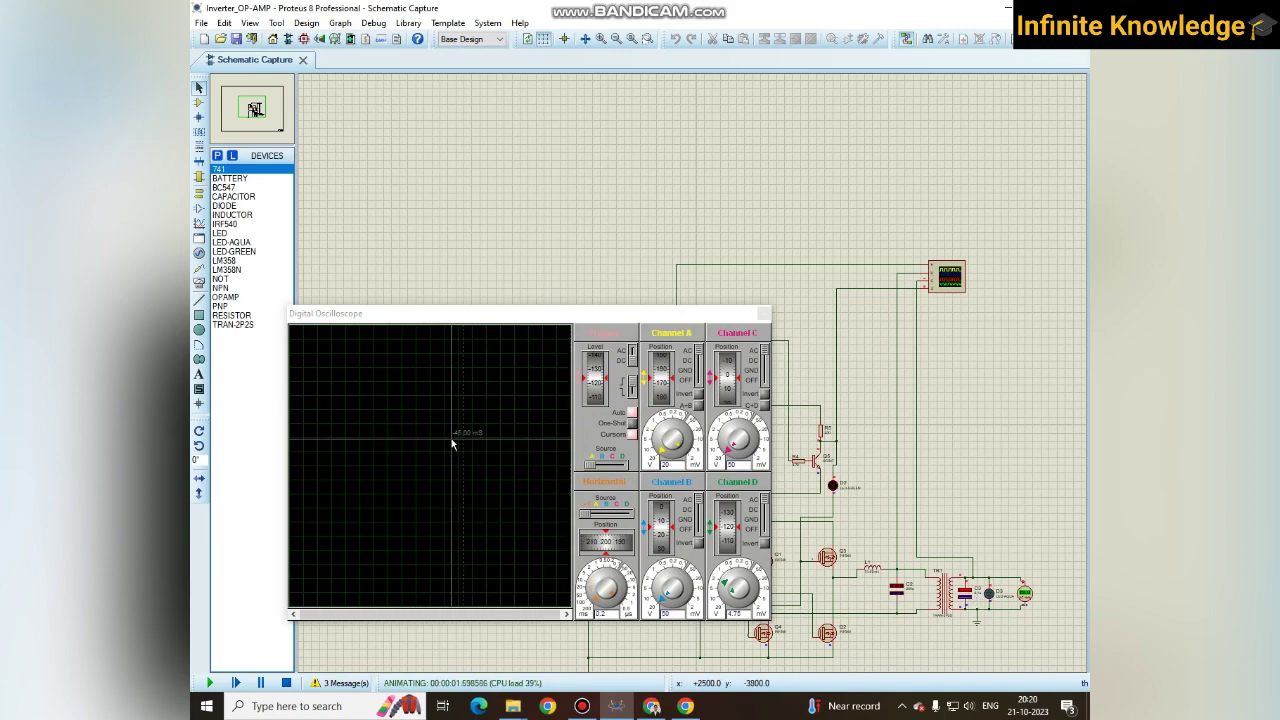
{"action": "key", "text": "F7"}
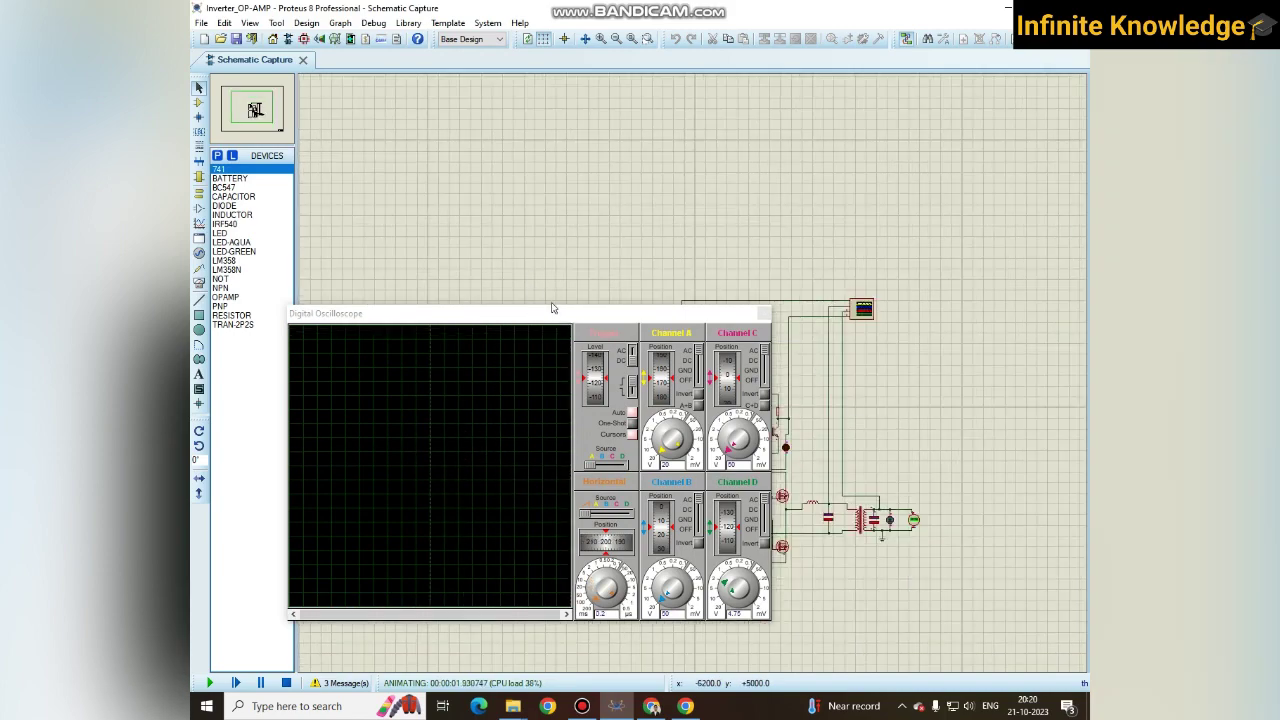
{"action": "left_click_drag", "start_coordinate": [551, 308], "coordinate": [679, 44]}
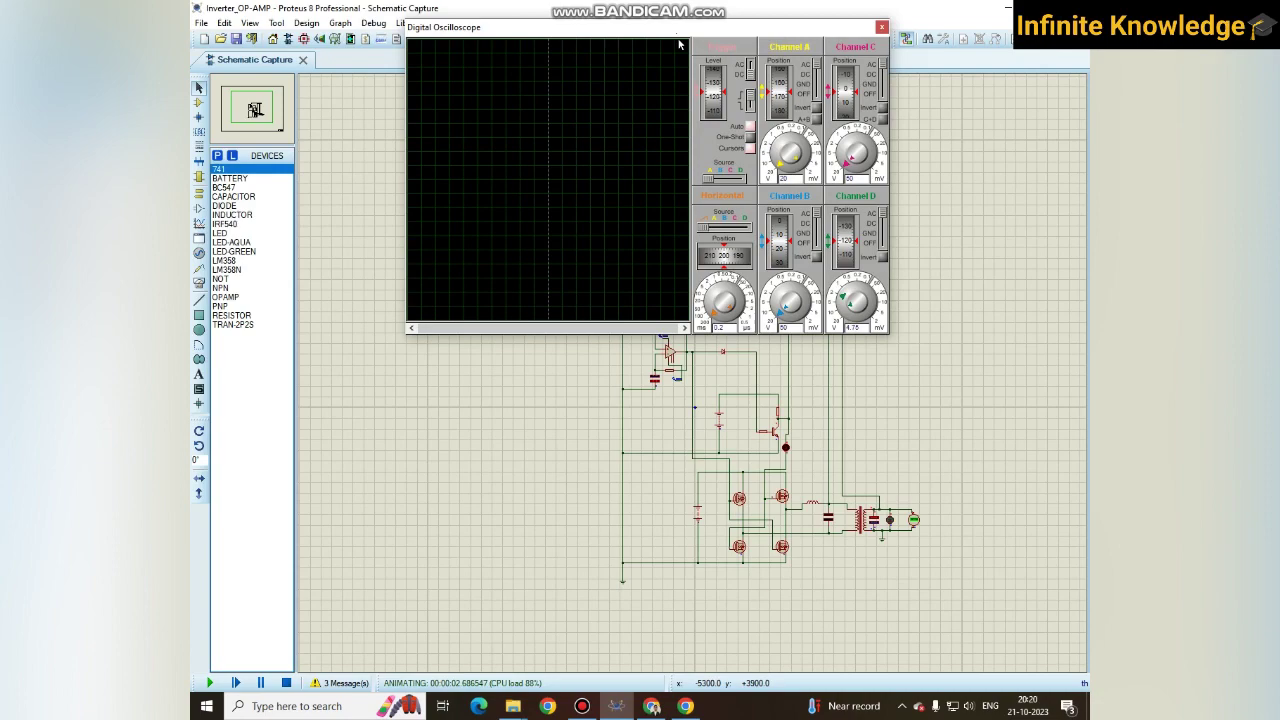
{"action": "scroll", "coordinate": [914, 548], "scroll_direction": "up", "scroll_amount": 2}
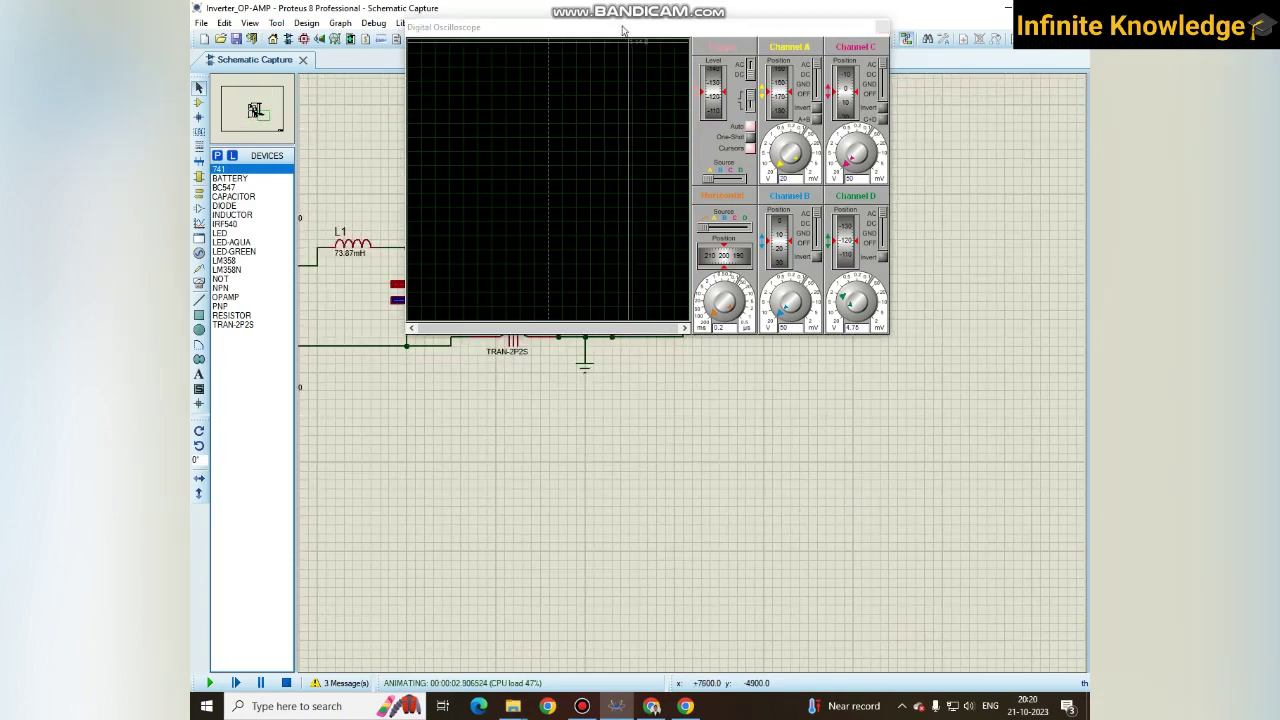
{"action": "left_click_drag", "start_coordinate": [600, 27], "coordinate": [710, 374]}
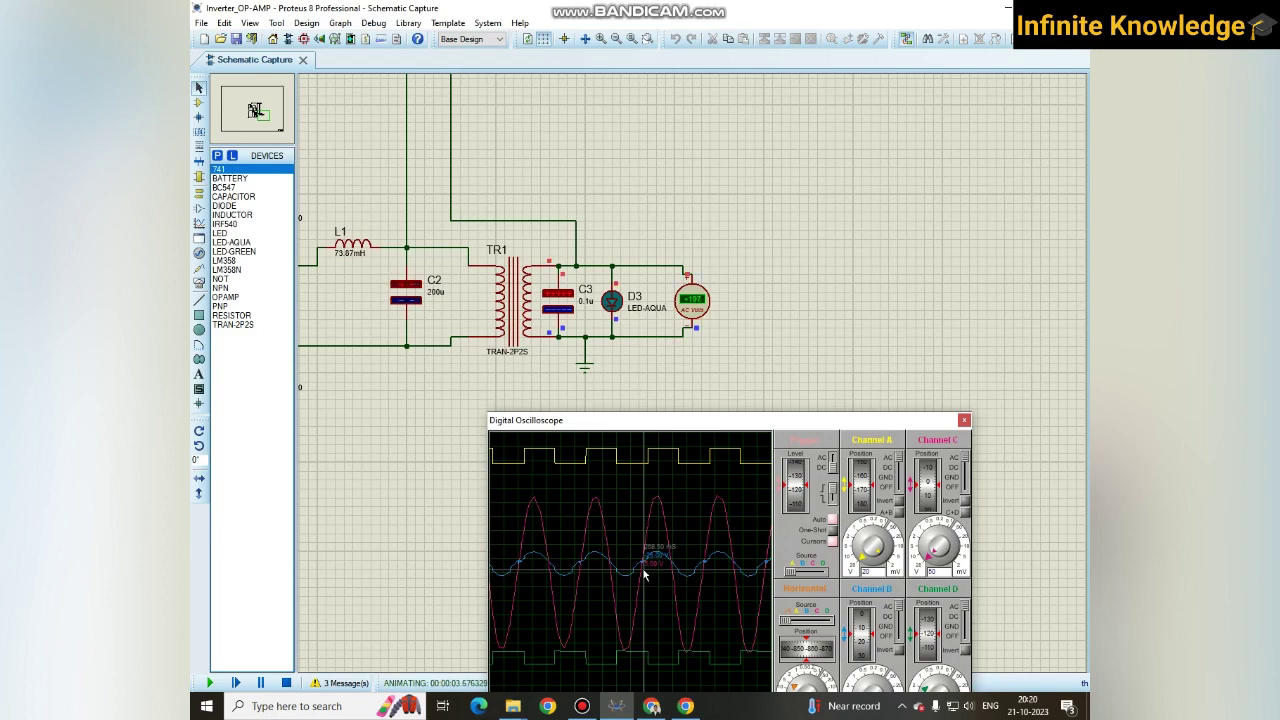
{"action": "scroll", "coordinate": [523, 411], "scroll_direction": "down", "scroll_amount": 3}
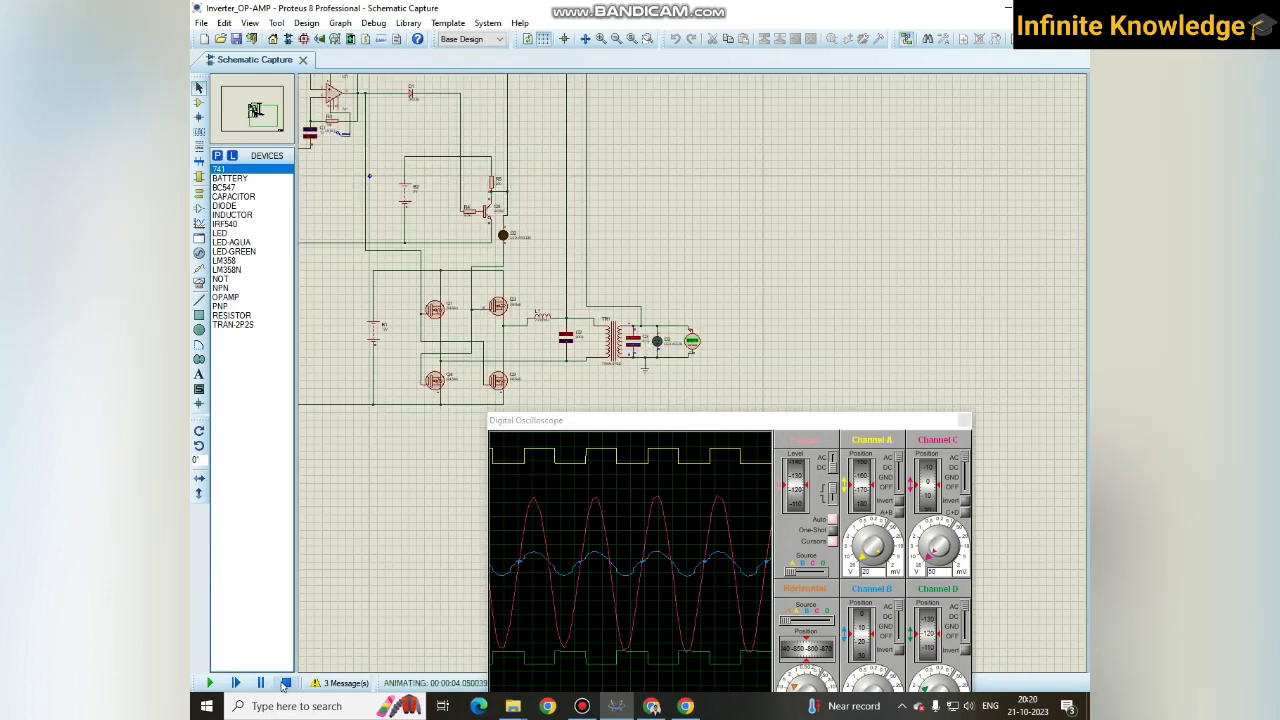
{"action": "key", "text": "F5"}
Step: Delete the red wire feeding the oscilloscope and restart the simulation
{"action": "scroll", "coordinate": [643, 301], "scroll_direction": "up", "scroll_amount": 3}
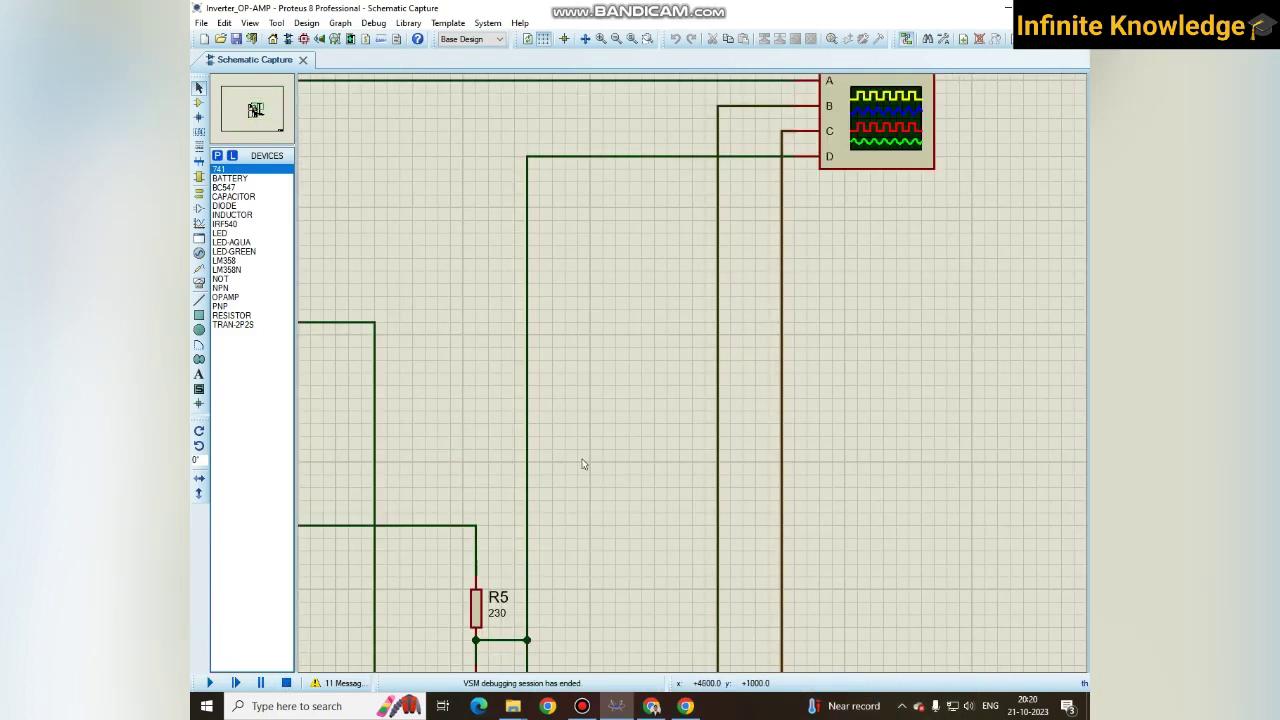
{"action": "scroll", "coordinate": [666, 389], "scroll_direction": "down", "scroll_amount": 3}
{"action": "scroll", "coordinate": [660, 284], "scroll_direction": "up", "scroll_amount": 1}
{"action": "left_click_drag", "start_coordinate": [662, 210], "coordinate": [706, 284]}
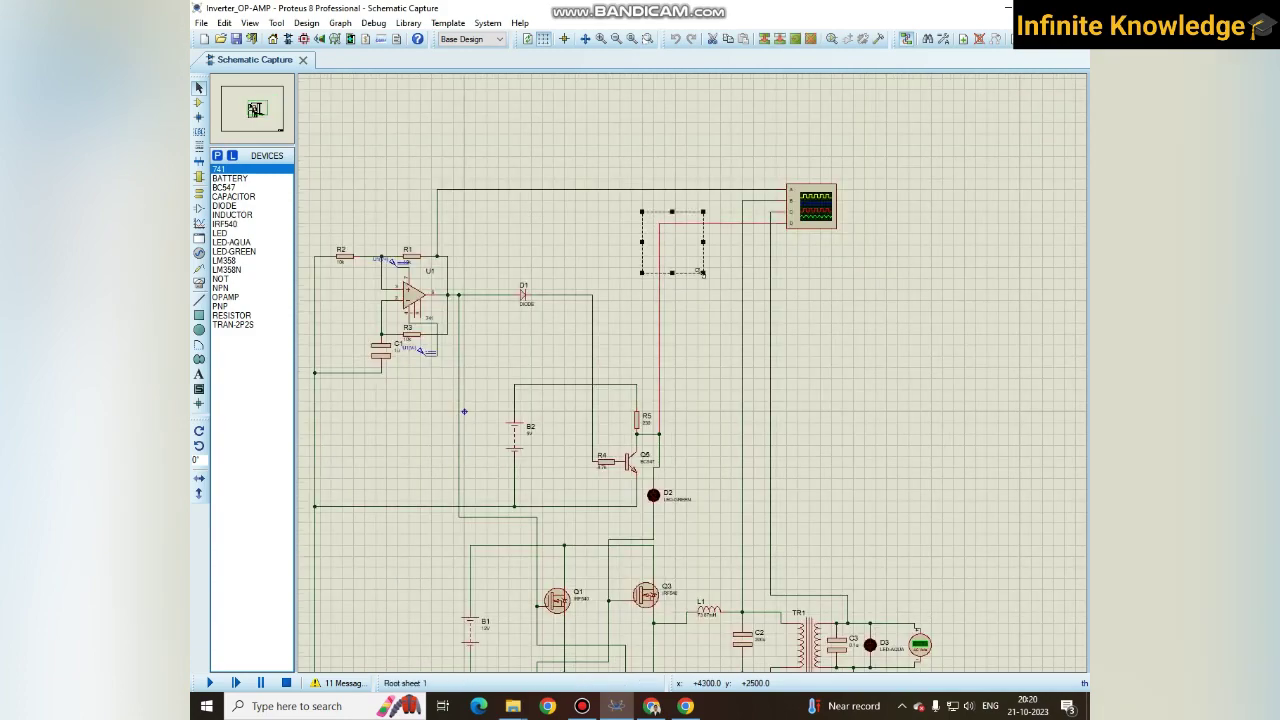
{"action": "key", "text": "Delete"}
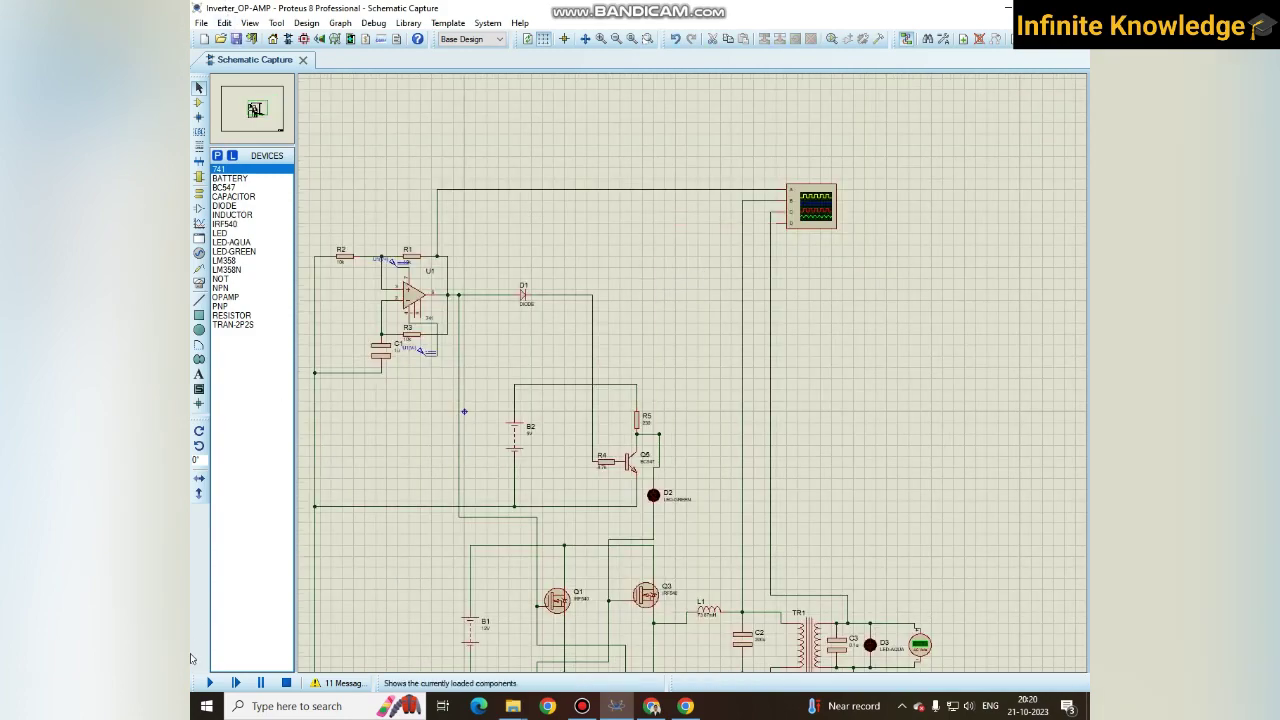
{"action": "left_click", "coordinate": [210, 682]}
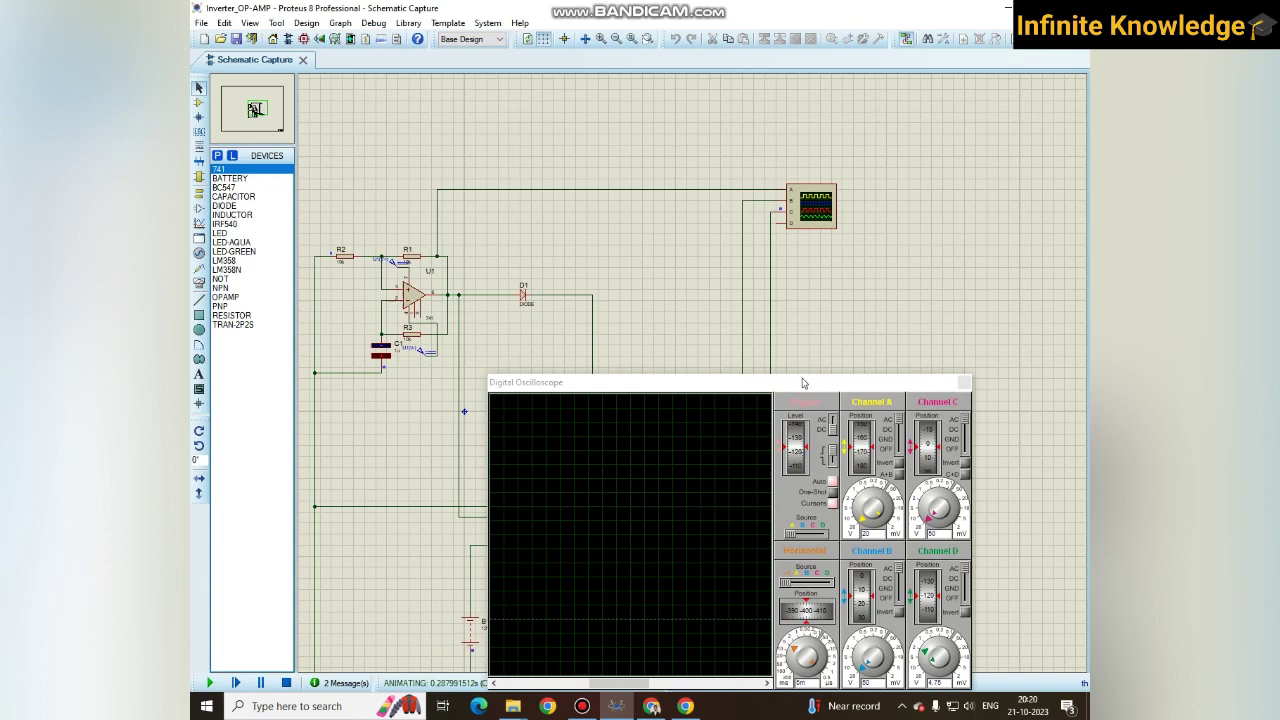
Step: Drag the Digital Oscilloscope up-right until its square wave and two sine waves show fully
{"action": "left_click_drag", "start_coordinate": [806, 382], "coordinate": [1079, 229]}
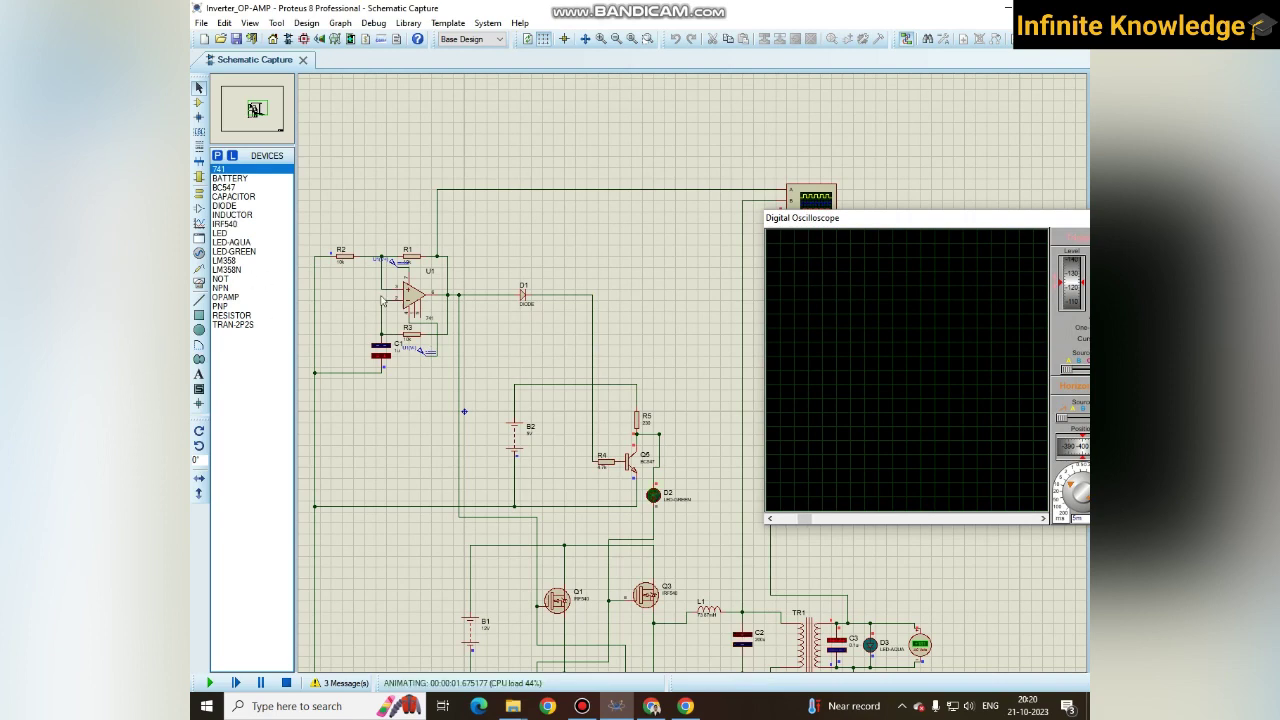
{"action": "left_click_drag", "start_coordinate": [912, 218], "coordinate": [838, 274]}
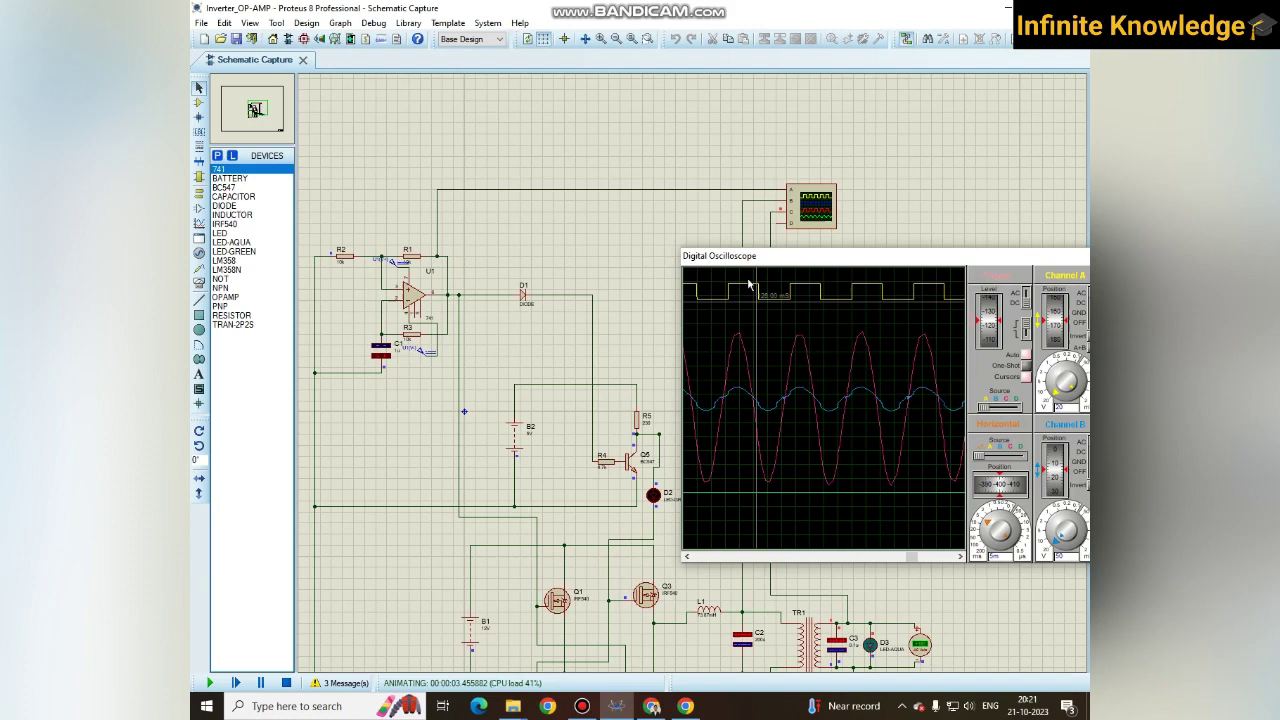
Step: Move the oscilloscope down-left and out of the way to reveal the circuit
{"action": "scroll", "coordinate": [770, 170], "scroll_direction": "down", "scroll_amount": 2}
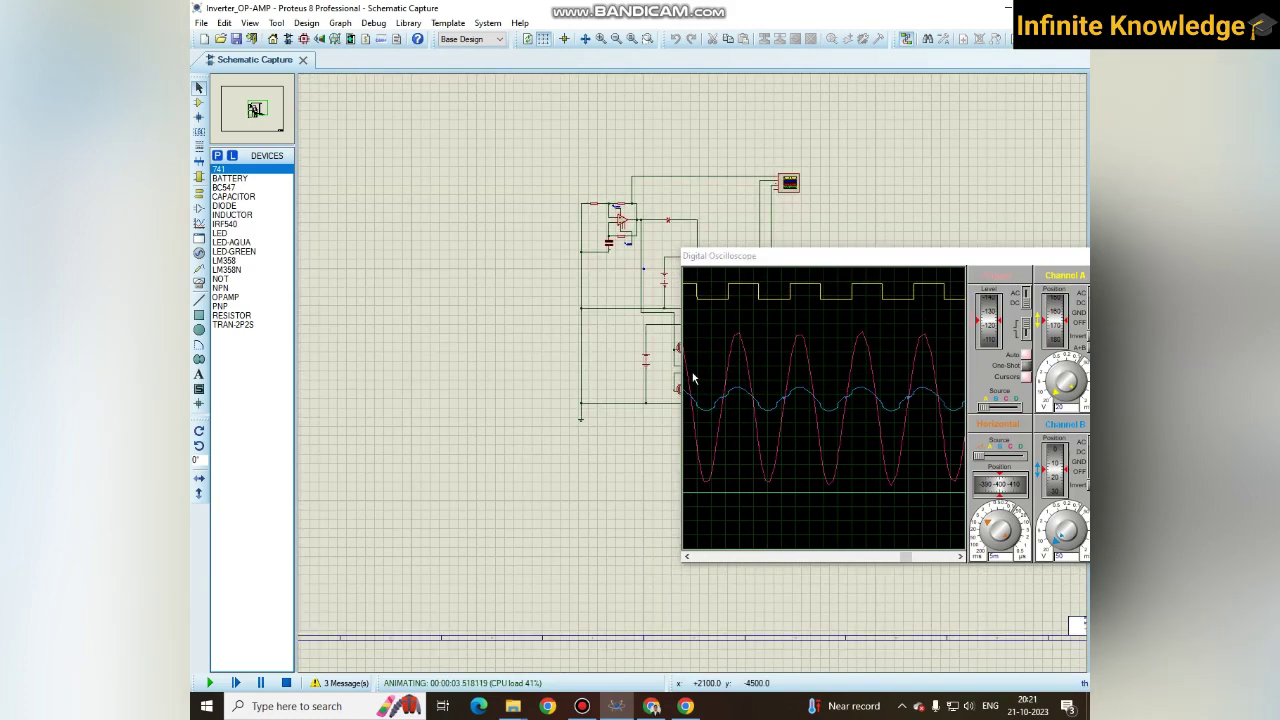
{"action": "left_click_drag", "start_coordinate": [797, 245], "coordinate": [617, 446]}
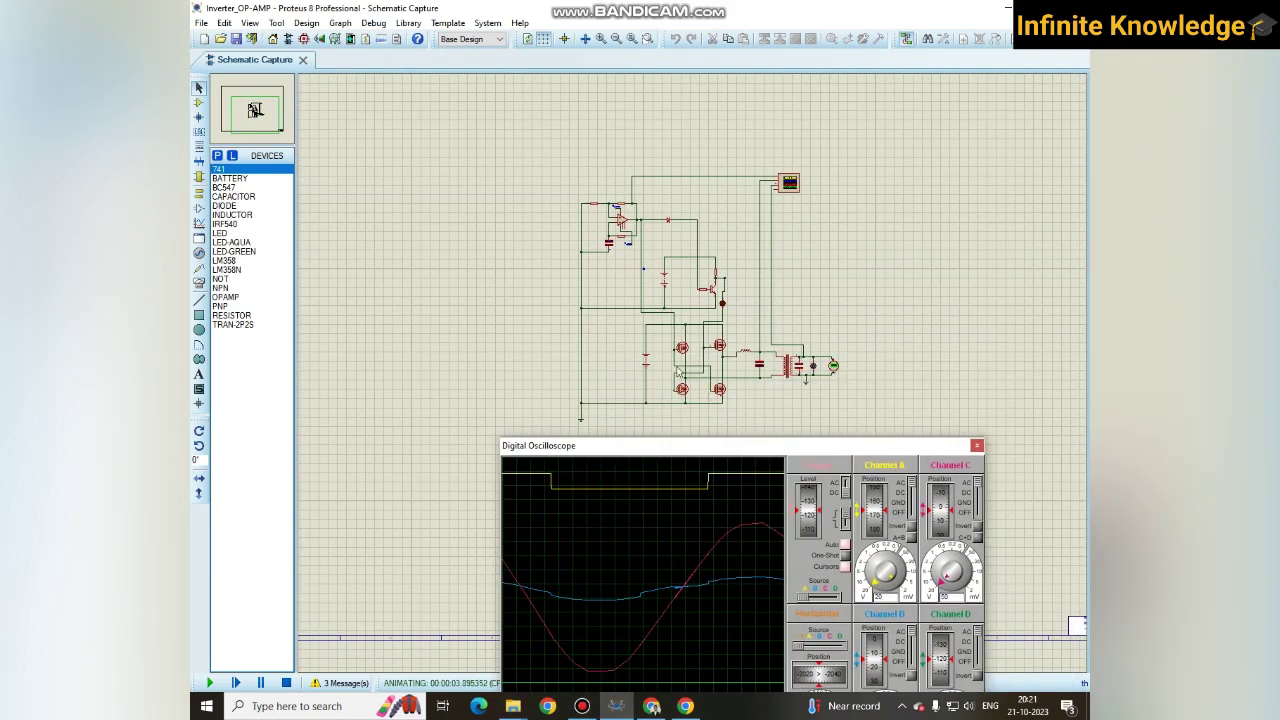
{"action": "scroll", "coordinate": [705, 390], "scroll_direction": "up", "scroll_amount": 2}
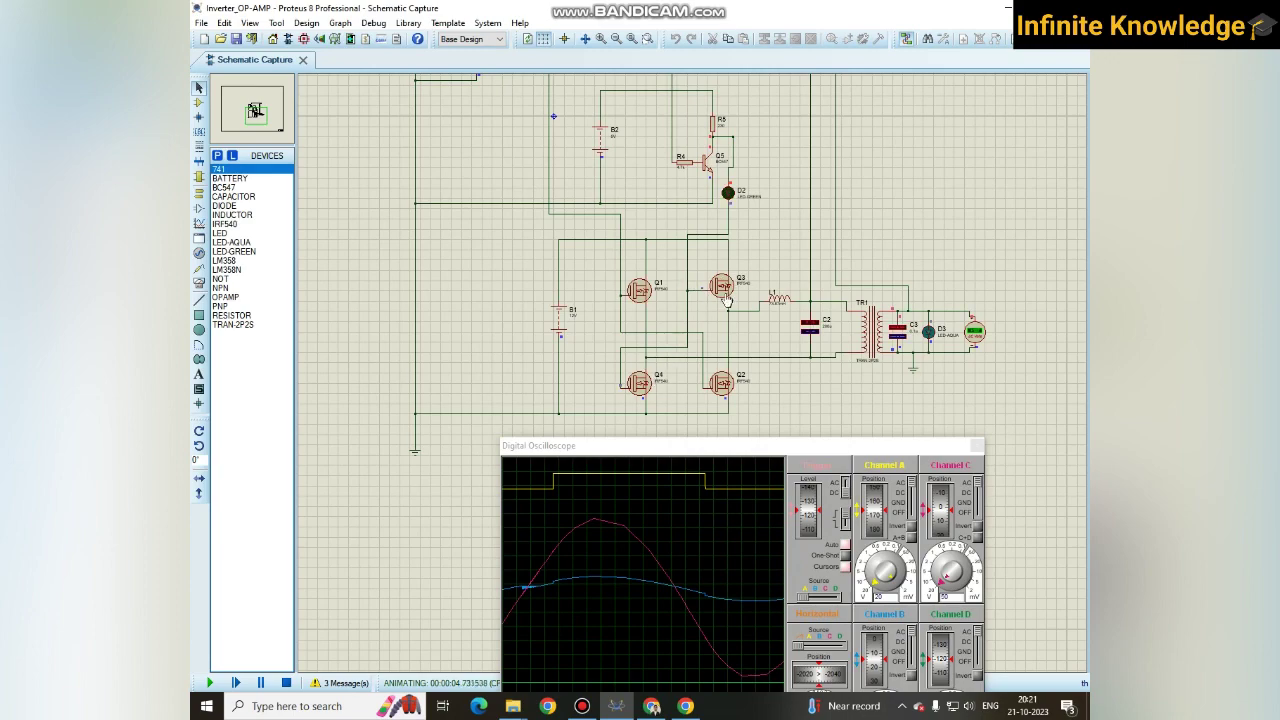
{"action": "scroll", "coordinate": [716, 418], "scroll_direction": "down", "scroll_amount": 2}
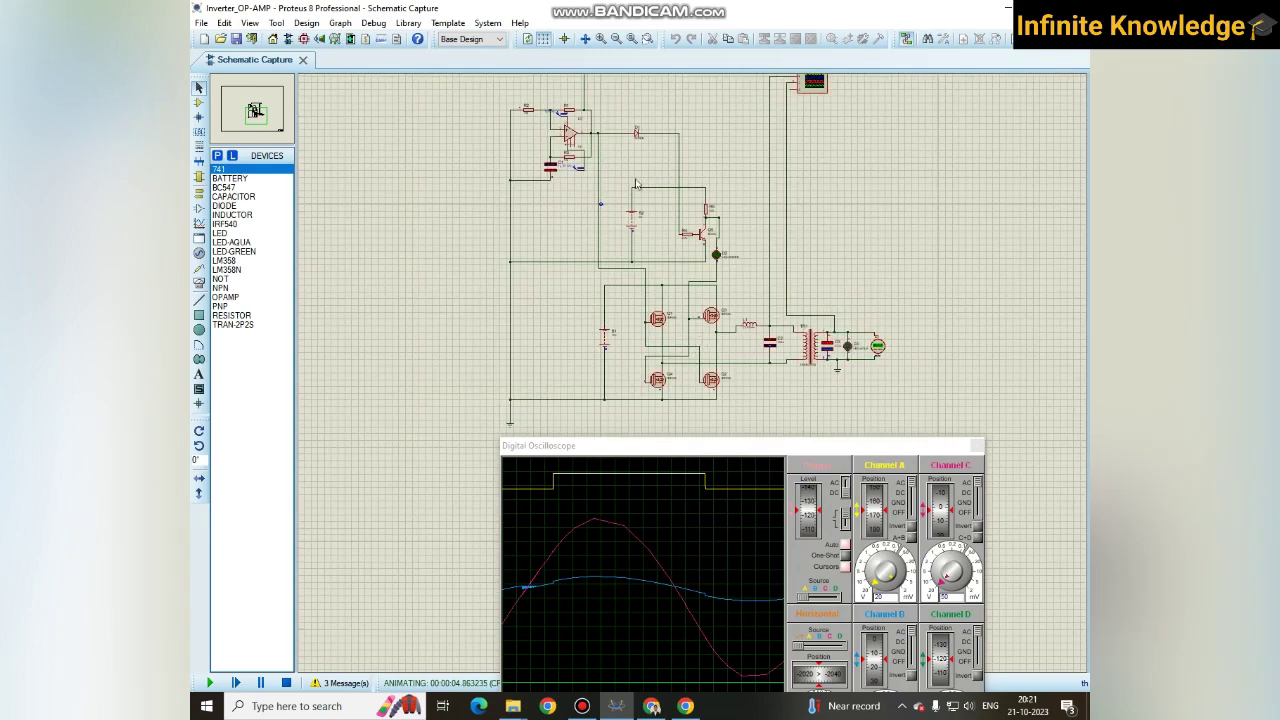
{"action": "scroll", "coordinate": [727, 442], "scroll_direction": "up", "scroll_amount": 2}
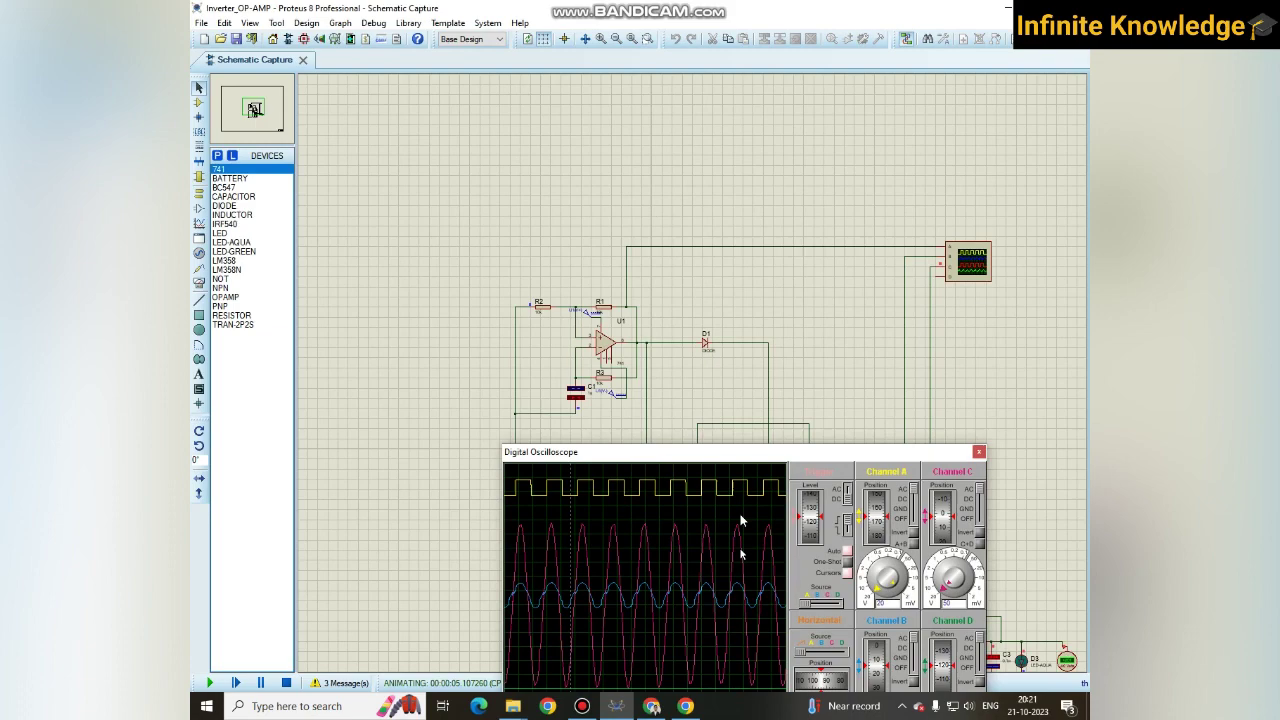
{"action": "left_click_drag", "start_coordinate": [736, 447], "coordinate": [743, 631]}
Step: Raise the oscilloscope to inspect its full traces, then drop it to the bottom edge
{"action": "scroll", "coordinate": [686, 287], "scroll_direction": "up", "scroll_amount": 3}
{"action": "scroll", "coordinate": [687, 291], "scroll_direction": "down", "scroll_amount": 1}
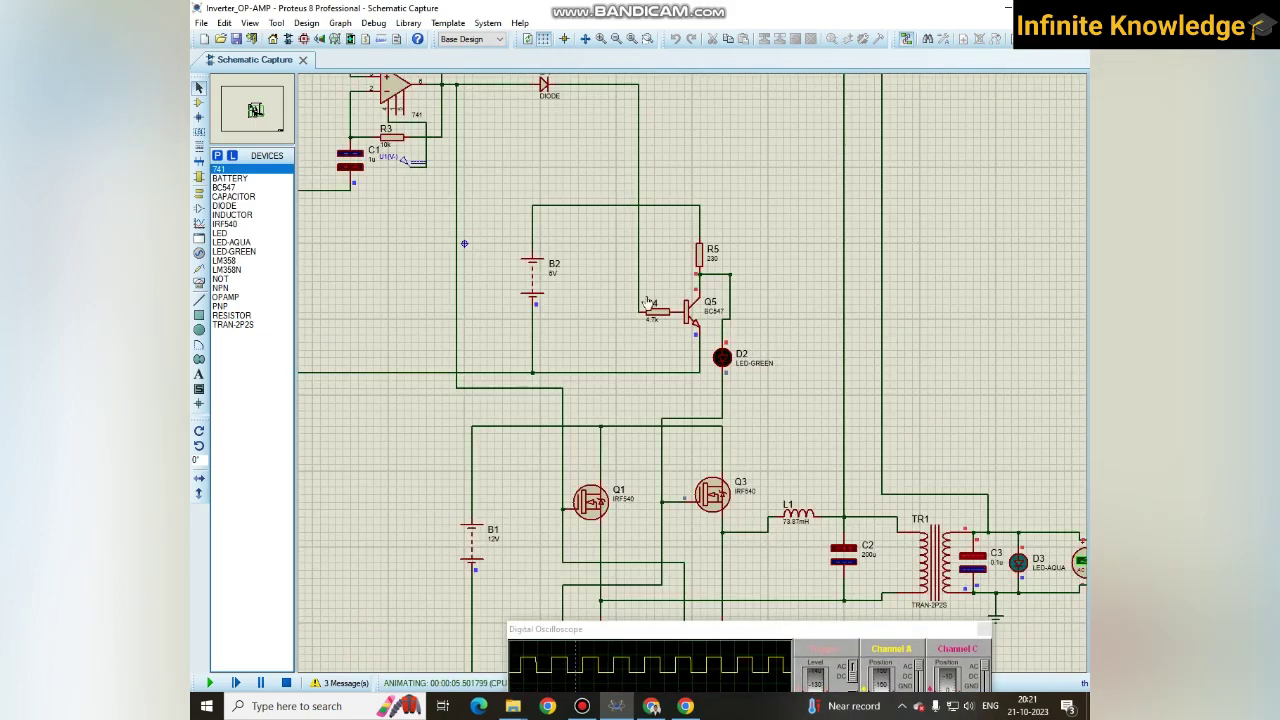
{"action": "scroll", "coordinate": [592, 157], "scroll_direction": "down", "scroll_amount": 2}
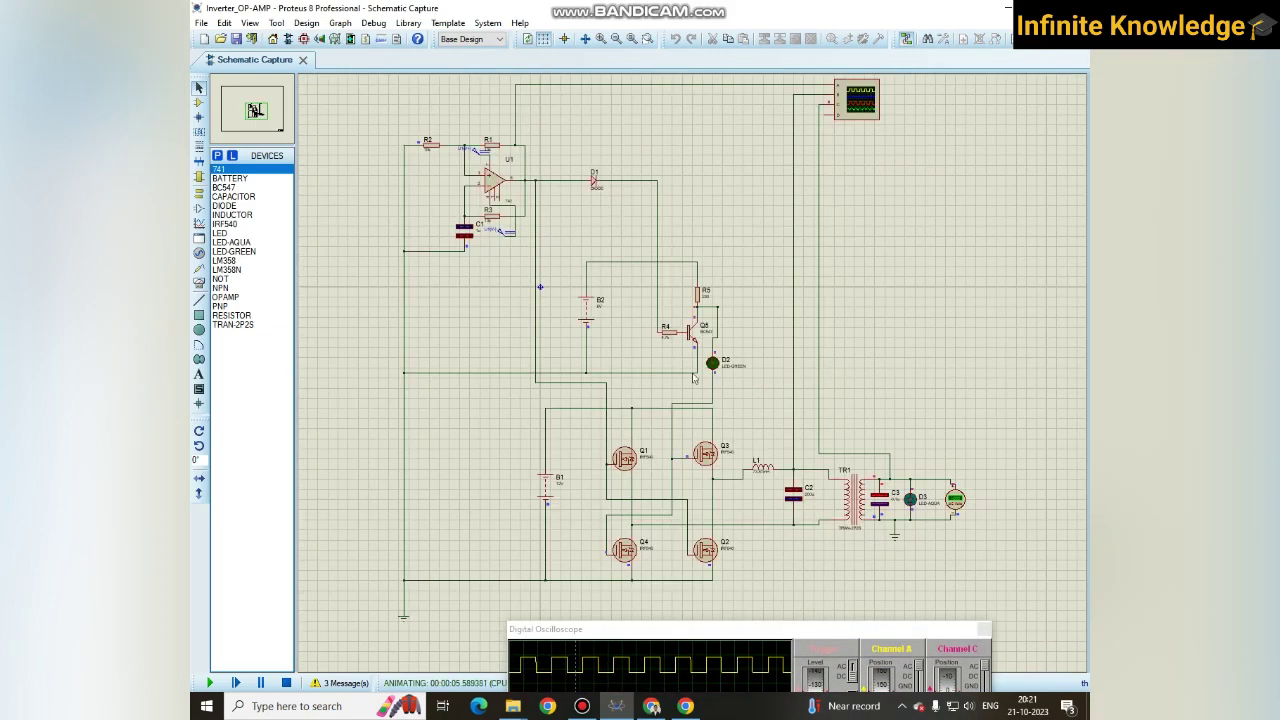
{"action": "scroll", "coordinate": [744, 409], "scroll_direction": "up", "scroll_amount": 2}
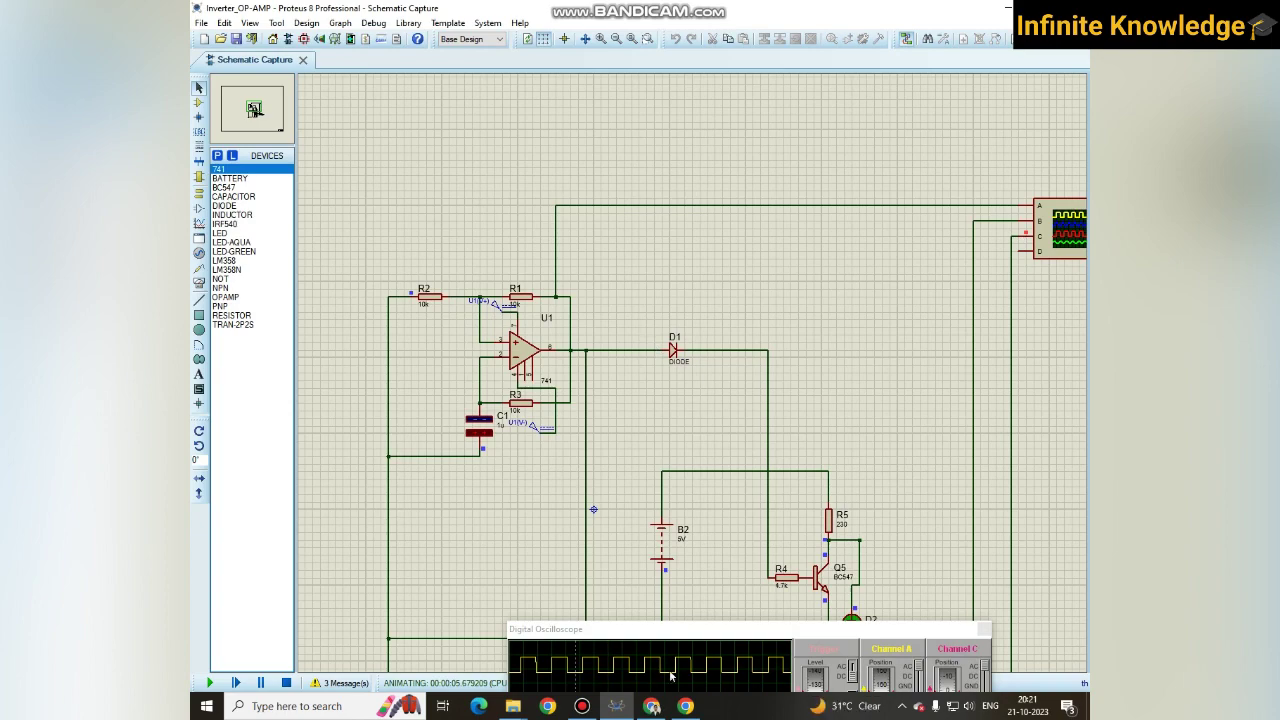
{"action": "left_click_drag", "start_coordinate": [683, 629], "coordinate": [683, 128]}
{"action": "scroll", "coordinate": [760, 505], "scroll_direction": "down", "scroll_amount": 1}
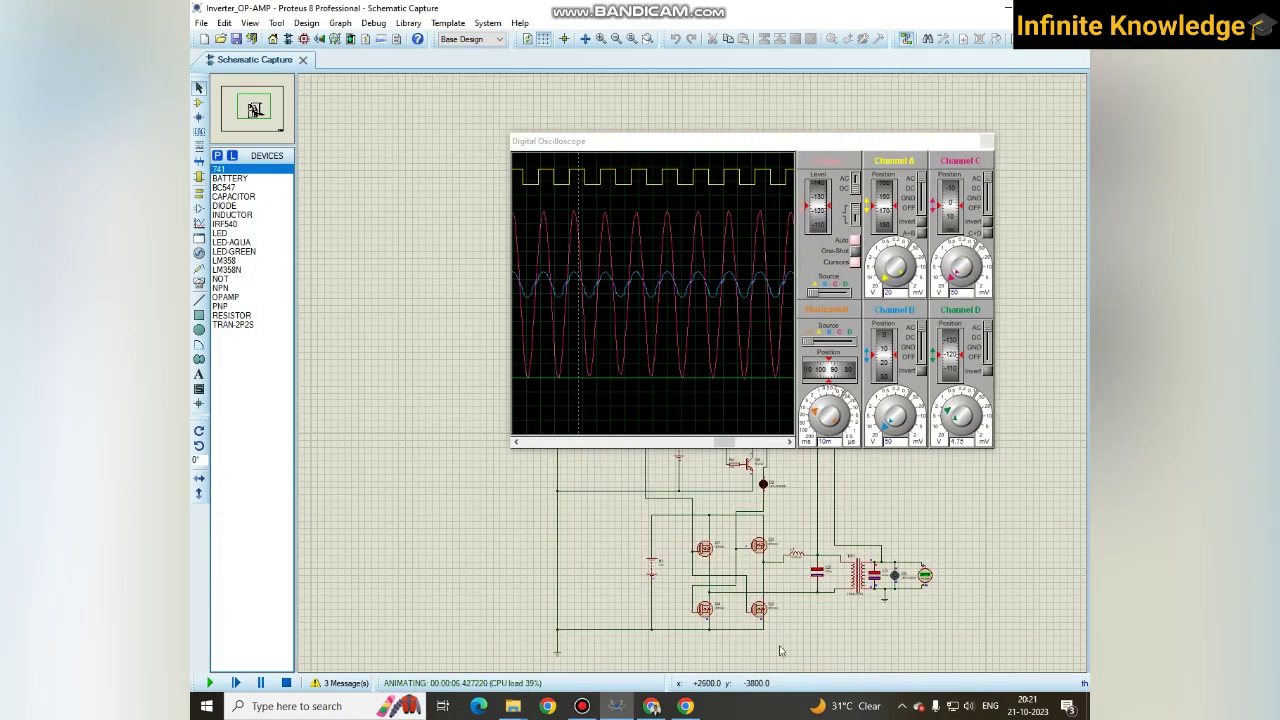
{"action": "scroll", "coordinate": [768, 508], "scroll_direction": "up", "scroll_amount": 1}
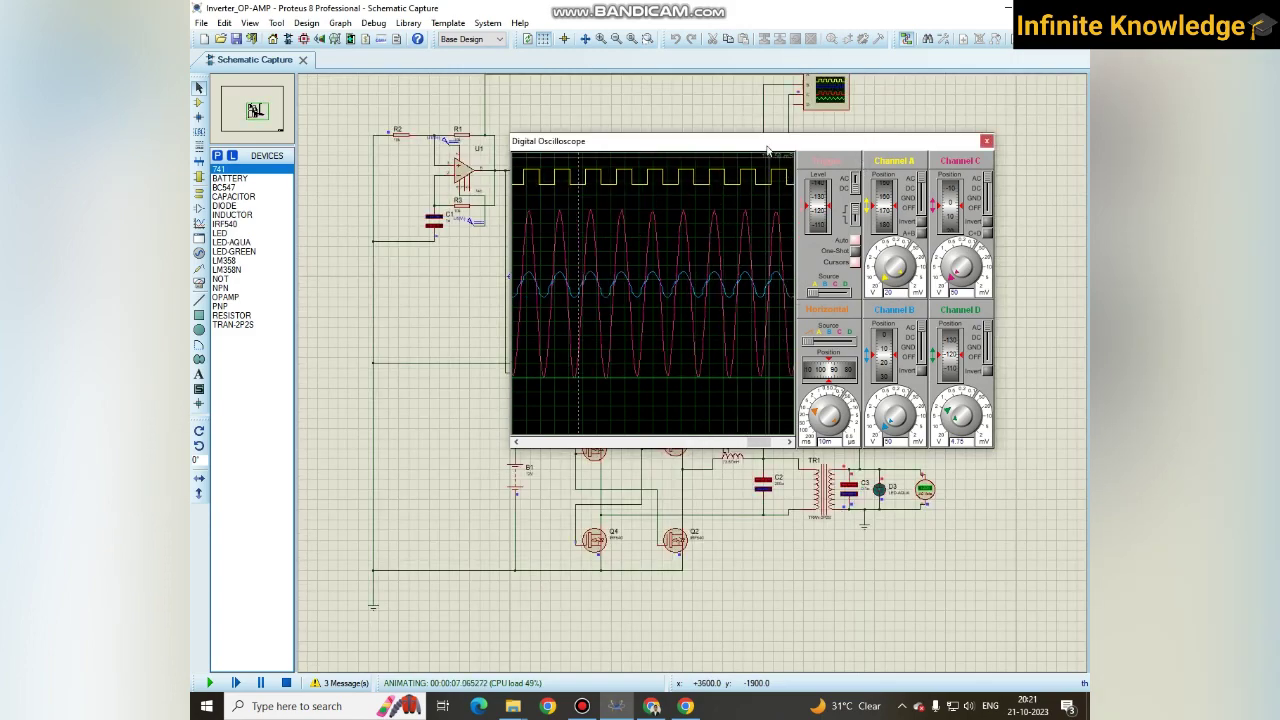
{"action": "left_click_drag", "start_coordinate": [683, 141], "coordinate": [689, 645]}
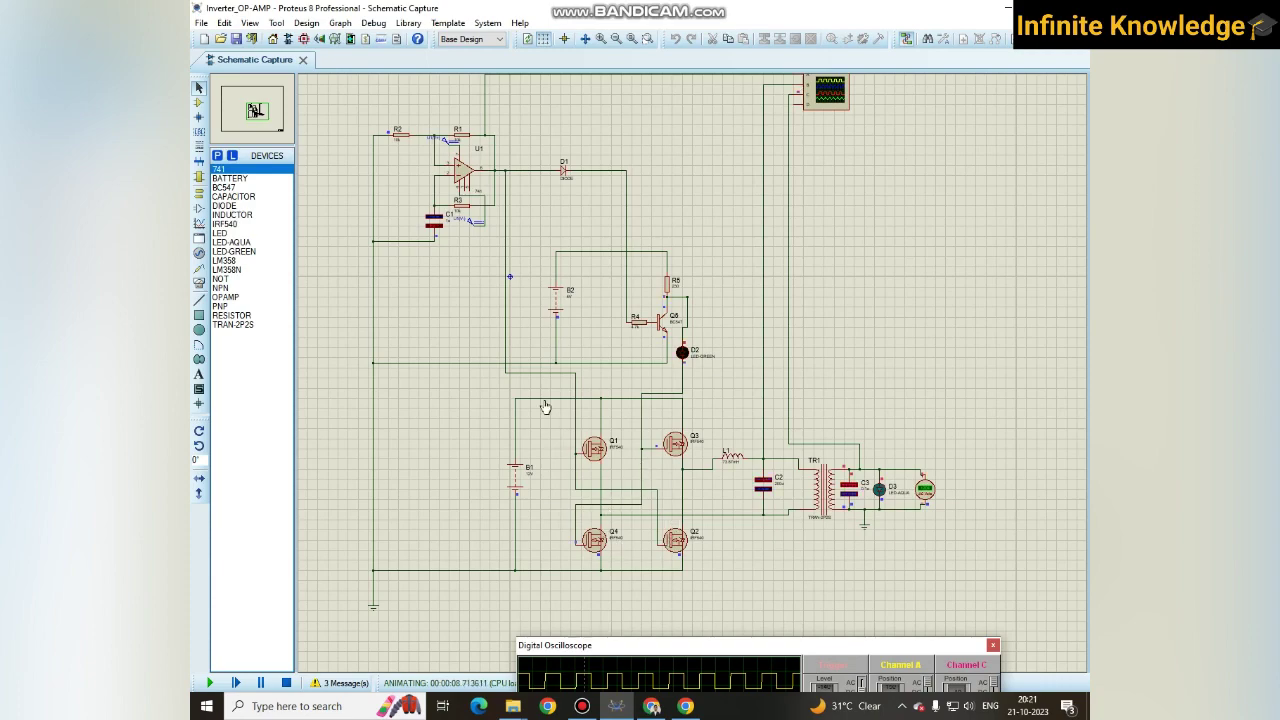
Step: Shift the oscilloscope down and zoom onto TR1's output, where the AC voltmeter reads +206 V
{"action": "left_click_drag", "start_coordinate": [711, 645], "coordinate": [682, 301]}
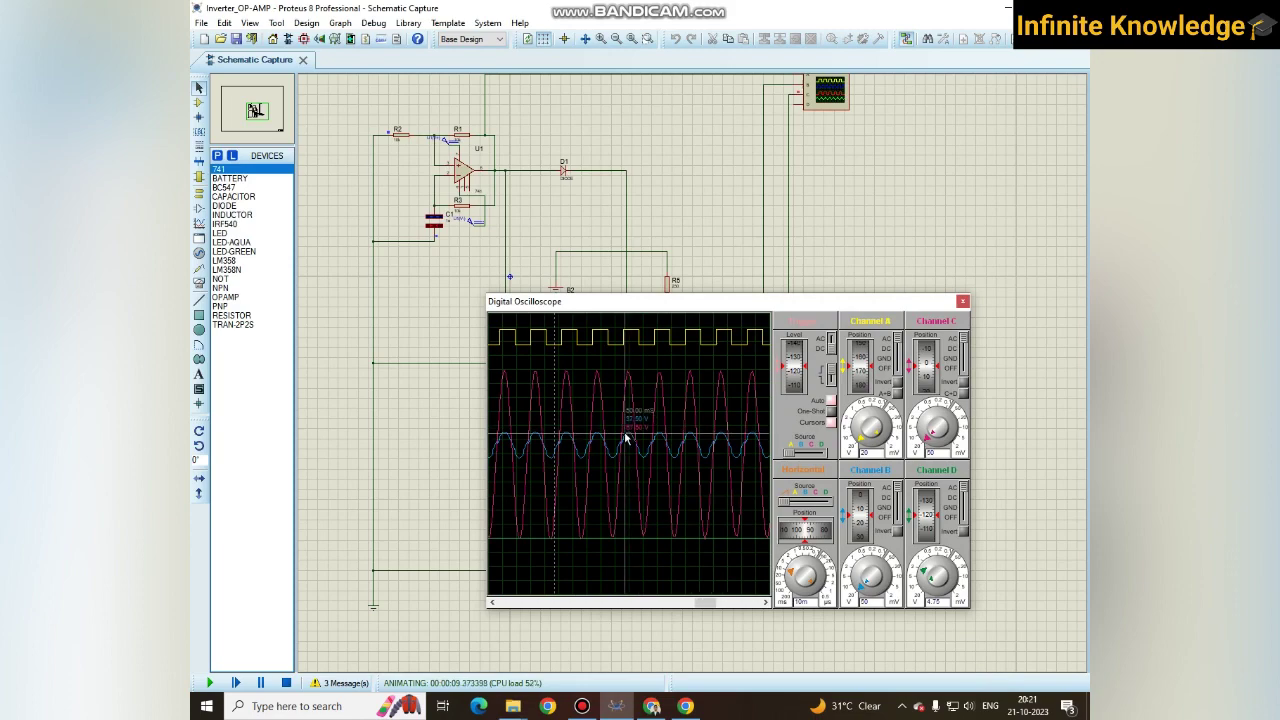
{"action": "left_click_drag", "start_coordinate": [705, 302], "coordinate": [667, 326]}
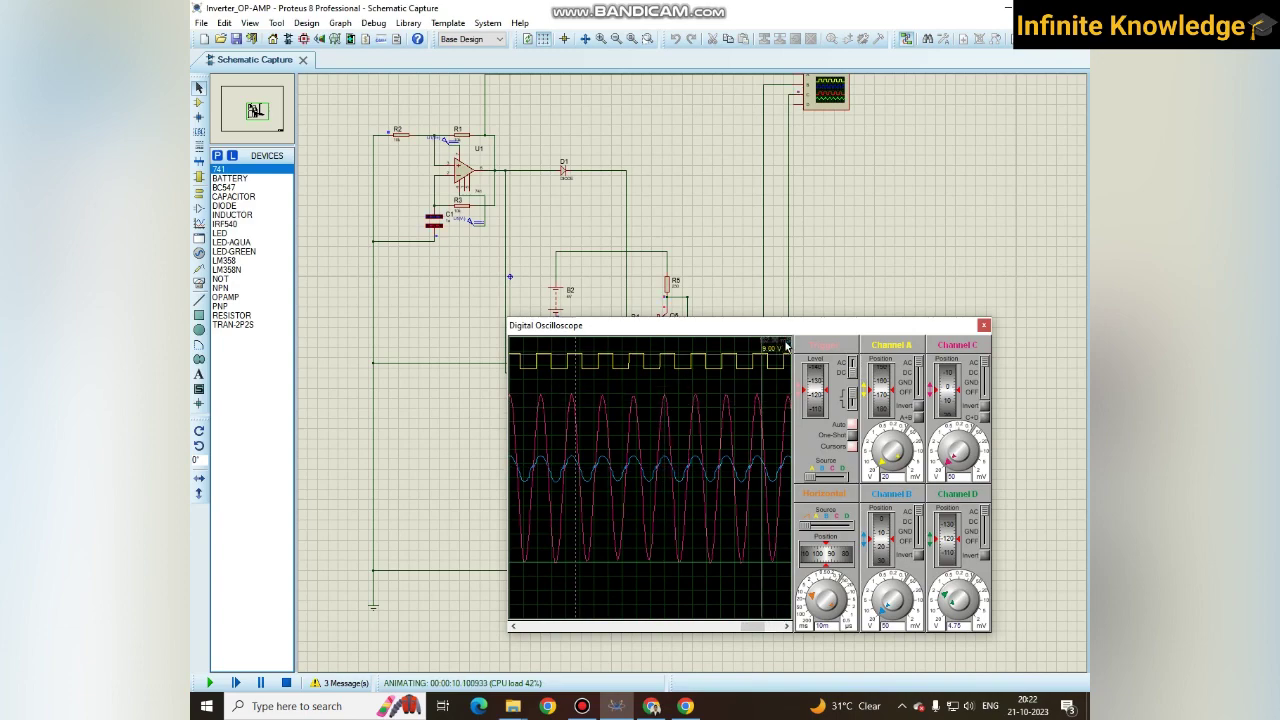
{"action": "left_click_drag", "start_coordinate": [914, 326], "coordinate": [929, 535]}
{"action": "scroll", "coordinate": [897, 493], "scroll_direction": "up", "scroll_amount": 3}
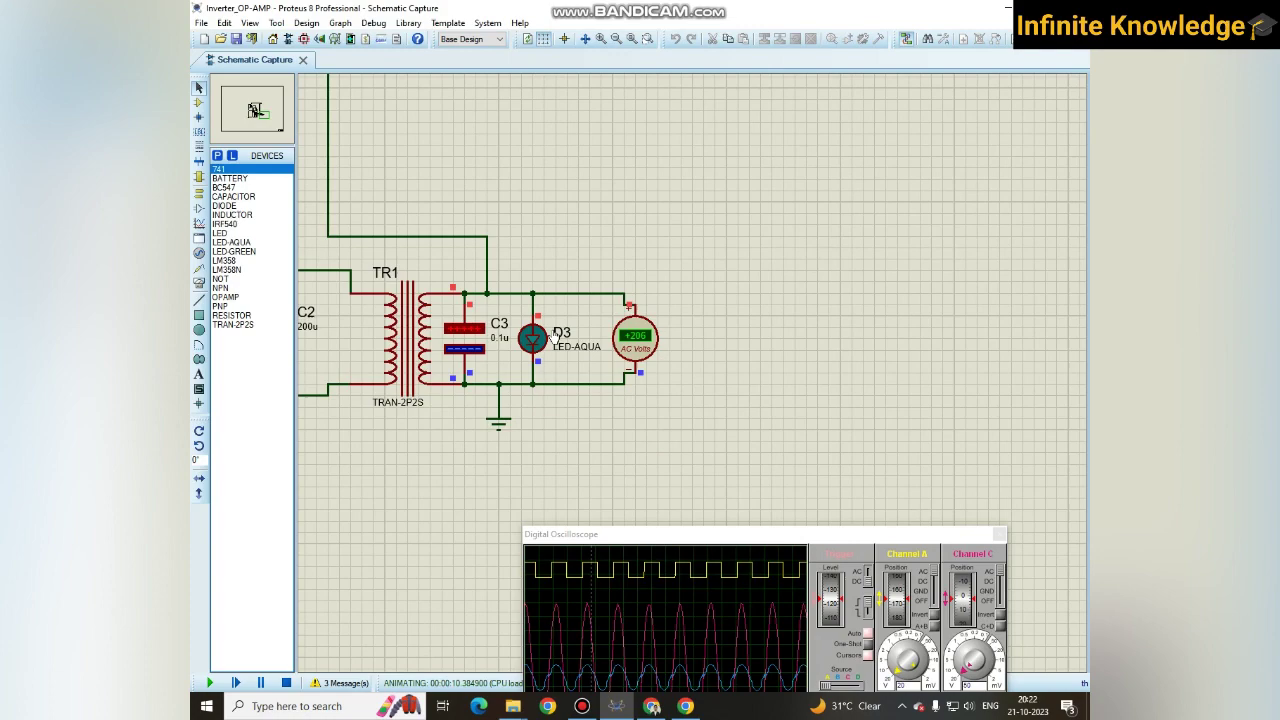
Step: Zoom in and out across the running inverter schematic to inspect its parts
{"action": "scroll", "coordinate": [688, 415], "scroll_direction": "down", "scroll_amount": 2}
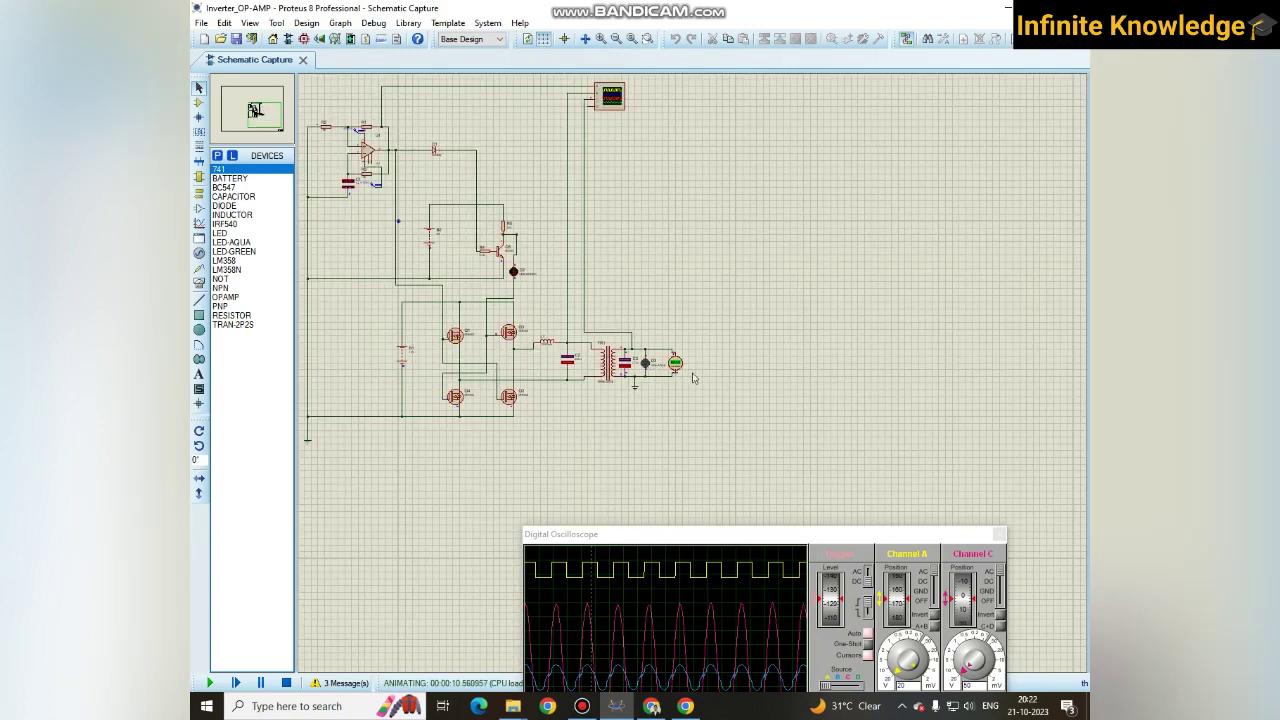
{"action": "scroll", "coordinate": [693, 378], "scroll_direction": "up", "scroll_amount": 2}
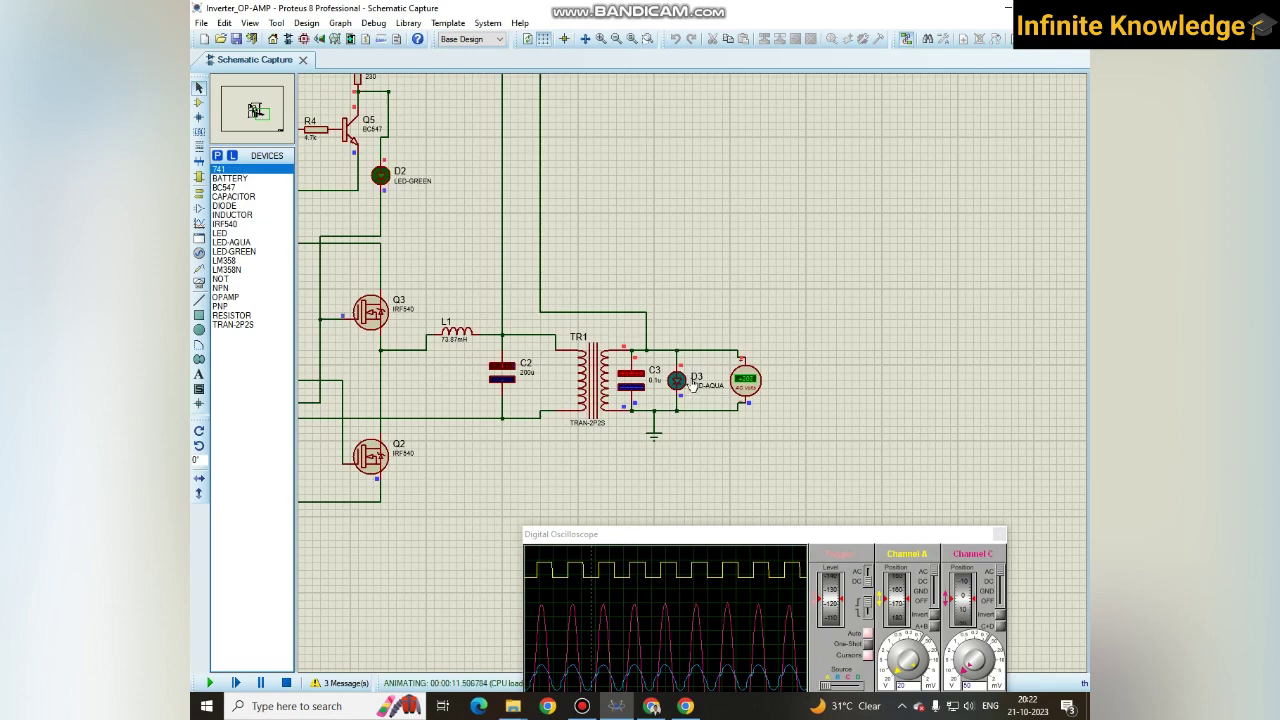
{"action": "scroll", "coordinate": [693, 390], "scroll_direction": "down", "scroll_amount": 4}
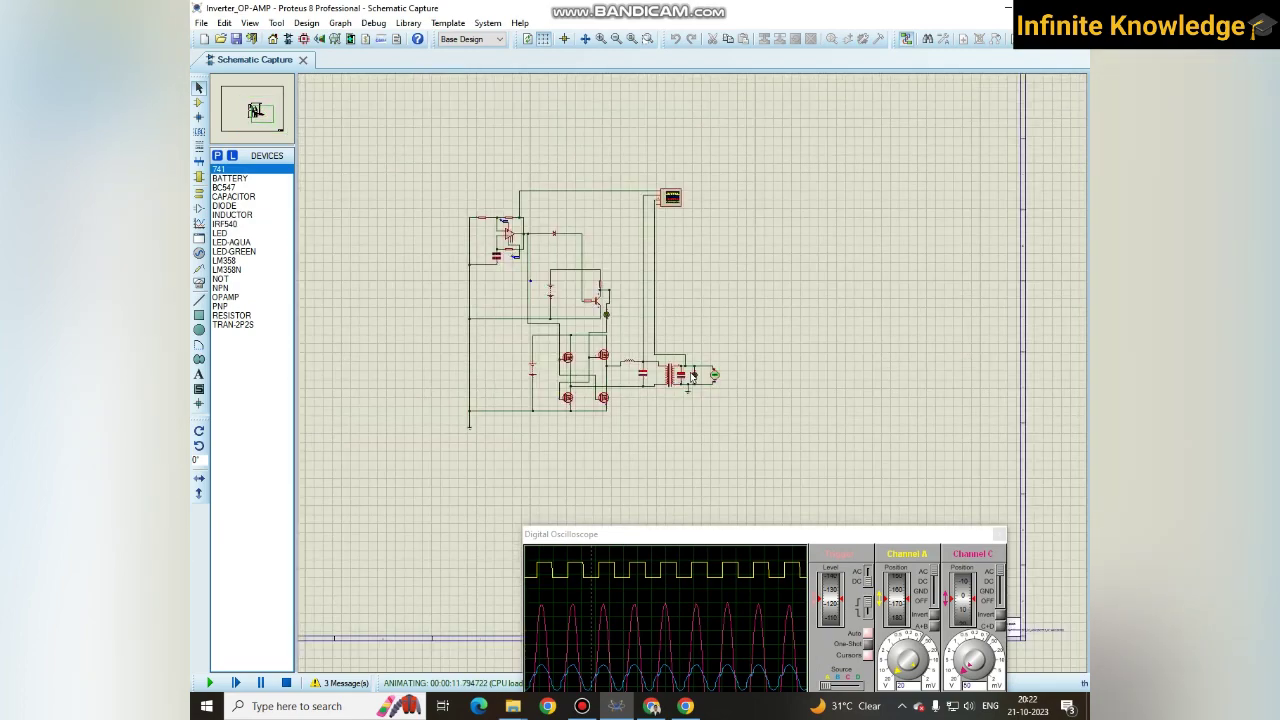
{"action": "scroll", "coordinate": [697, 392], "scroll_direction": "up", "scroll_amount": 1}
{"action": "scroll", "coordinate": [697, 392], "scroll_direction": "down", "scroll_amount": 2}
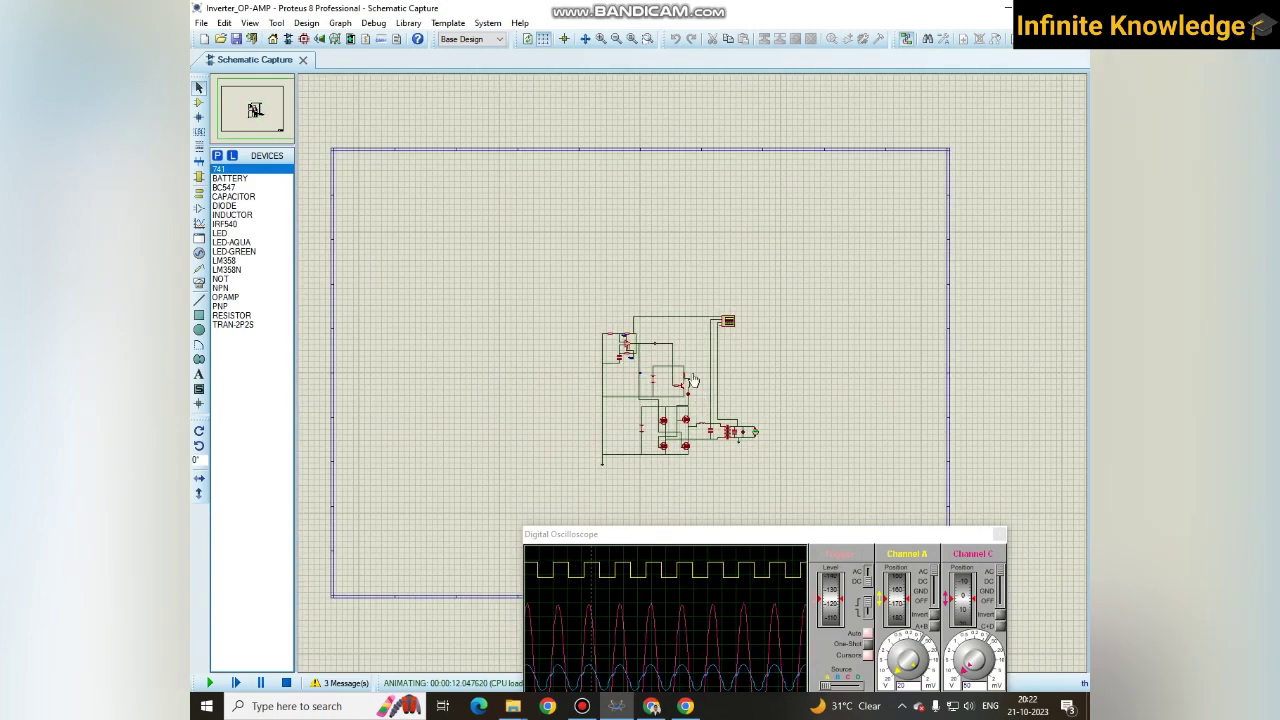
{"action": "scroll", "coordinate": [706, 425], "scroll_direction": "up", "scroll_amount": 1}
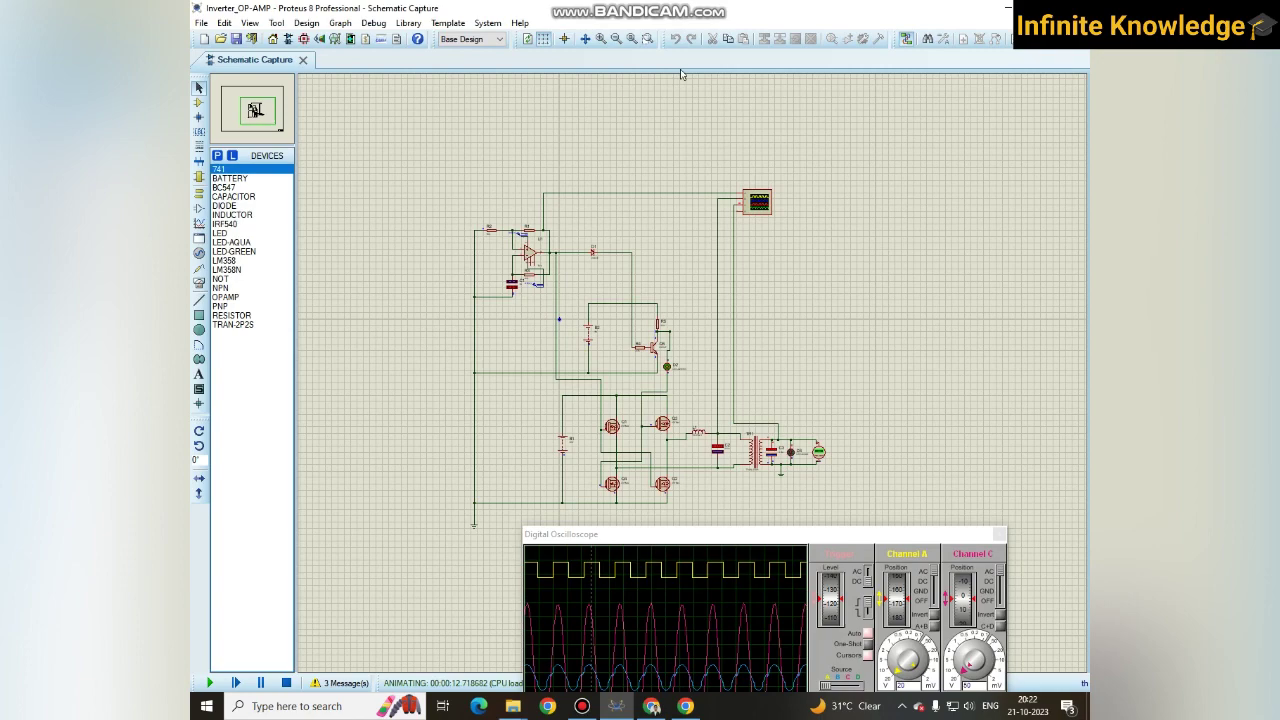
{"action": "scroll", "coordinate": [692, 372], "scroll_direction": "up", "scroll_amount": 2}
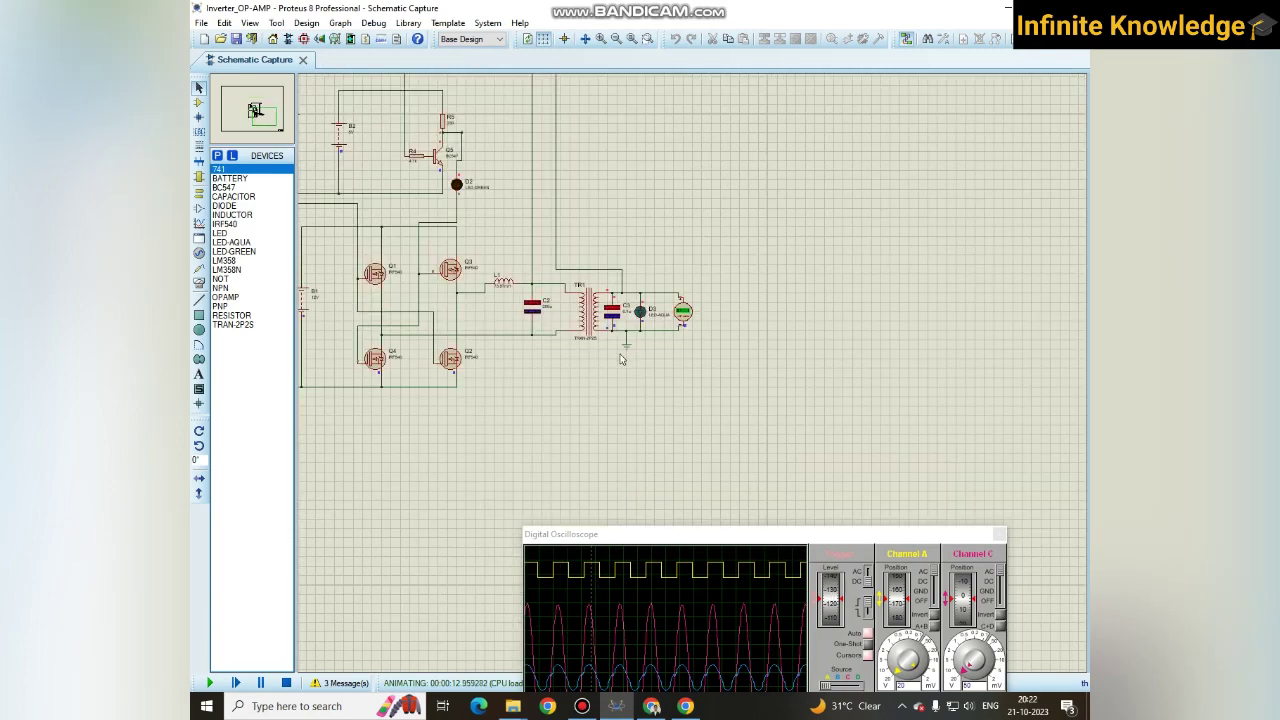
{"action": "scroll", "coordinate": [661, 373], "scroll_direction": "down", "scroll_amount": 4}
{"action": "scroll", "coordinate": [661, 373], "scroll_direction": "up", "scroll_amount": 2}
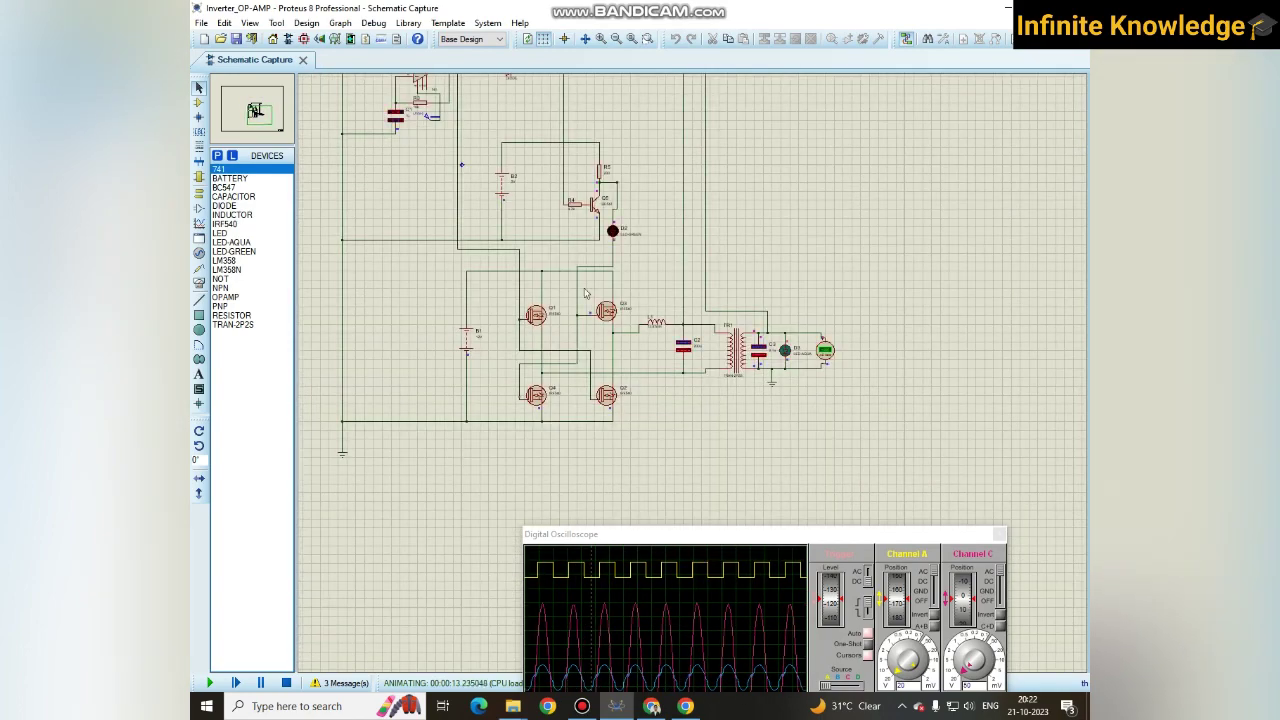
Step: Box-select the MOSFET power stage, deselect it, then zoom back out to the full schematic
{"action": "left_click_drag", "start_coordinate": [430, 266], "coordinate": [878, 452]}
{"action": "left_click", "coordinate": [720, 300]}
{"action": "scroll", "coordinate": [582, 372], "scroll_direction": "down", "scroll_amount": 2}
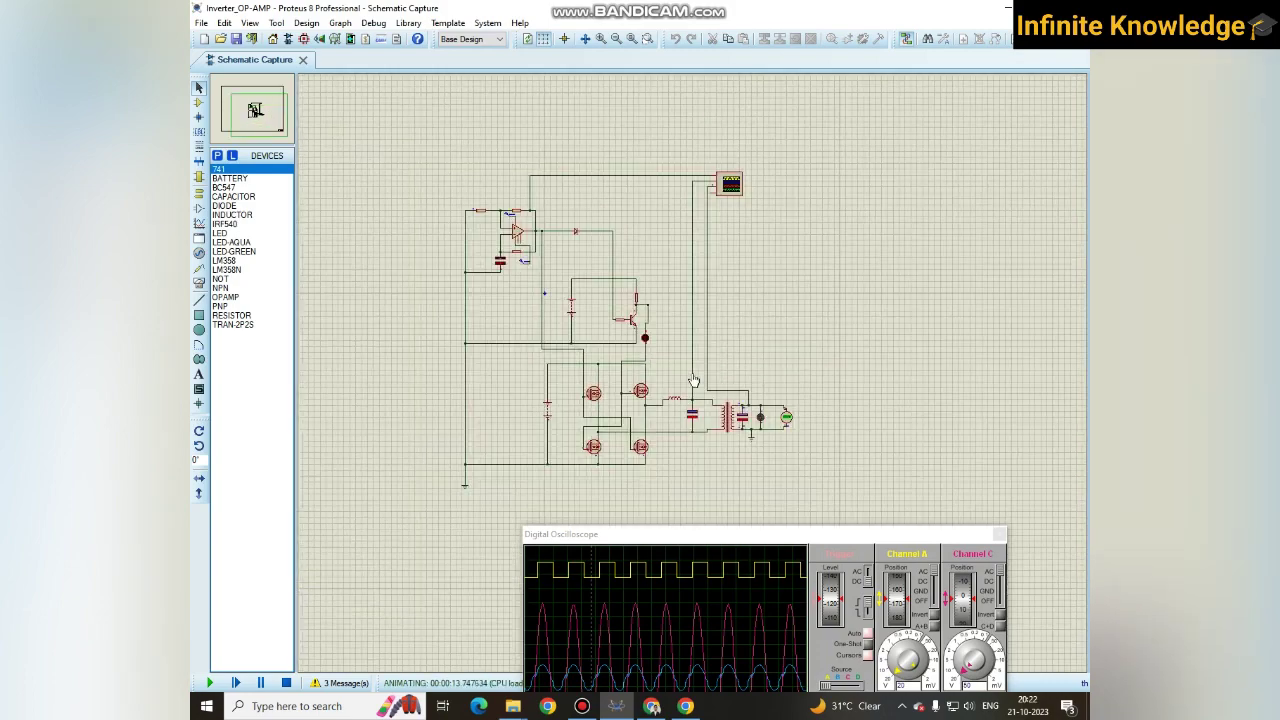
{"action": "scroll", "coordinate": [582, 372], "scroll_direction": "up", "scroll_amount": 4}
{"action": "scroll", "coordinate": [691, 375], "scroll_direction": "down", "scroll_amount": 1}
{"action": "scroll", "coordinate": [691, 375], "scroll_direction": "down", "scroll_amount": 2}
{"action": "scroll", "coordinate": [690, 378], "scroll_direction": "up", "scroll_amount": 1}
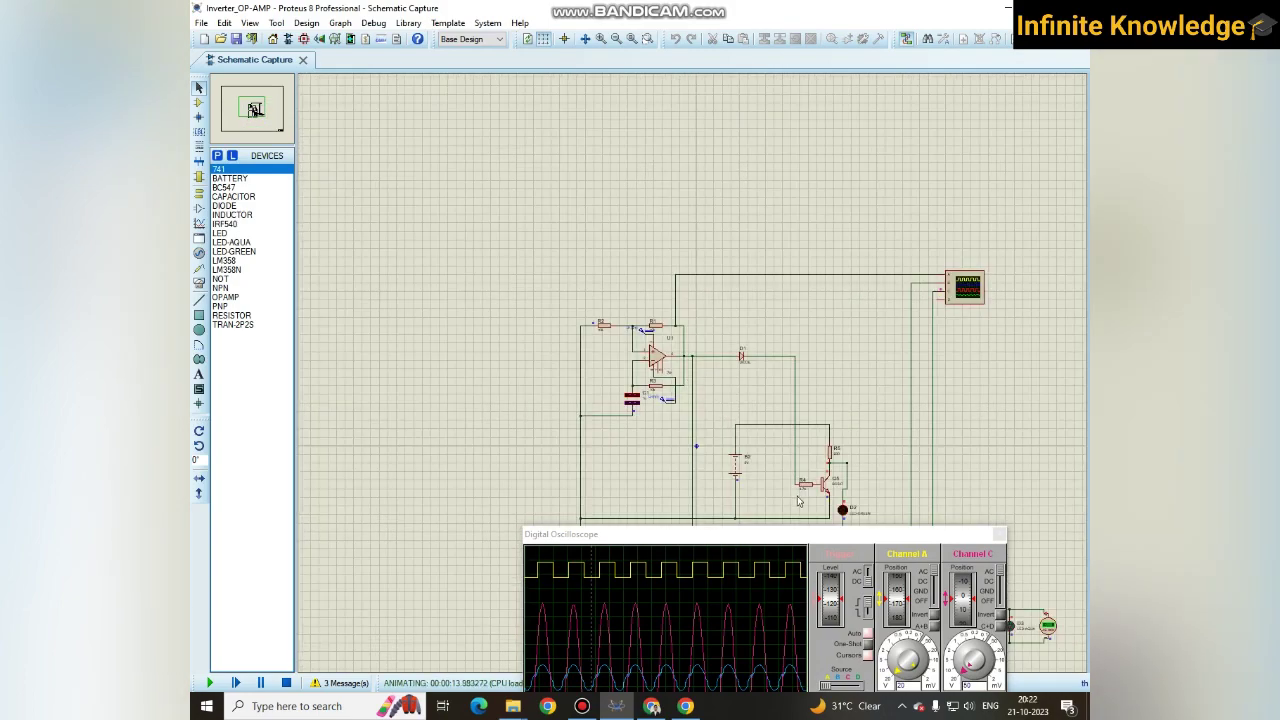
{"action": "scroll", "coordinate": [690, 380], "scroll_direction": "down", "scroll_amount": 1}
{"action": "scroll", "coordinate": [688, 383], "scroll_direction": "up", "scroll_amount": 1}
{"action": "scroll", "coordinate": [688, 383], "scroll_direction": "up", "scroll_amount": 1}
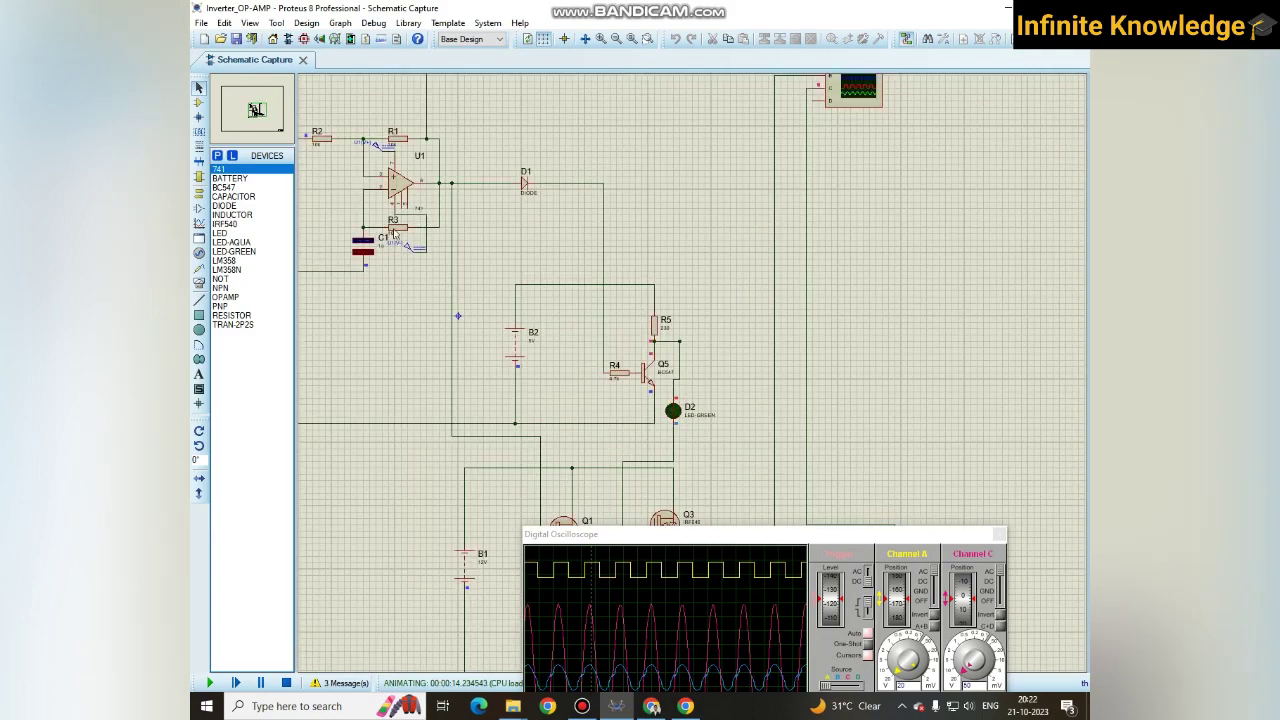
{"action": "scroll", "coordinate": [457, 264], "scroll_direction": "down", "scroll_amount": 1}
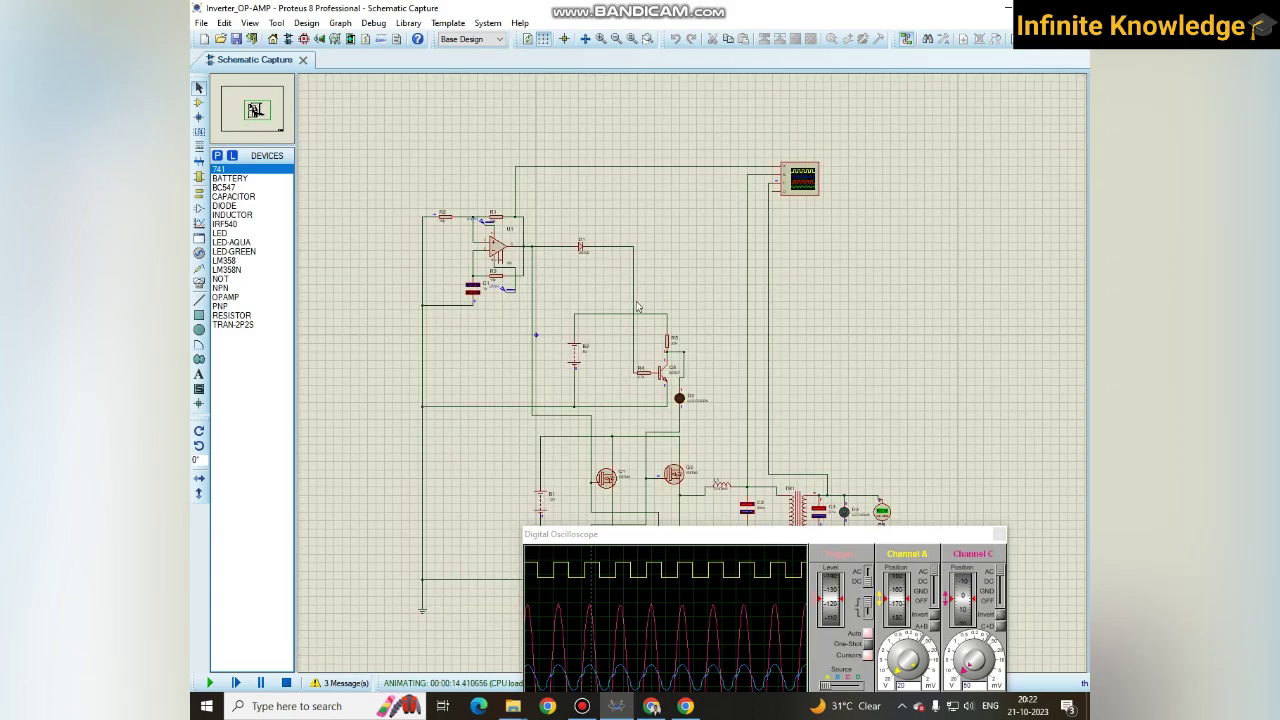
{"action": "scroll", "coordinate": [652, 387], "scroll_direction": "down", "scroll_amount": 2}
{"action": "scroll", "coordinate": [677, 399], "scroll_direction": "up", "scroll_amount": 3}
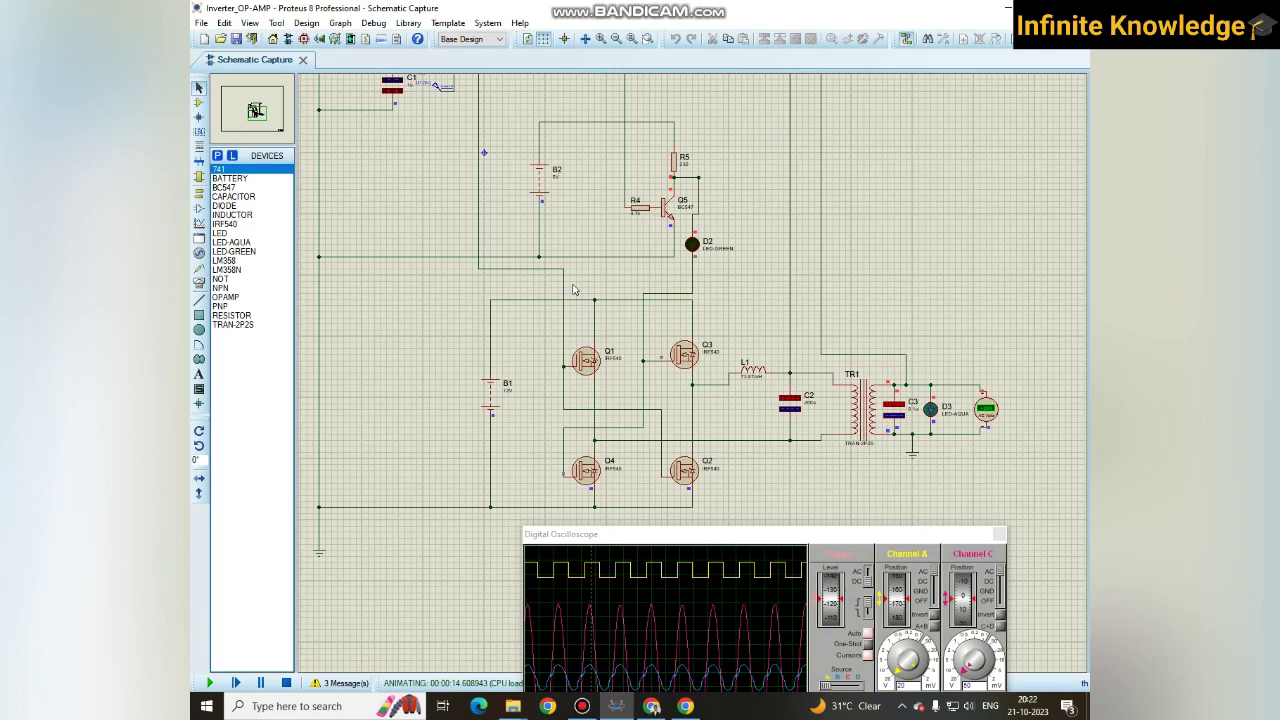
{"action": "scroll", "coordinate": [575, 290], "scroll_direction": "down", "scroll_amount": 3}
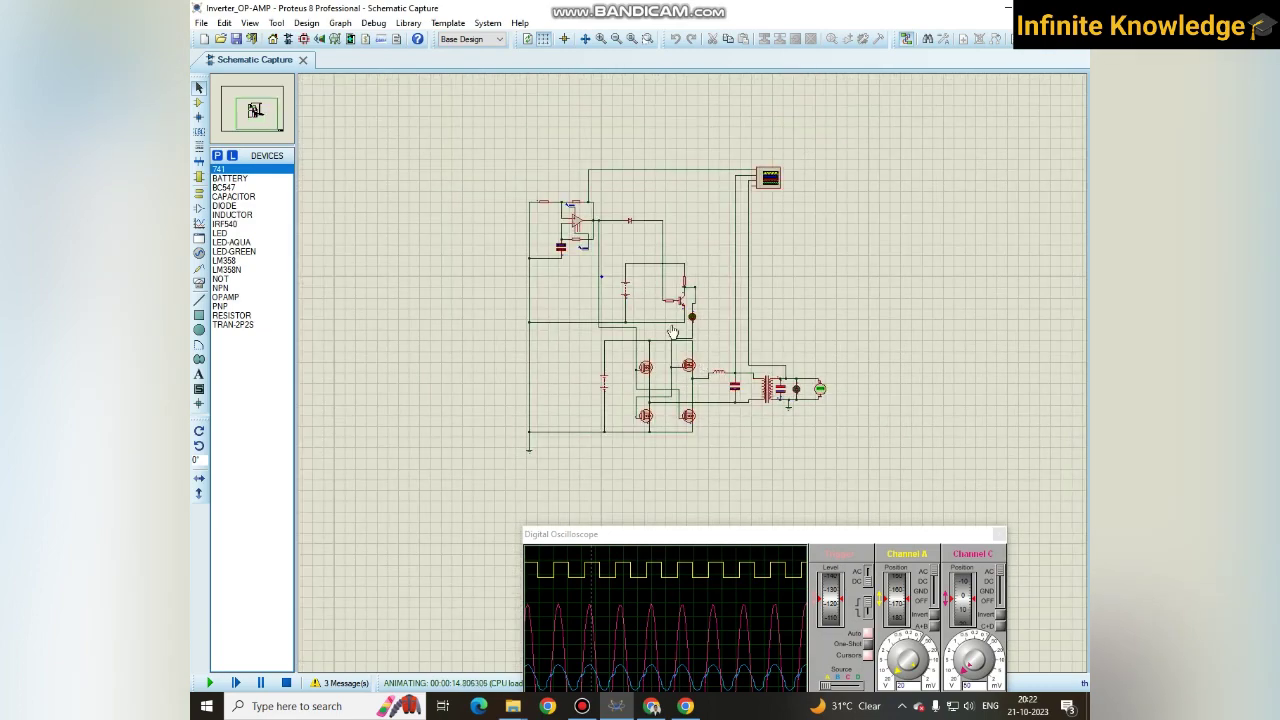
Step: Raise the Digital Oscilloscope, set Horizontal Position to about -10, and park it below the schematic
{"action": "scroll", "coordinate": [673, 333], "scroll_direction": "up", "scroll_amount": 2}
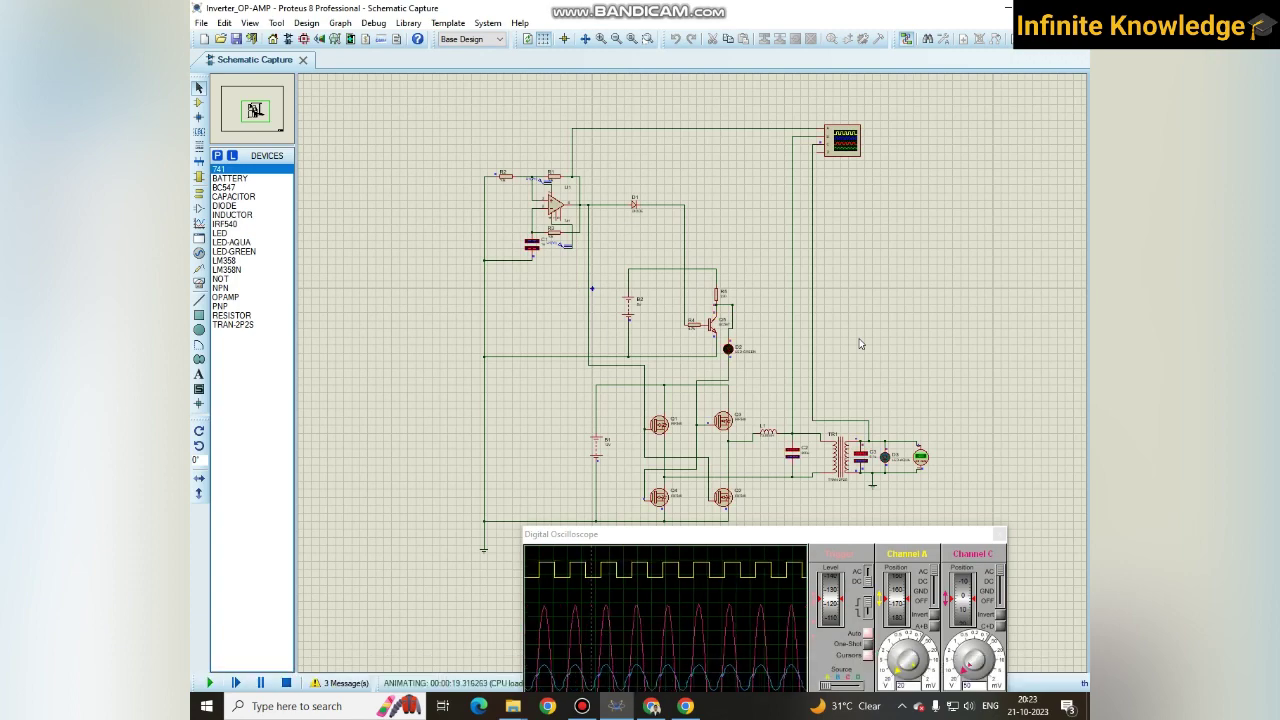
{"action": "left_click_drag", "start_coordinate": [837, 534], "coordinate": [970, 248]}
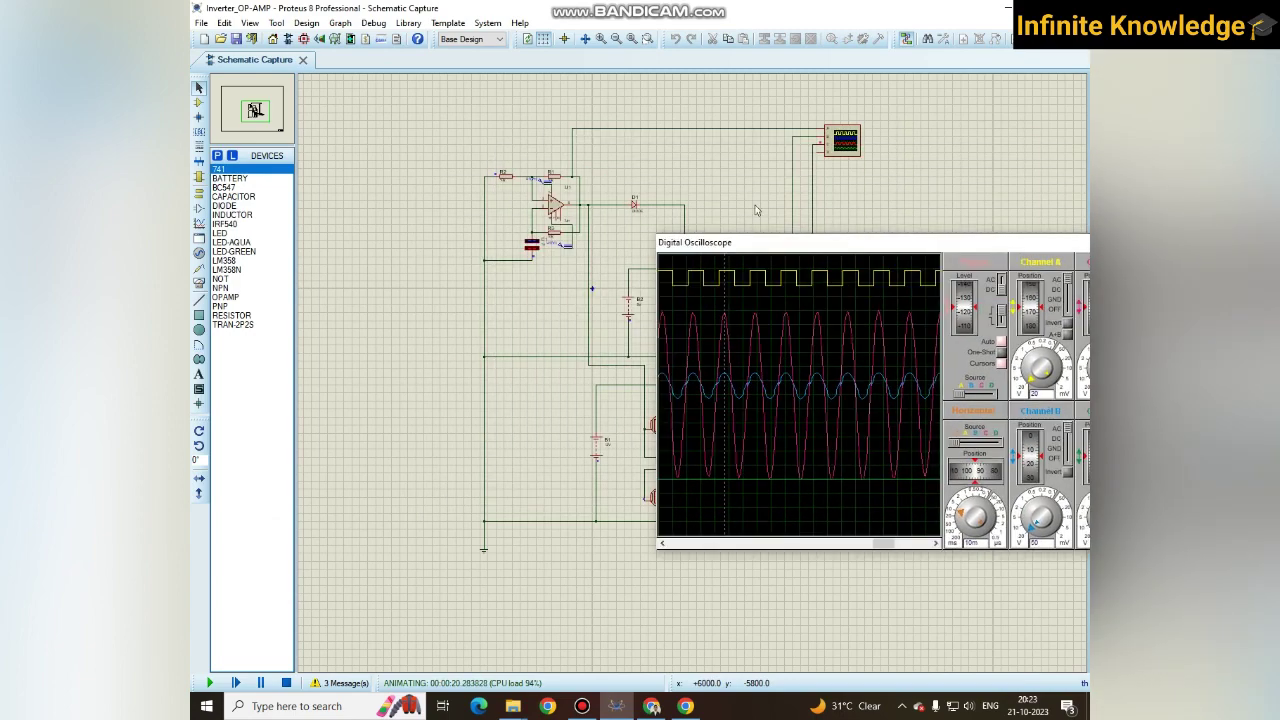
{"action": "scroll", "coordinate": [730, 263], "scroll_direction": "down", "scroll_amount": 1}
{"action": "scroll", "coordinate": [730, 265], "scroll_direction": "down", "scroll_amount": 2}
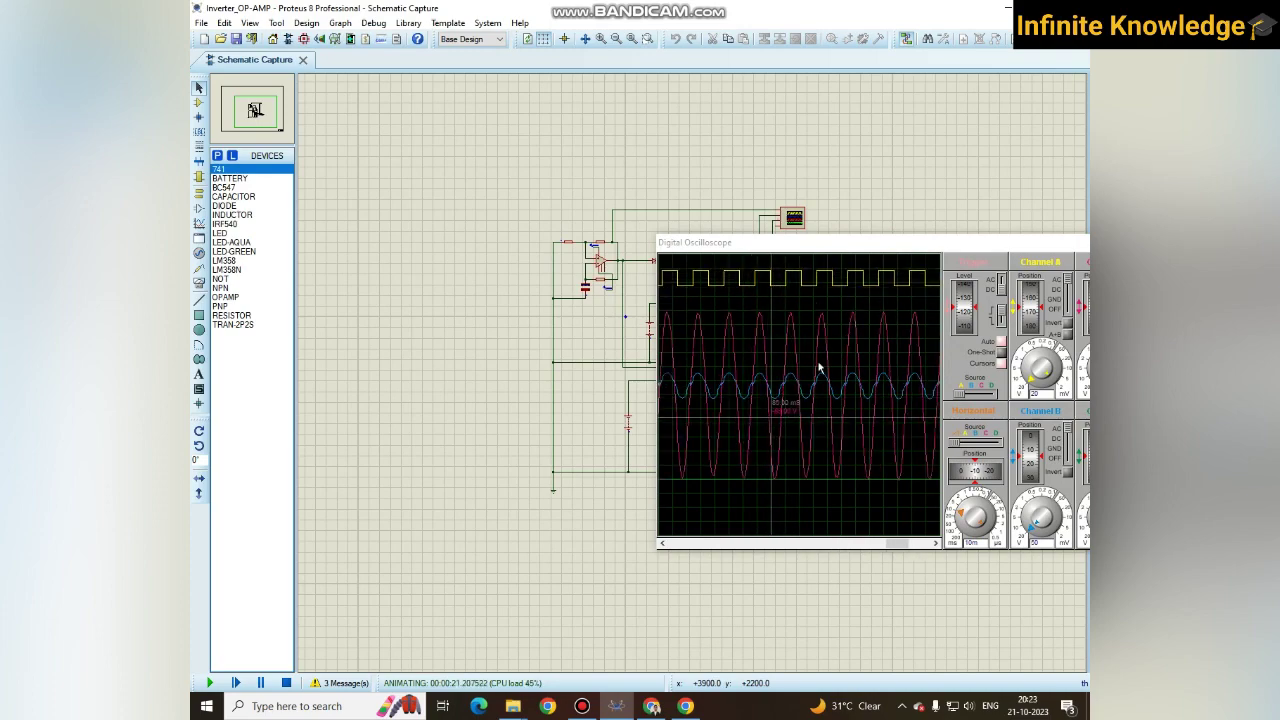
{"action": "left_click_drag", "start_coordinate": [877, 251], "coordinate": [732, 497]}
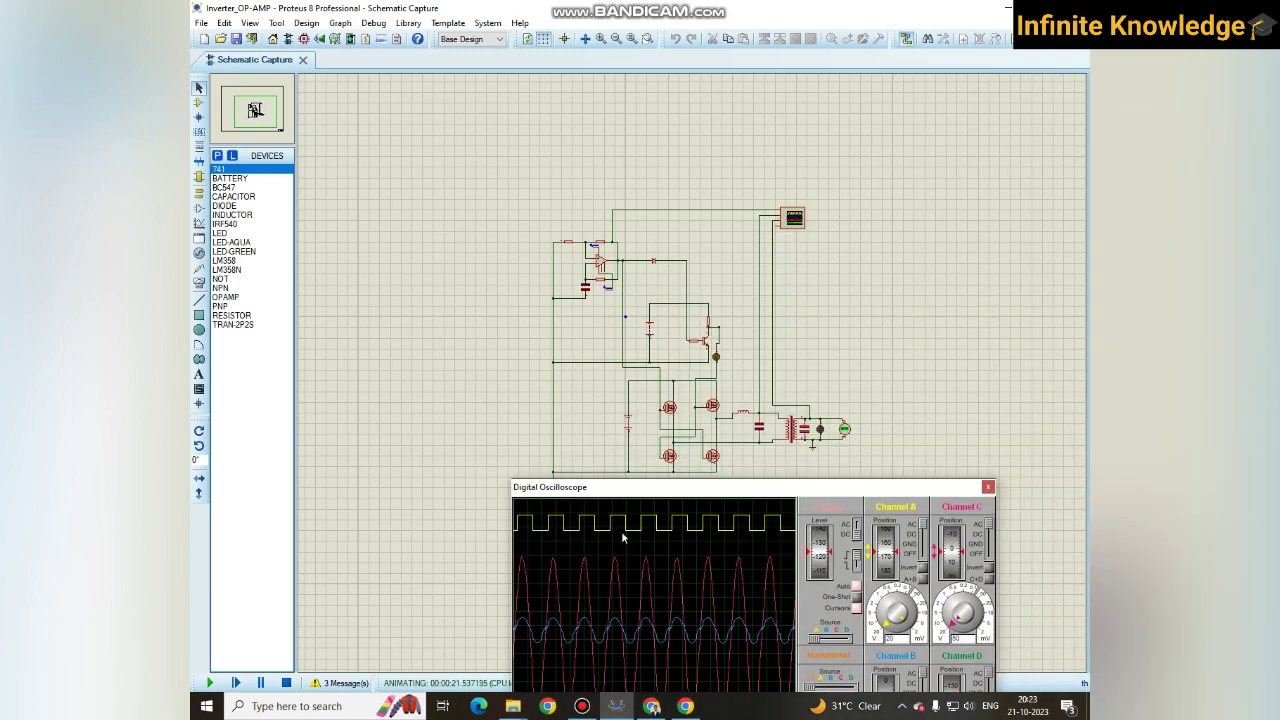